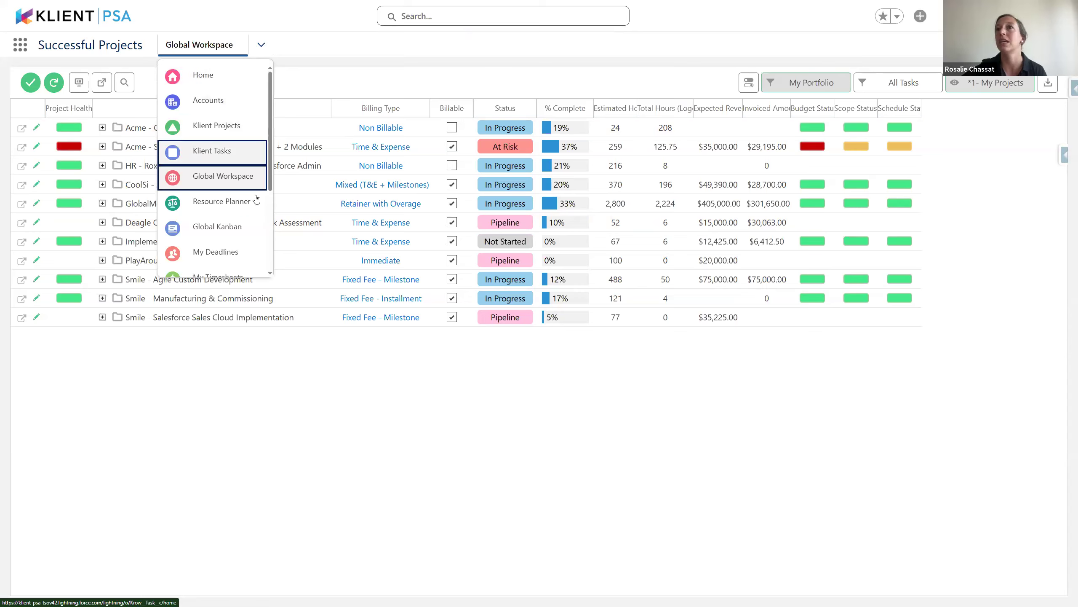
# Open My Timesheets for week 8/18–8/24, showing 3.00 non-billable hours on Monday
pyautogui.scroll(-3, 237, 187)
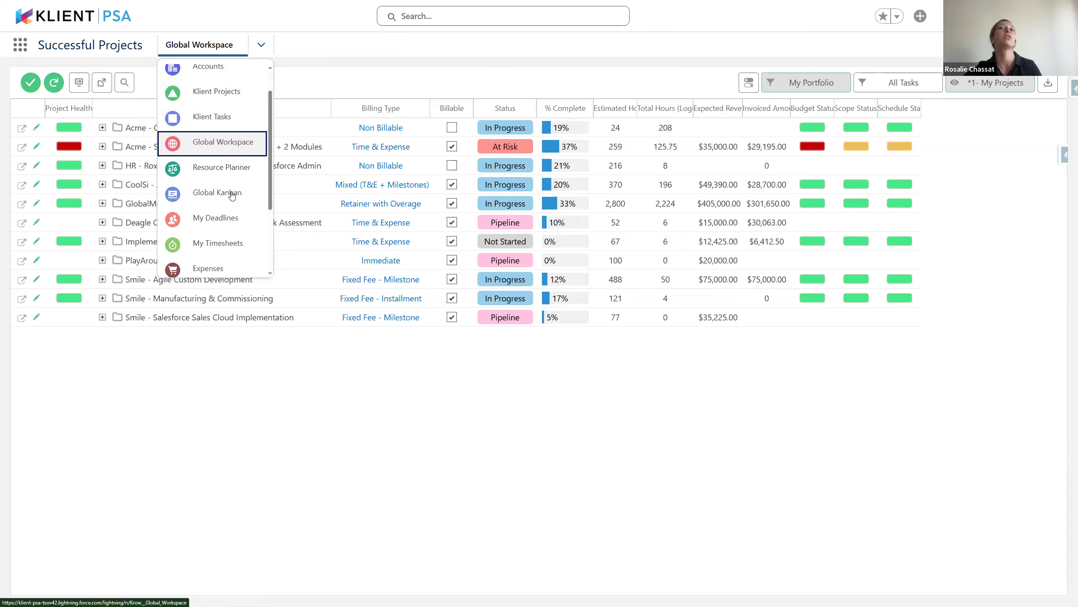
pyautogui.click(230, 193)
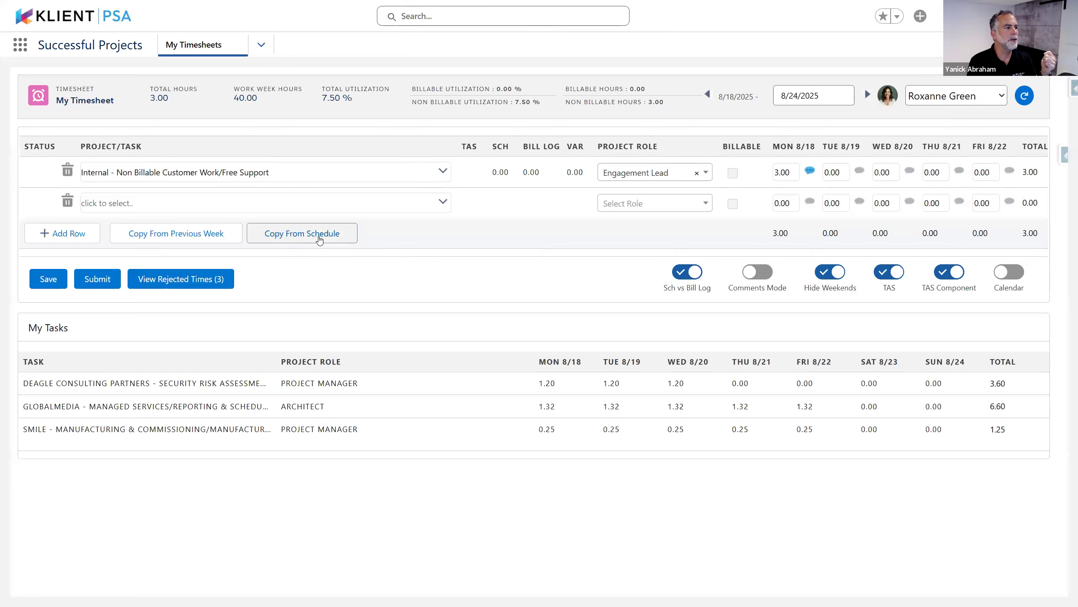
# Copy the scheduled GlobalMedia, Smile and Deagle tasks into the timesheet and turn on the weekly Calendar
pyautogui.click(305, 236)
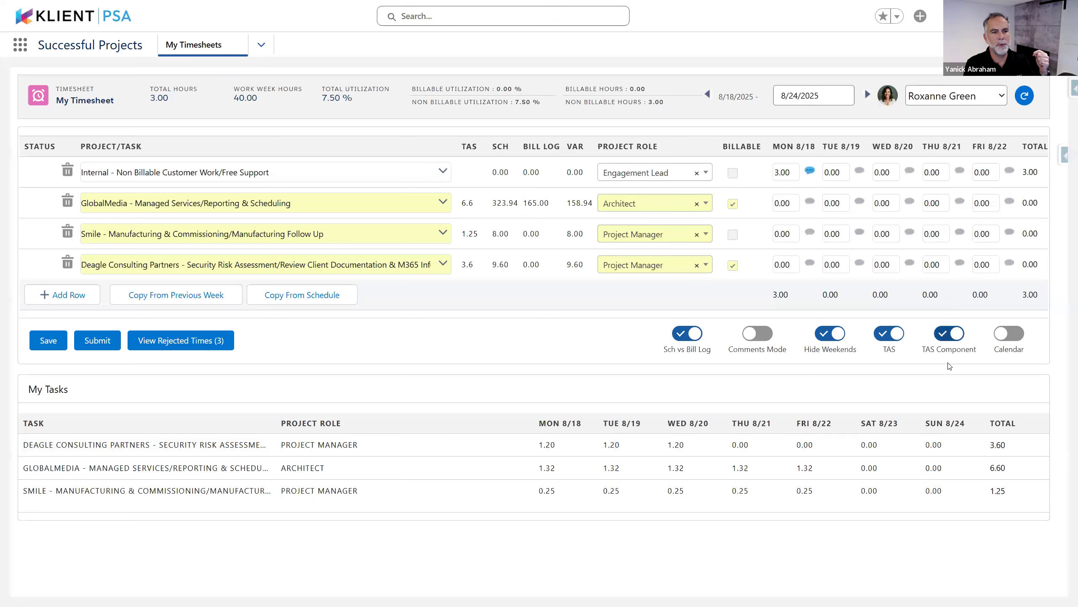
pyautogui.click(1003, 338)
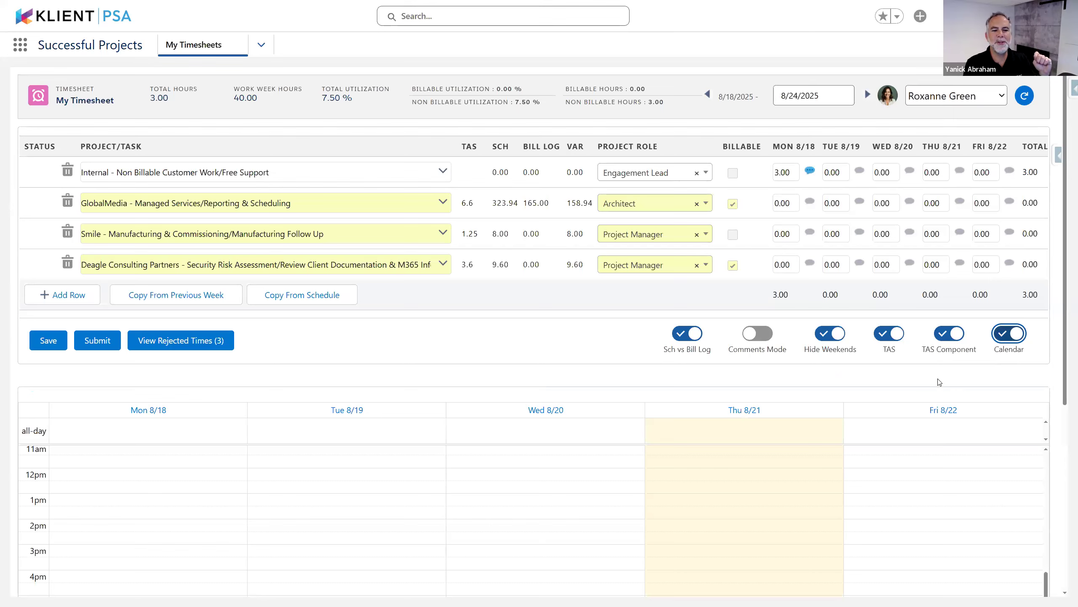
# Discard the copied rows and show the 8/11–8/17 timesheet, zoomed out to fit its meetings calendar
pyautogui.click(707, 93)
pyautogui.click(504, 336)
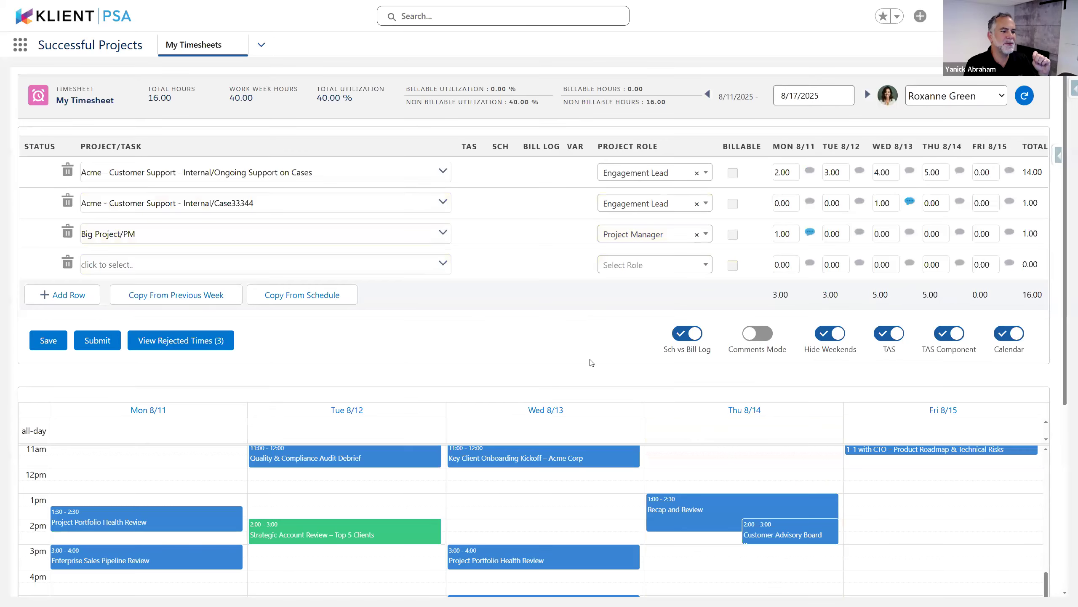
pyautogui.scroll(2, 632, 501)
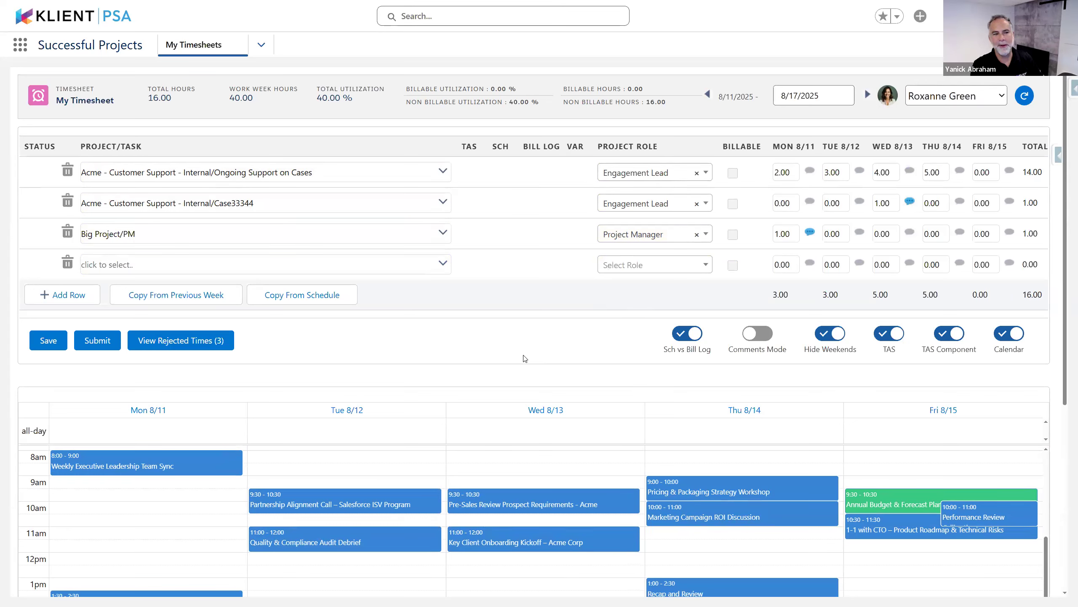
pyautogui.hotkey('ctrl', '-')
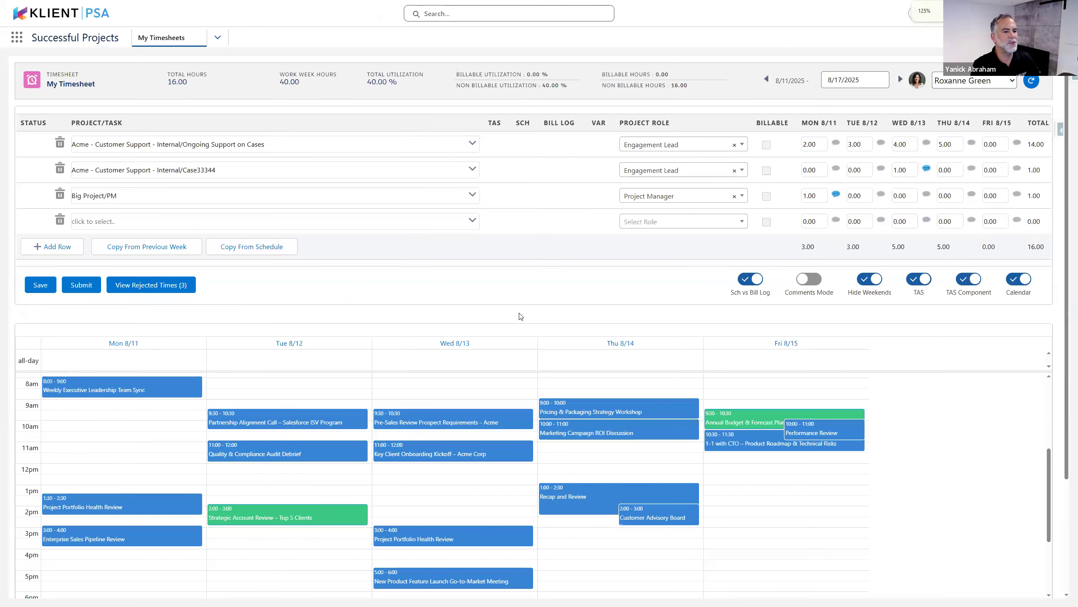
pyautogui.press('F5')
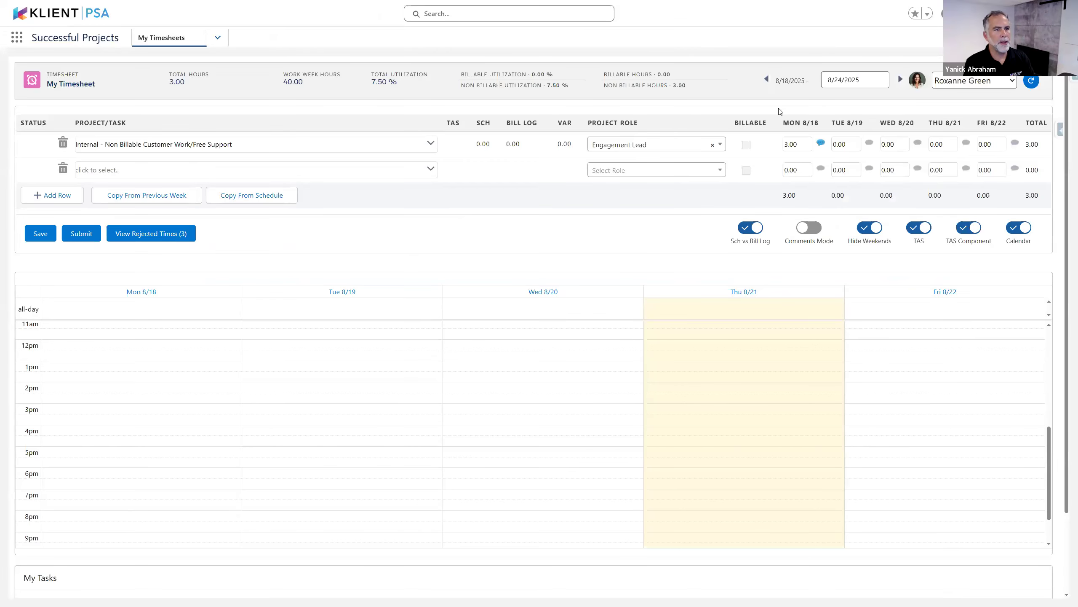
pyautogui.click(767, 80)
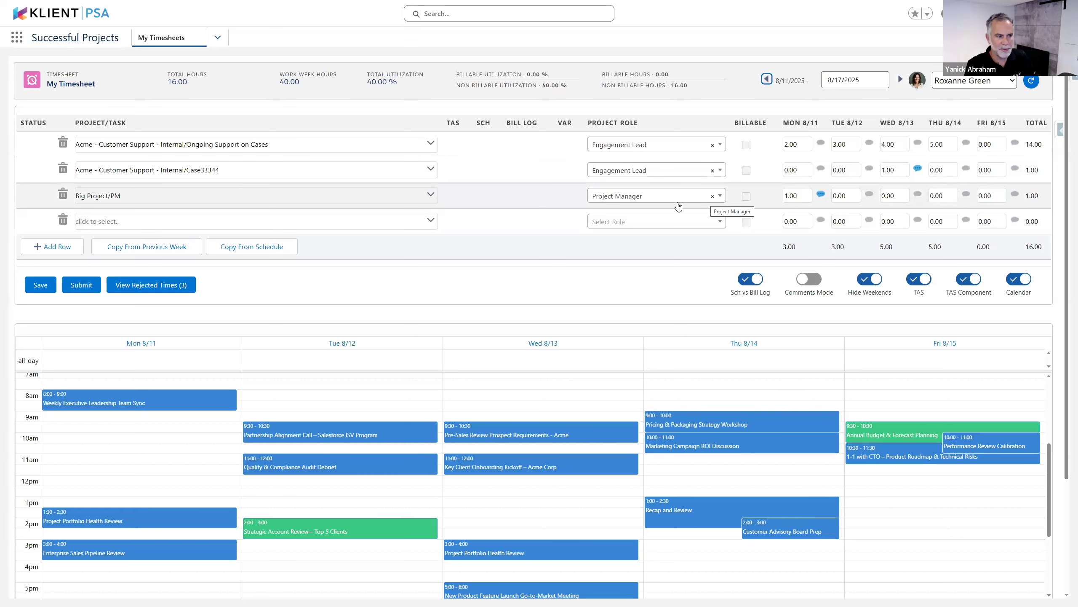
# Add Wednesday's Pre-Sales Review meeting as 1.00 hour on Acme - Pre- Sales, Architect role
pyautogui.click(535, 438)
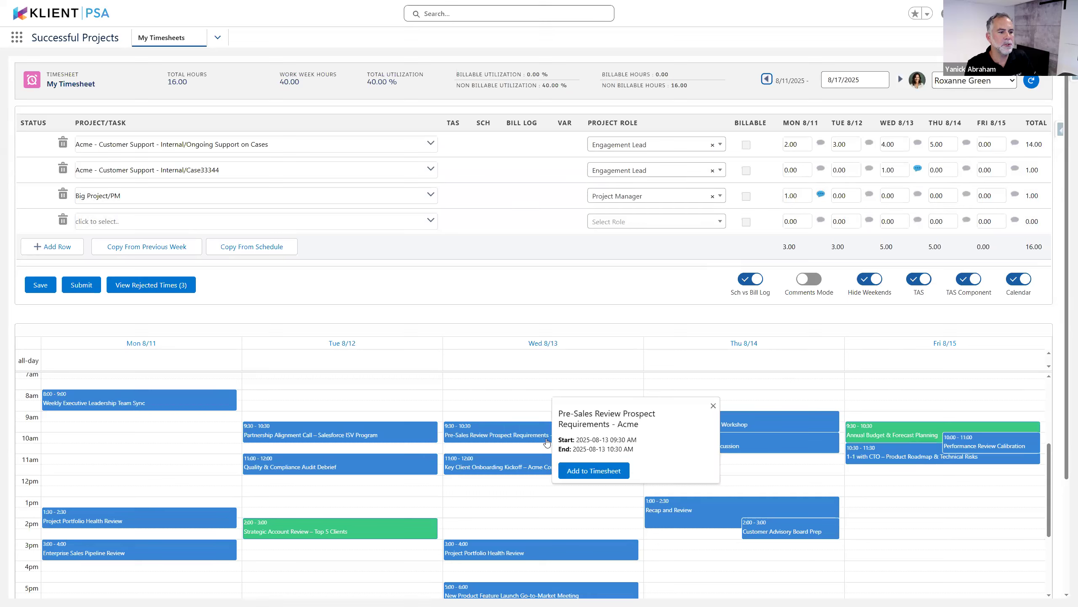
pyautogui.click(611, 471)
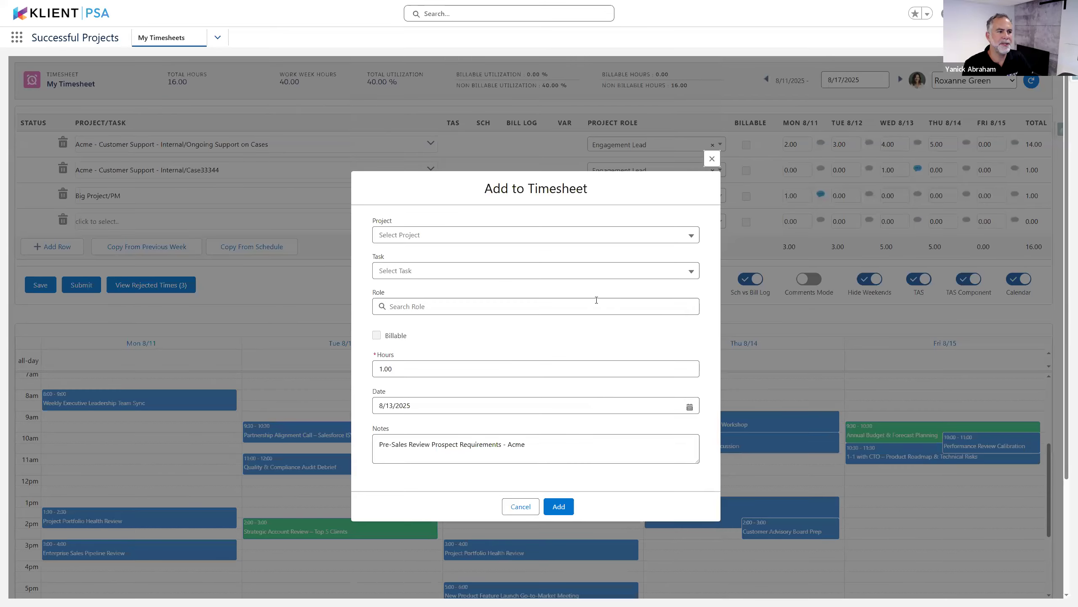
pyautogui.click(605, 233)
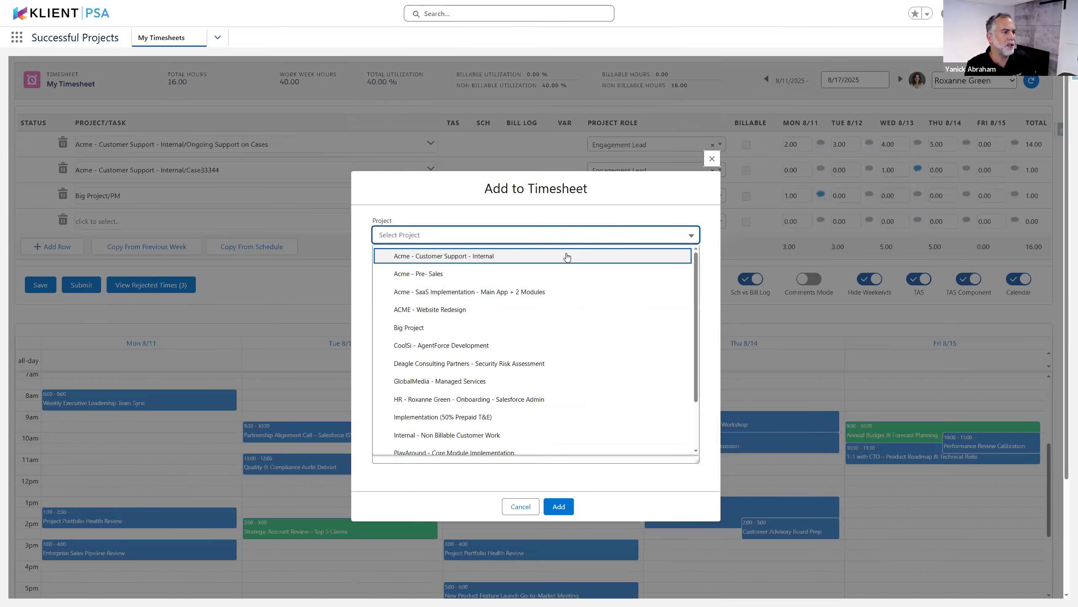
pyautogui.click(460, 276)
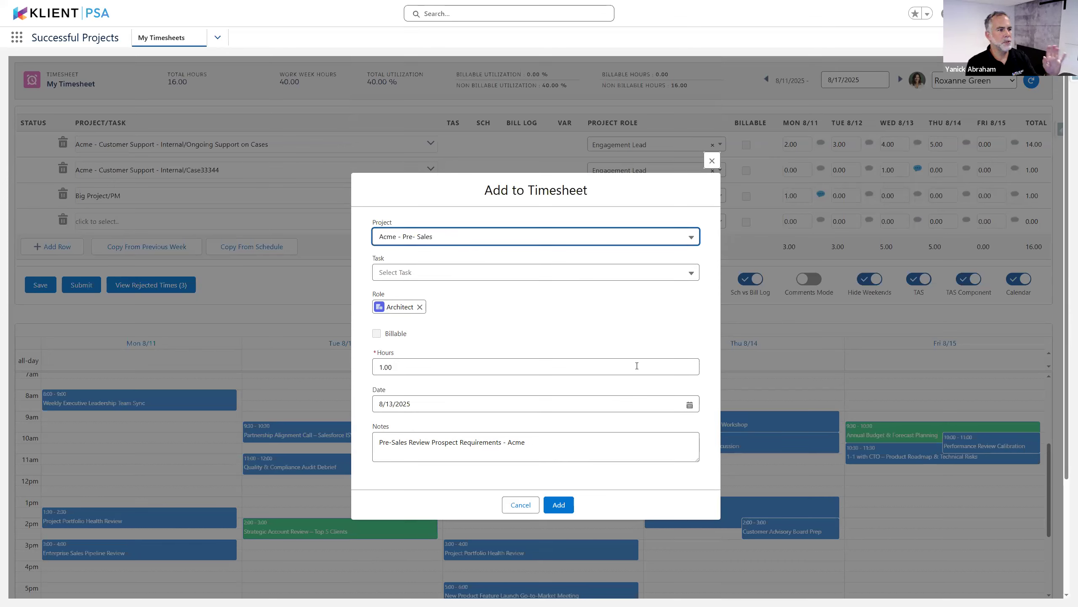
pyautogui.click(569, 505)
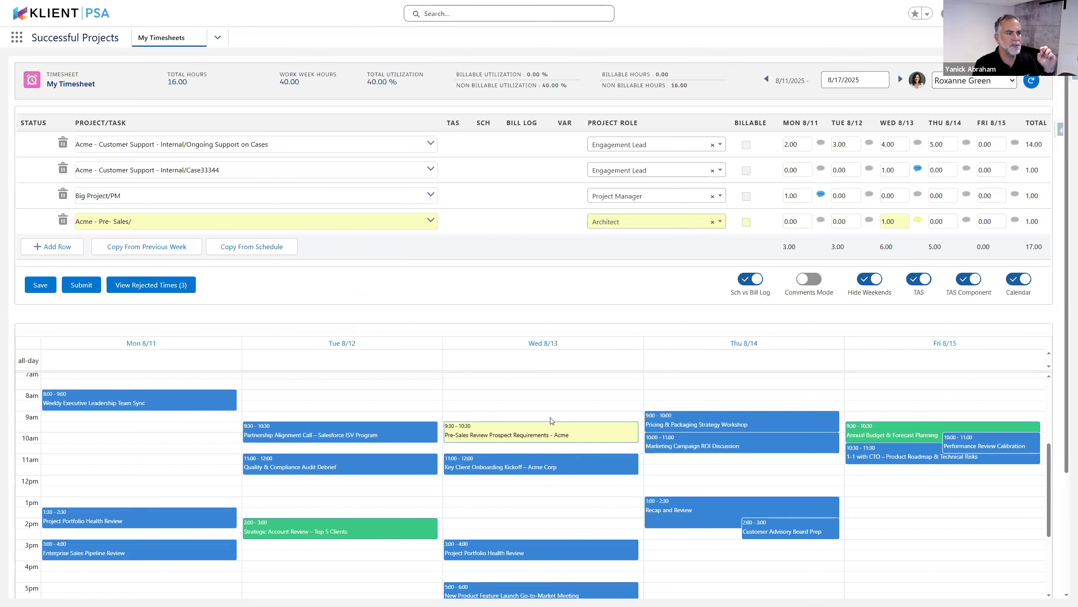
# Save the timesheet, then delete the Acme - Pre- Sales row, returning the total to 16.00 hours
pyautogui.click(38, 286)
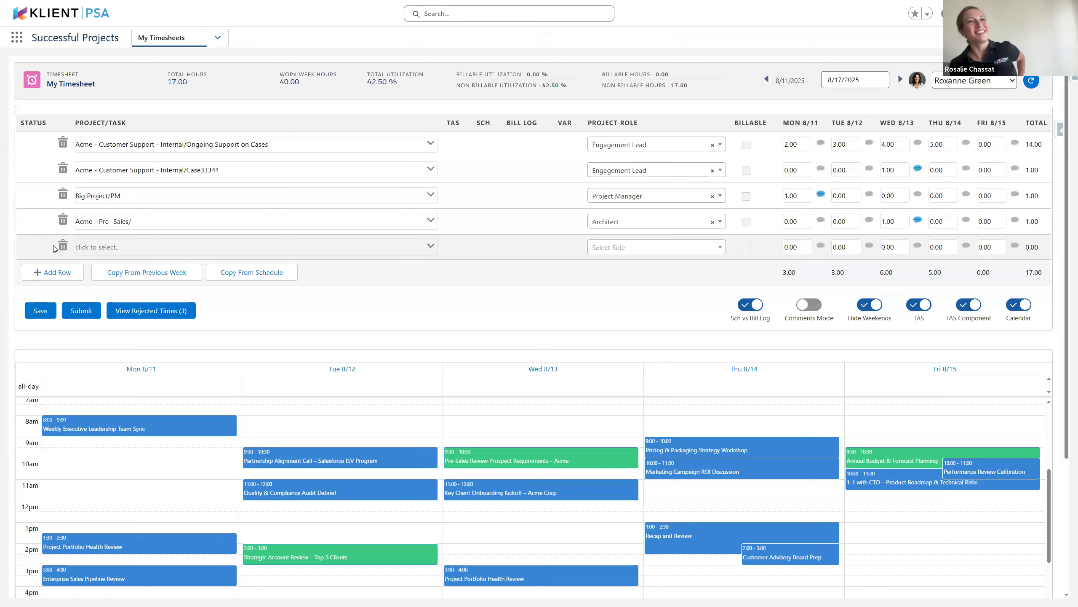
pyautogui.click(63, 220)
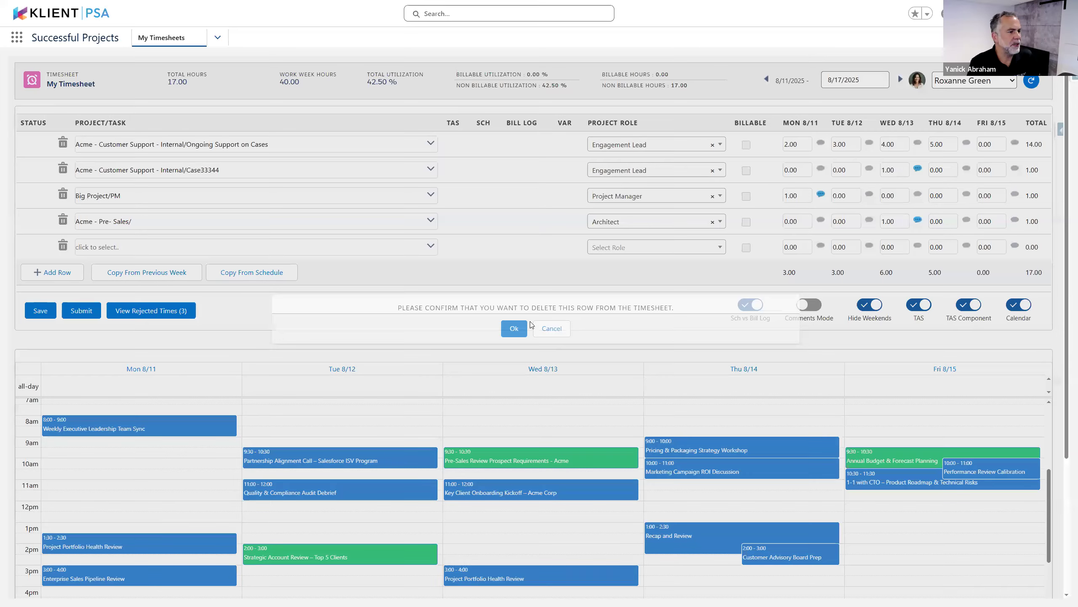
pyautogui.click(519, 322)
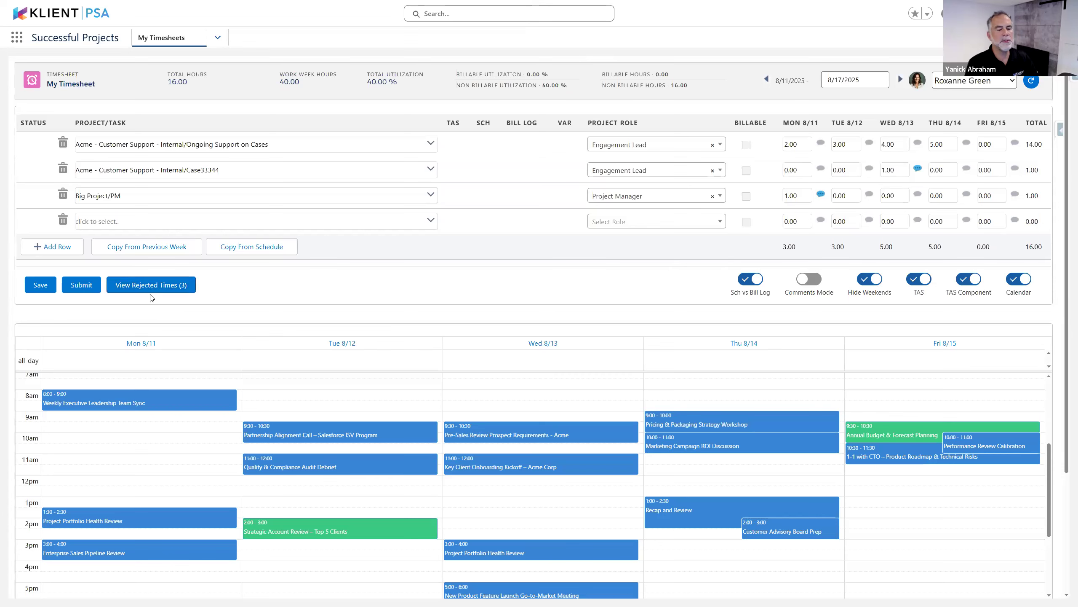
# Turn off Calendar, TAS Component and TAS, reload, and show week 8/4–8/10 with its rejected Deagle row
pyautogui.click(767, 80)
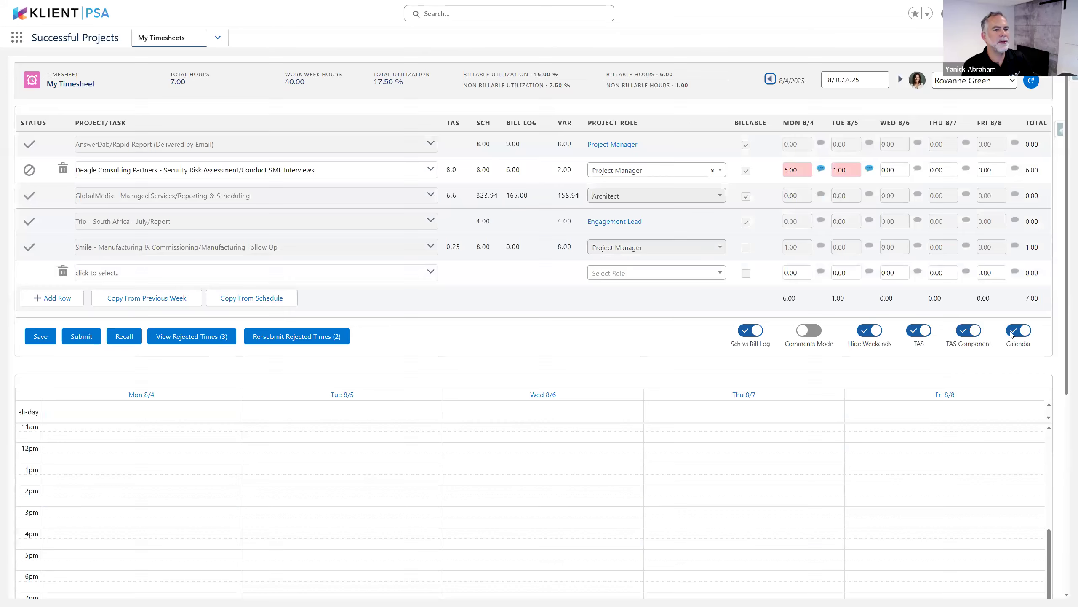
pyautogui.click(1018, 331)
pyautogui.click(956, 336)
pyautogui.click(918, 330)
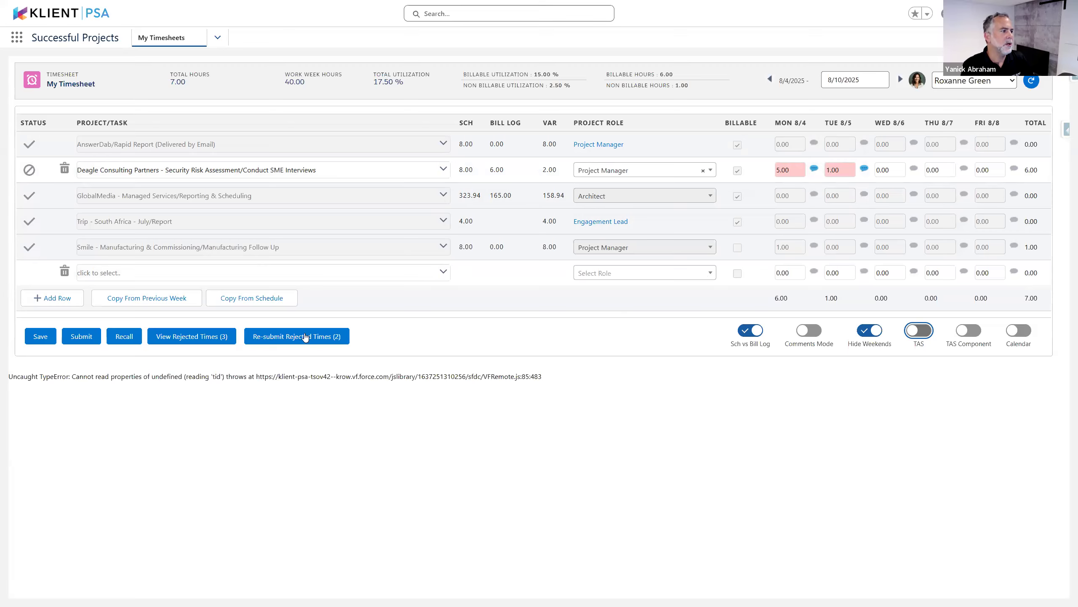
pyautogui.click(341, 400)
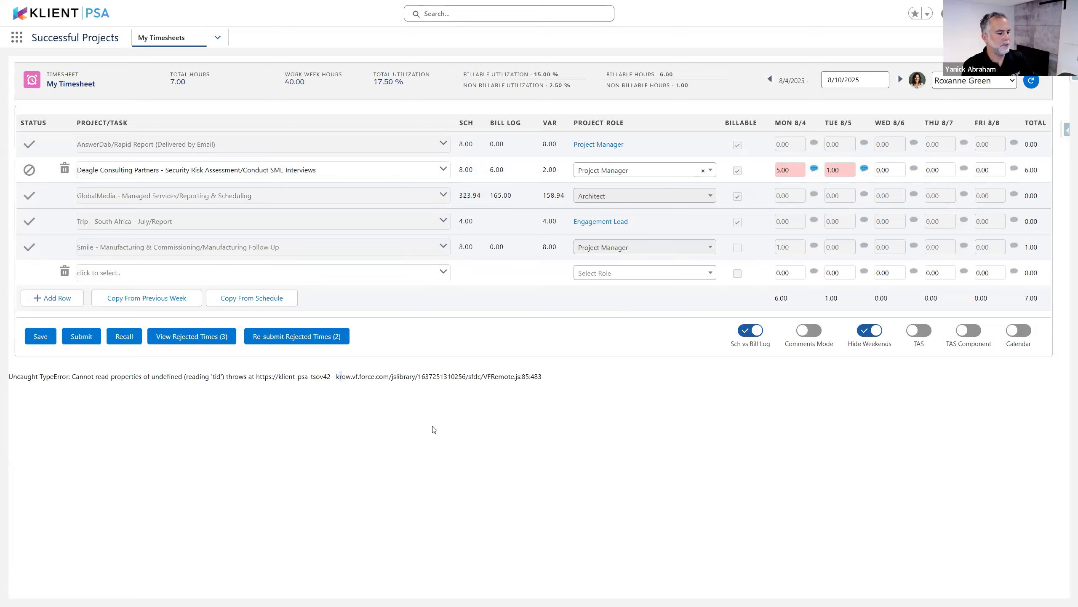
pyautogui.press('F5')
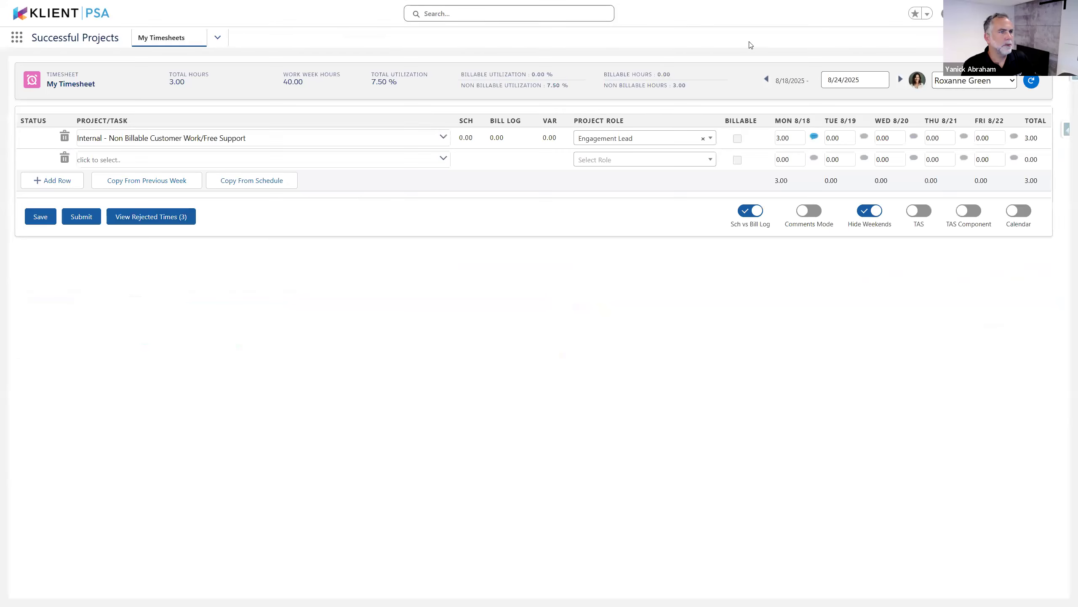
pyautogui.click(767, 79)
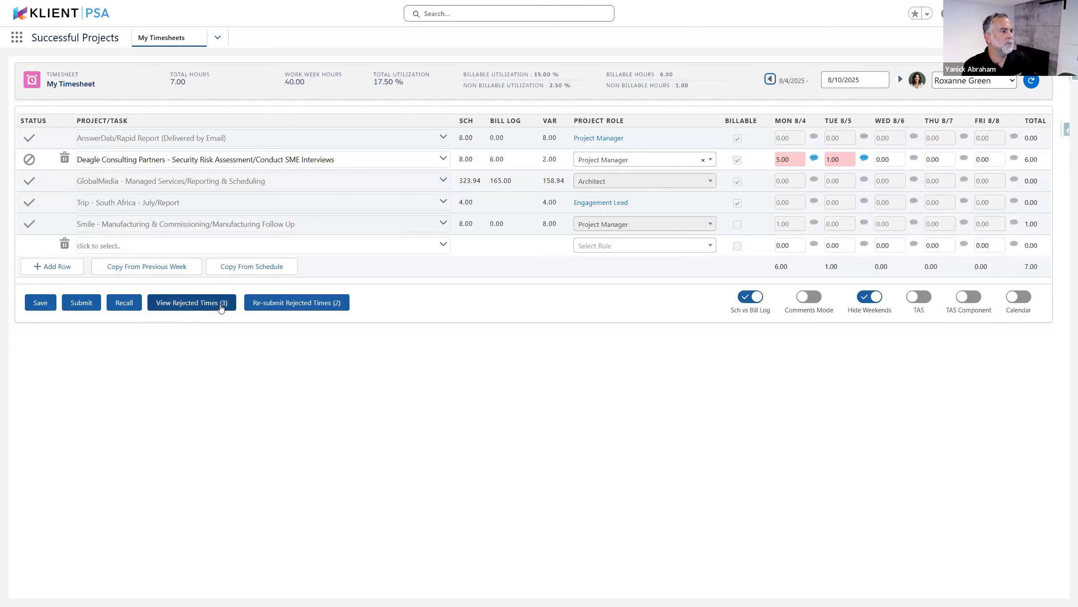
# Read the Deagle row's Mon 8/4 rejection comment, then list the three rejected entries in Rejected Times
pyautogui.click(815, 160)
pyautogui.click(793, 187)
pyautogui.doubleClick(793, 184)
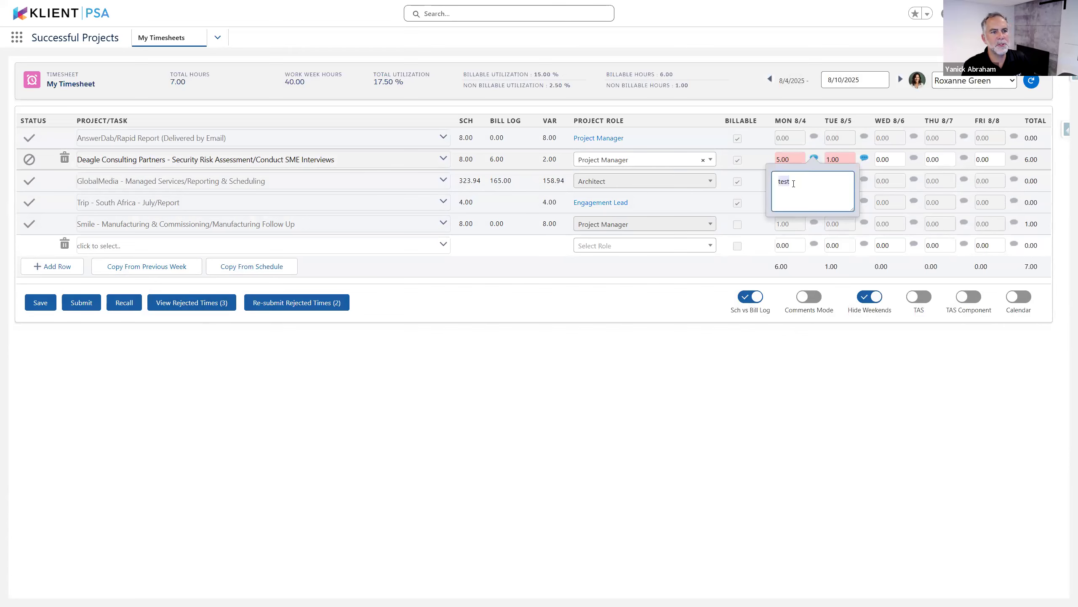
pyautogui.click(191, 304)
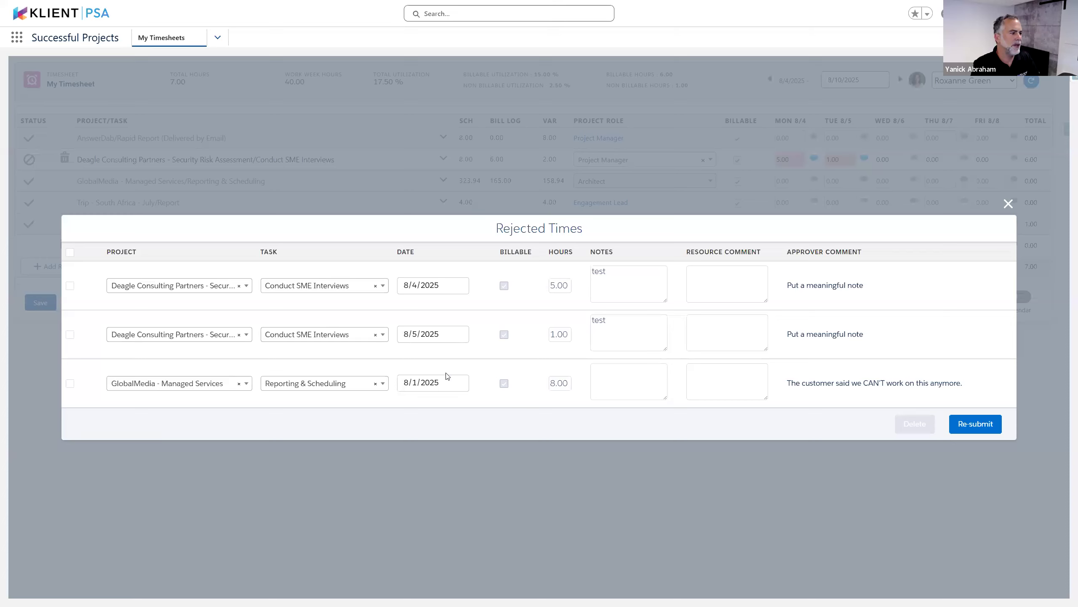
# Reassign the rejected GlobalMedia entry to the Acme - Pre- Sales project
pyautogui.click(239, 384)
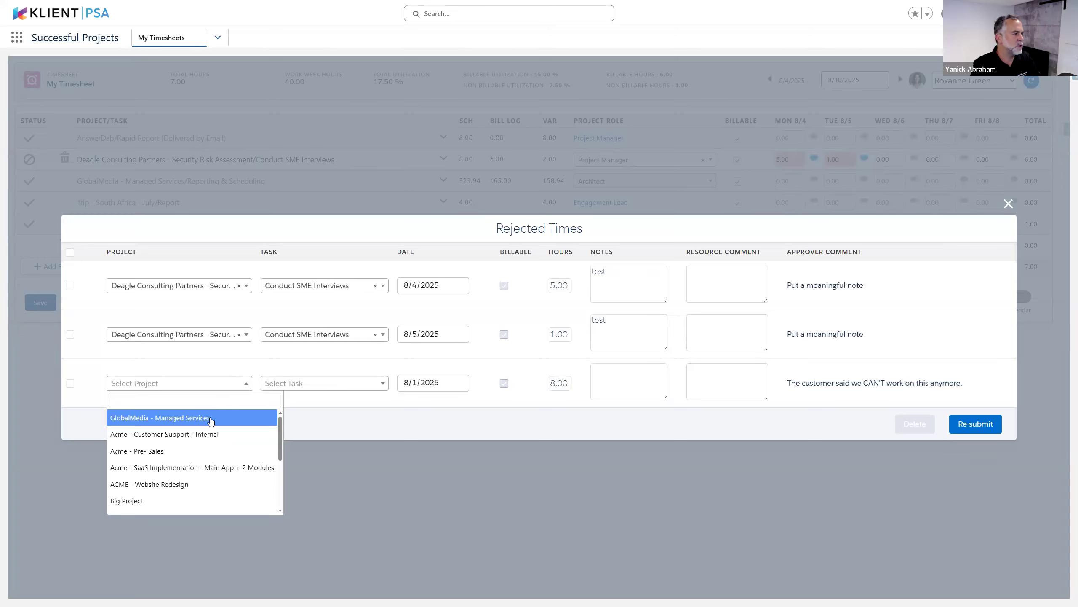
pyautogui.scroll(-5, 217, 451)
pyautogui.scroll(2, 234, 450)
pyautogui.scroll(-2, 234, 450)
pyautogui.scroll(5, 238, 459)
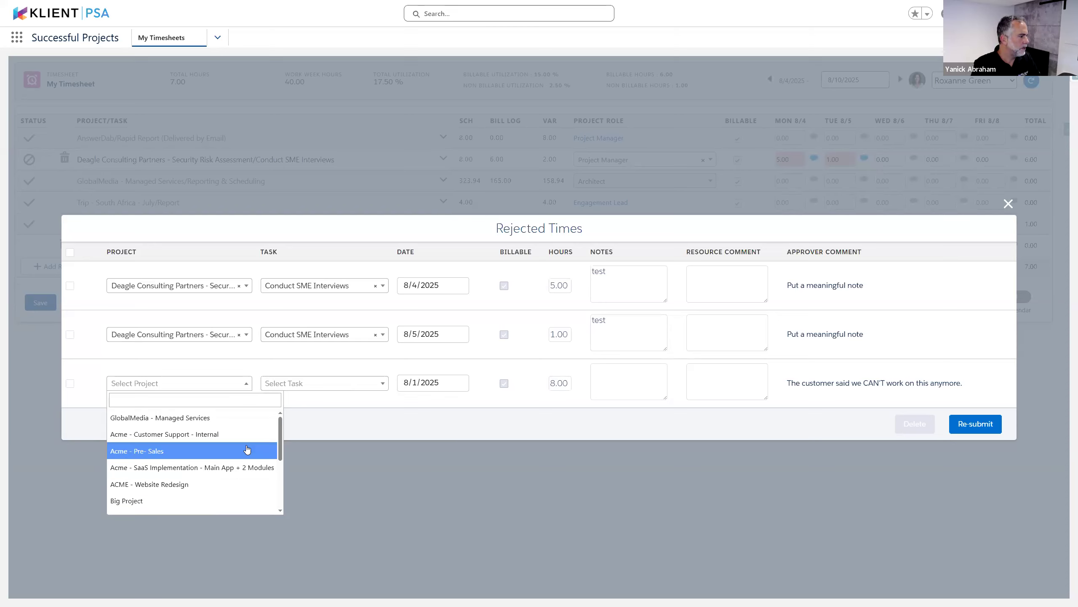
pyautogui.scroll(-5, 247, 450)
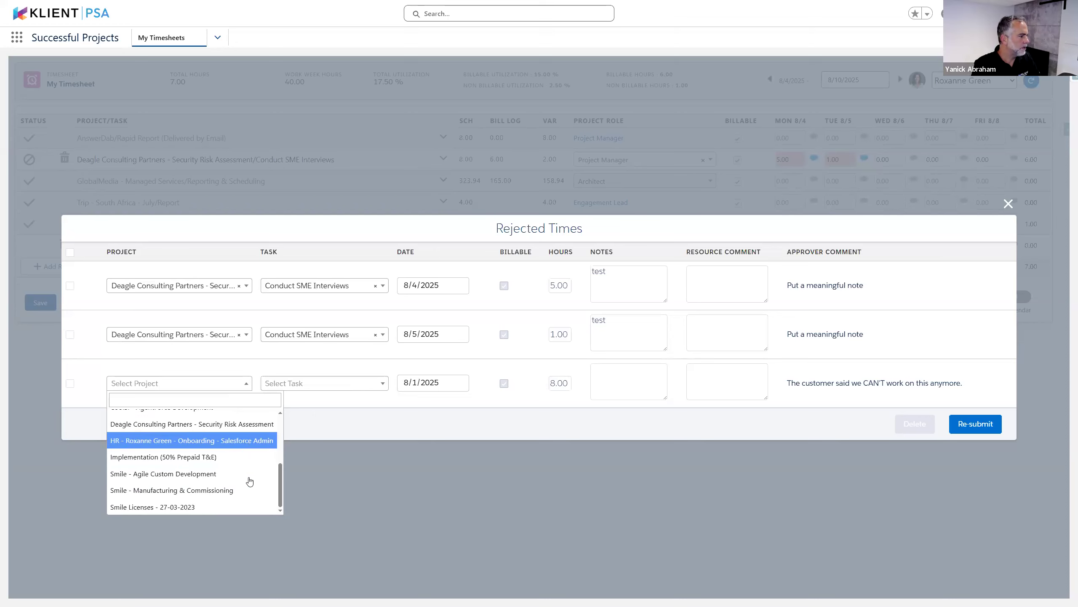
pyautogui.scroll(5, 248, 471)
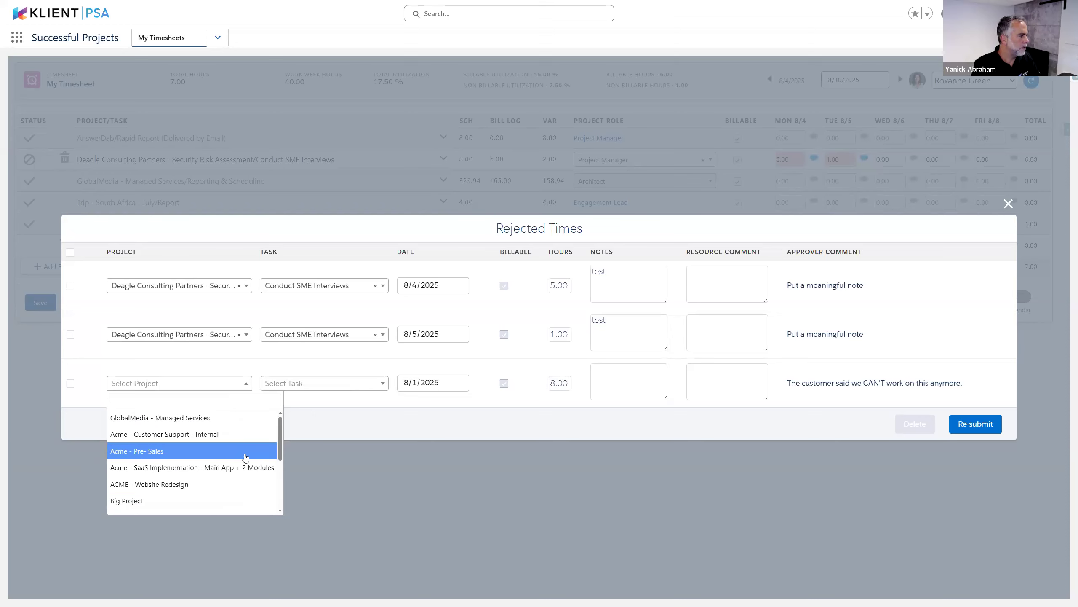
pyautogui.click(246, 451)
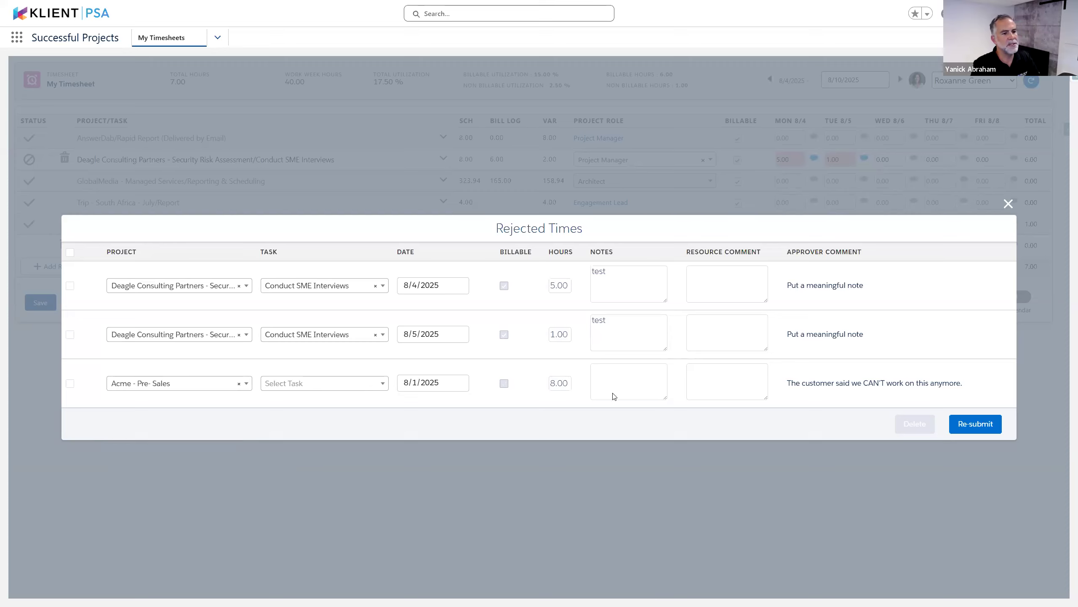
pyautogui.click(990, 425)
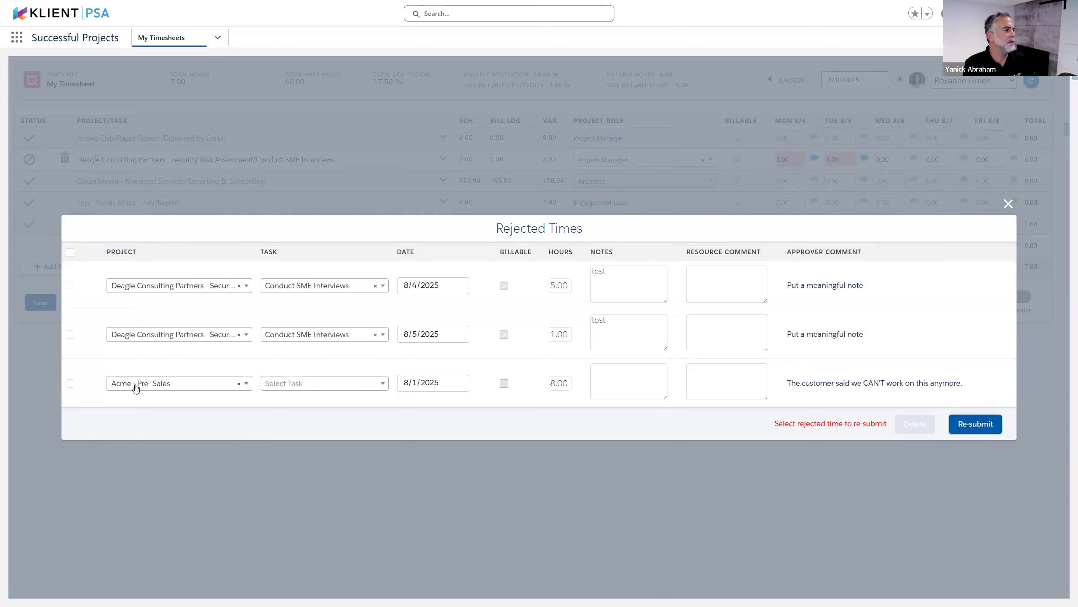
# Tick the rejected Acme - Pre- Sales entry and re-submit it
pyautogui.click(70, 384)
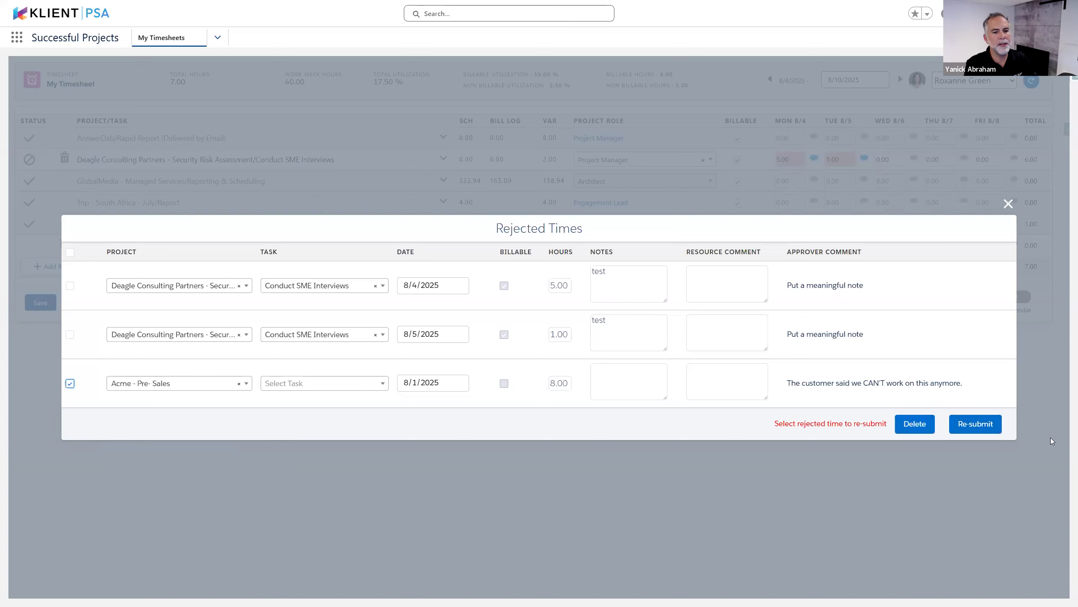
pyautogui.click(989, 427)
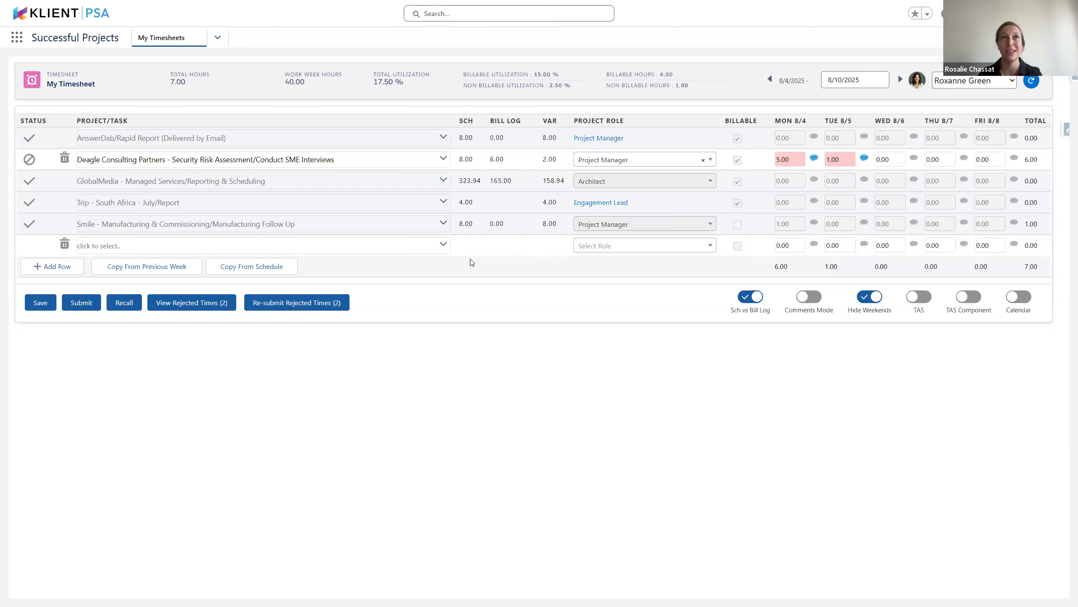
pyautogui.click(444, 245)
pyautogui.click(208, 267)
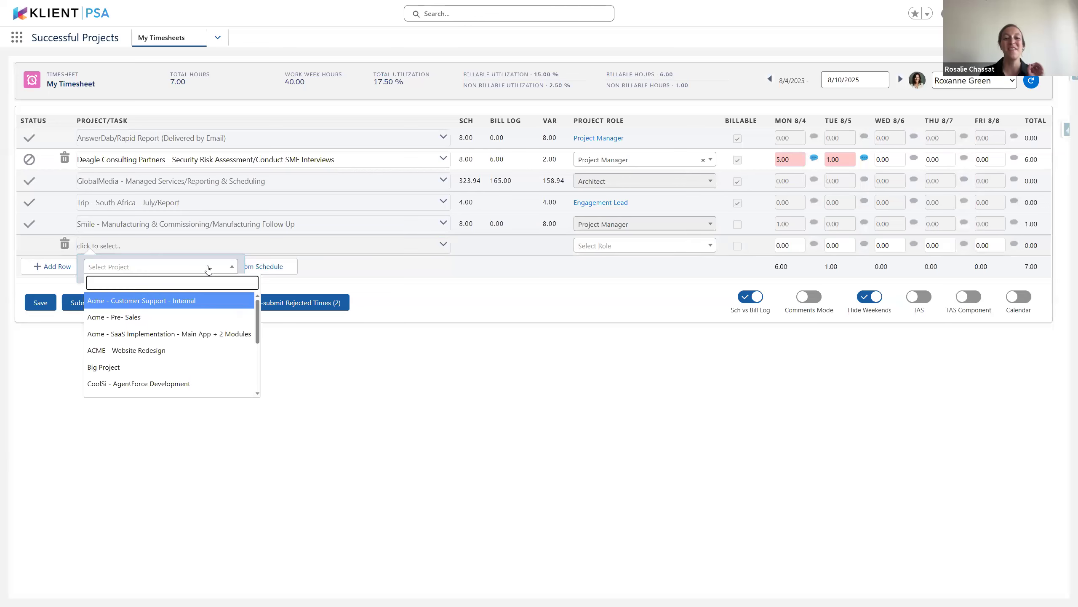
pyautogui.scroll(-3, 217, 318)
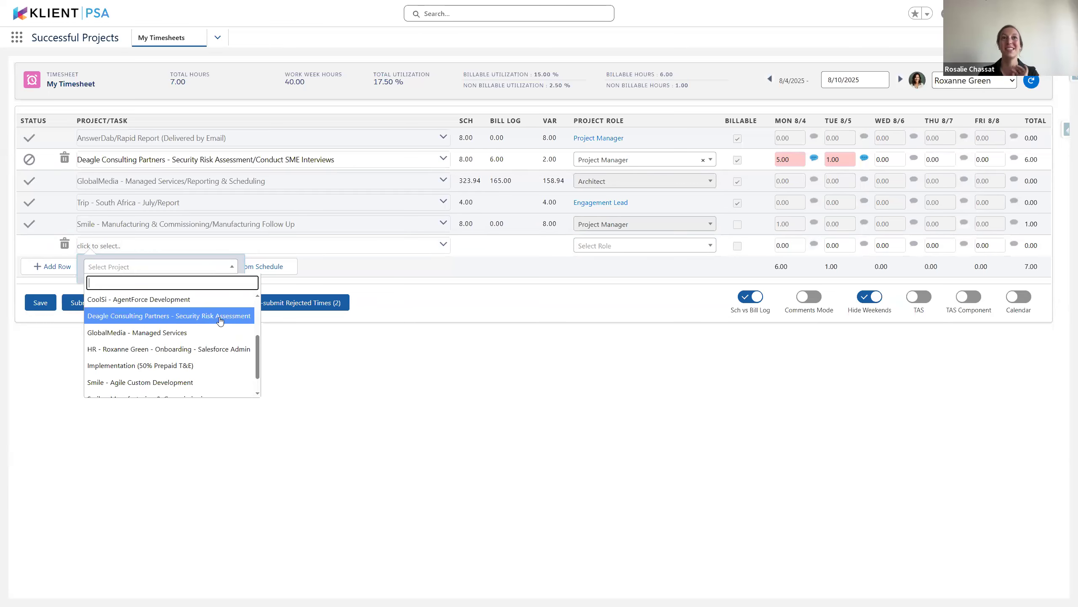
pyautogui.scroll(-2, 220, 321)
pyautogui.scroll(3, 220, 333)
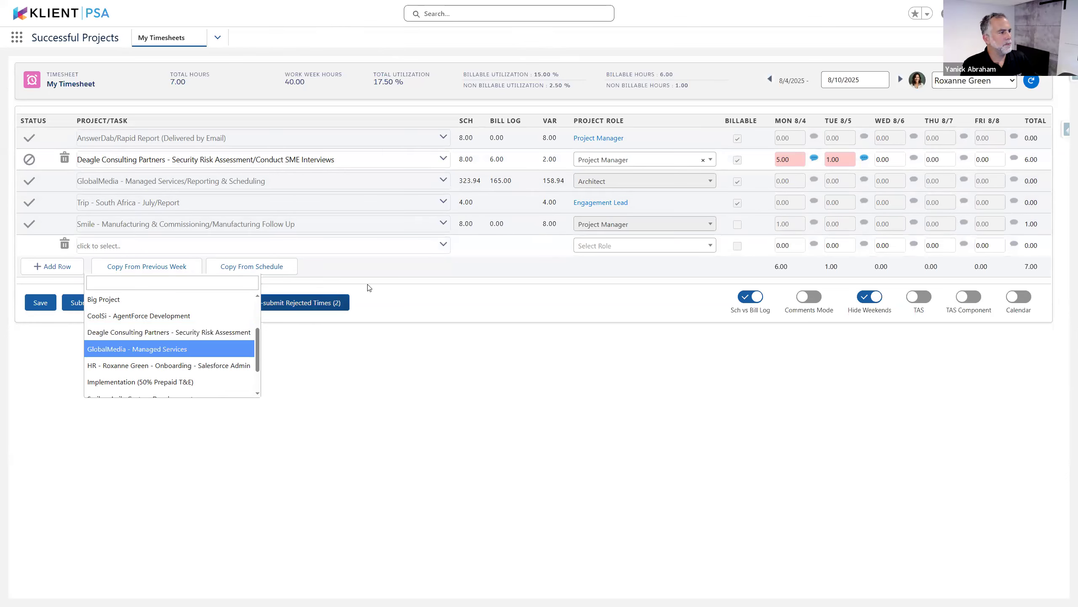
pyautogui.click(568, 277)
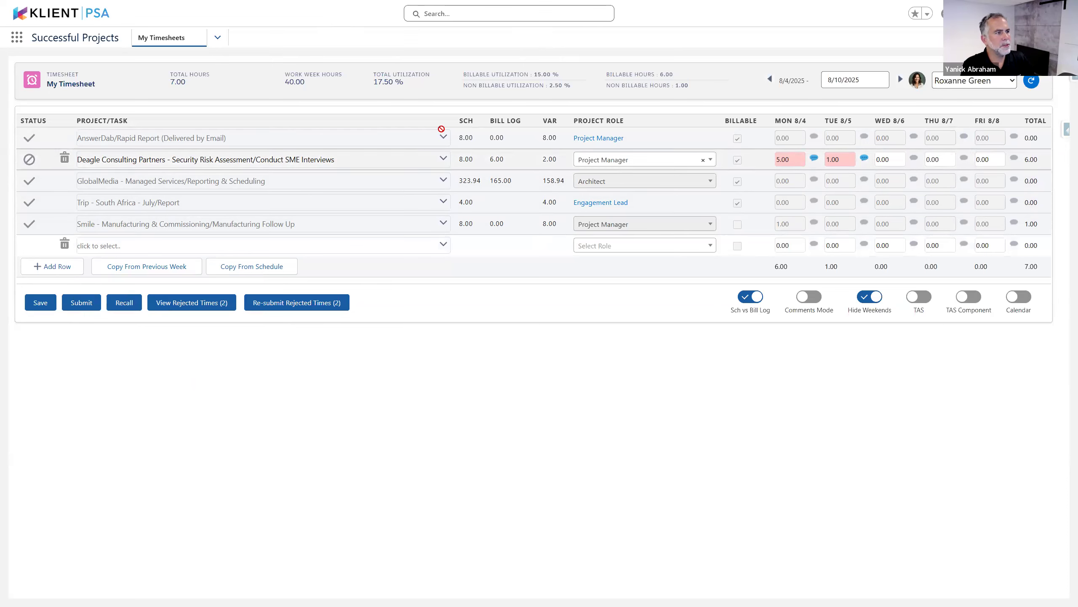
pyautogui.click(756, 303)
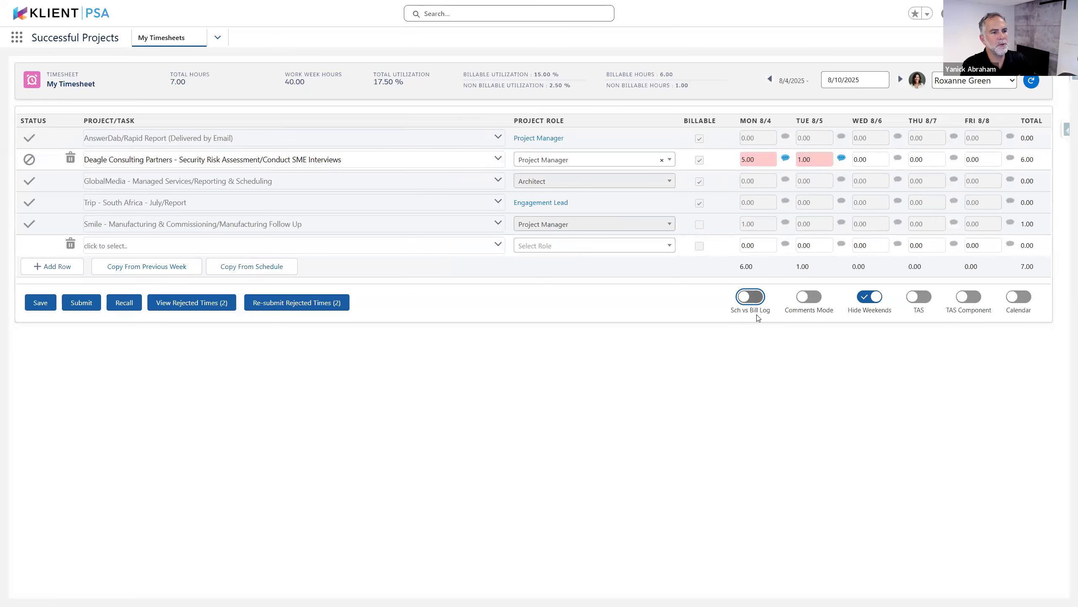
pyautogui.click(750, 302)
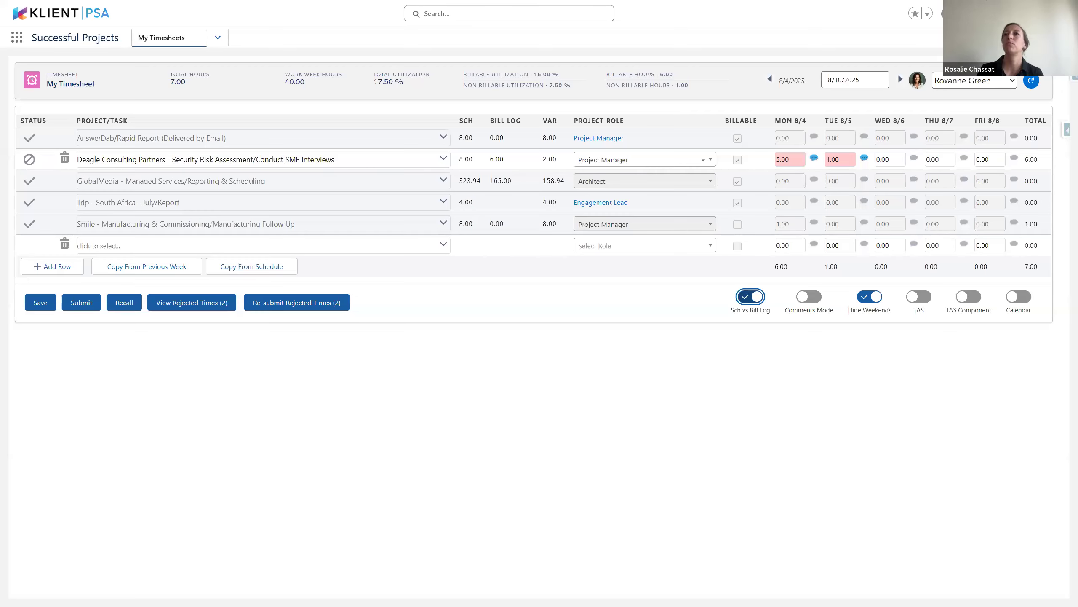
pyautogui.click(177, 308)
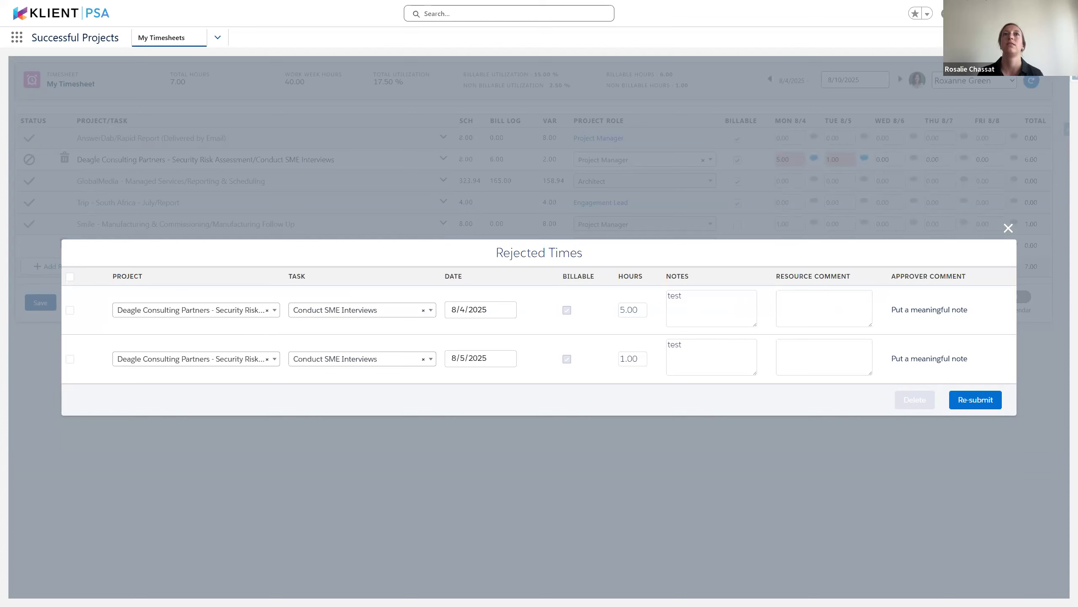
pyautogui.click(1008, 228)
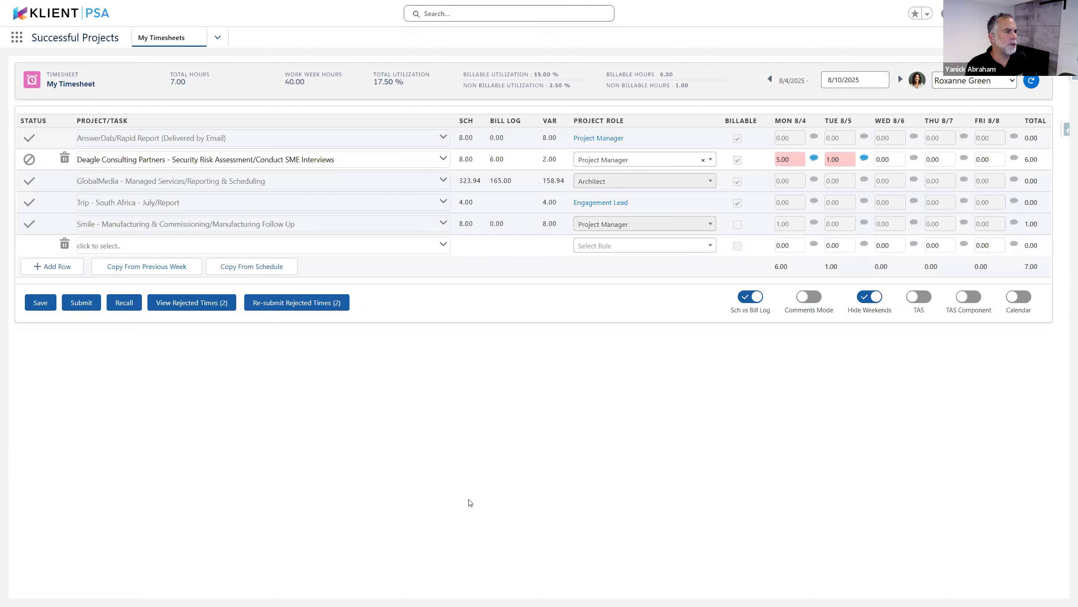
pyautogui.hotkey('alt', 'Tab')
pyautogui.hotkey('alt', 'Tab')
pyautogui.hotkey('alt', 'Tab')
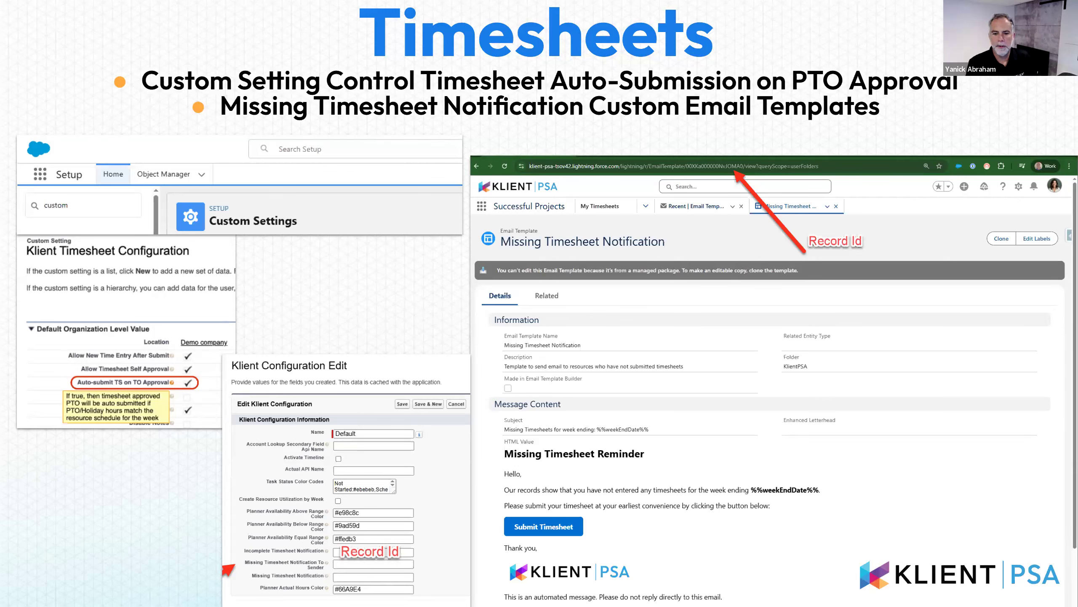
# Advance to the Resource Planning slide with its five features, then return to the timesheet browser window
pyautogui.press('Right')
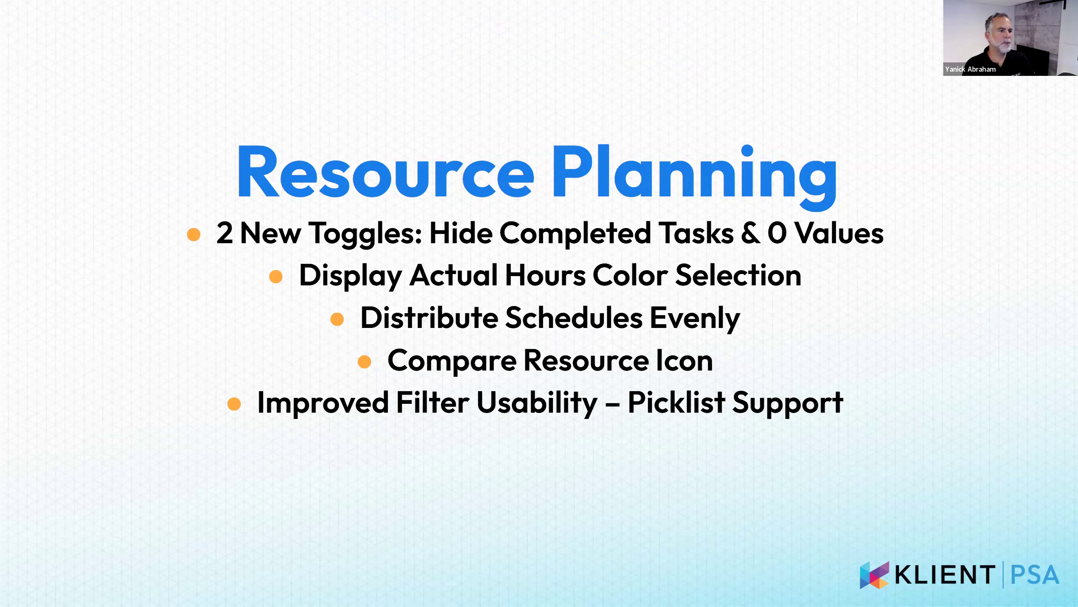
pyautogui.hotkey('alt', 'Tab')
pyautogui.hotkey('alt', 'Tab')
pyautogui.hotkey('alt', 'Tab')
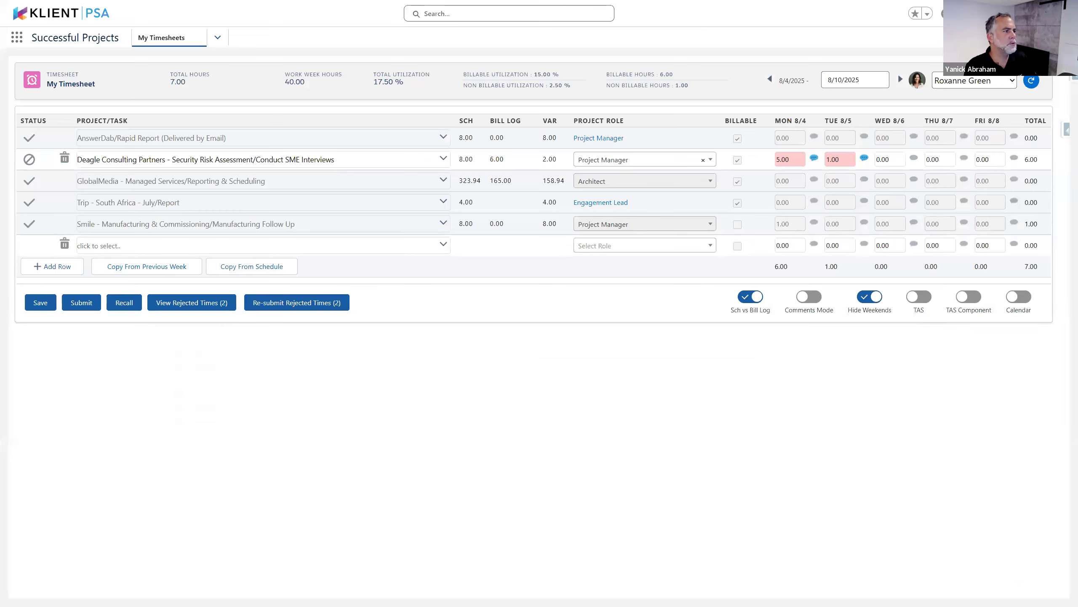
# Open the Resource Planner, shift its range back one month to Jul–Dec 2025, and zoom in
pyautogui.click(221, 41)
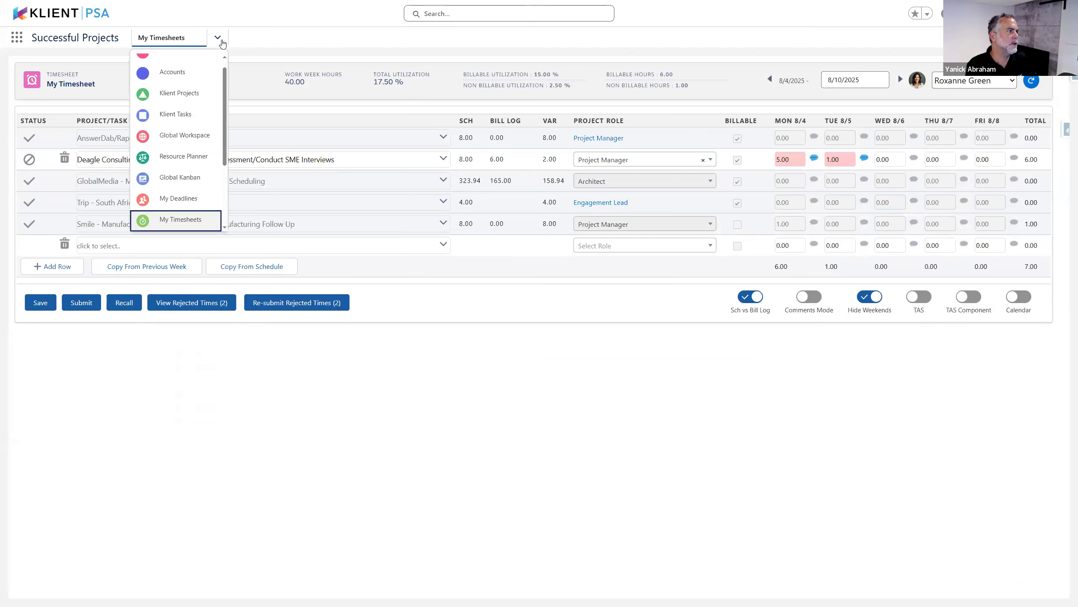
pyautogui.click(185, 152)
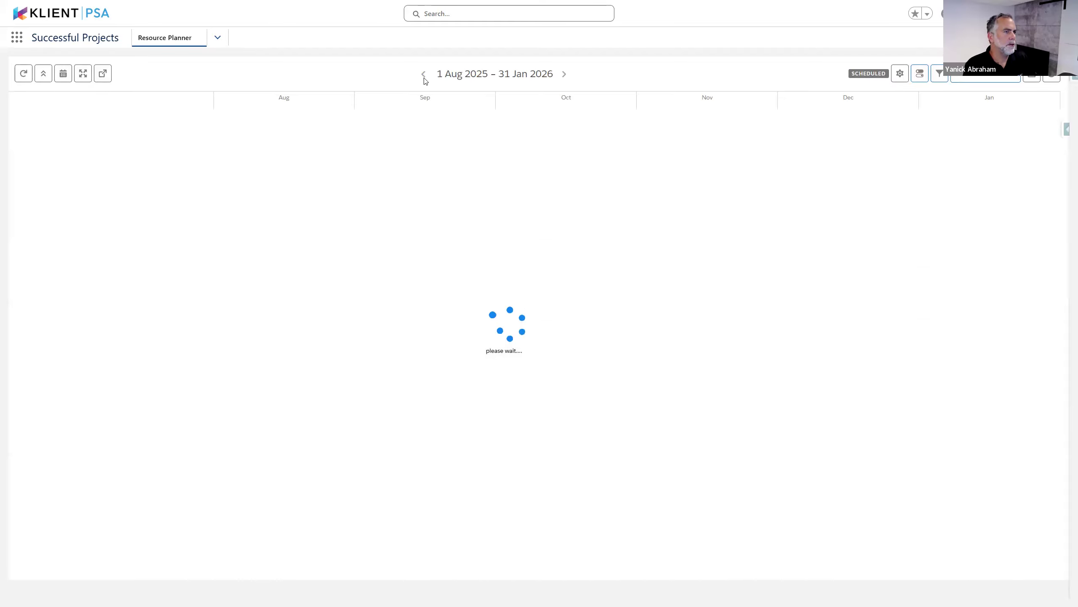
pyautogui.click(423, 74)
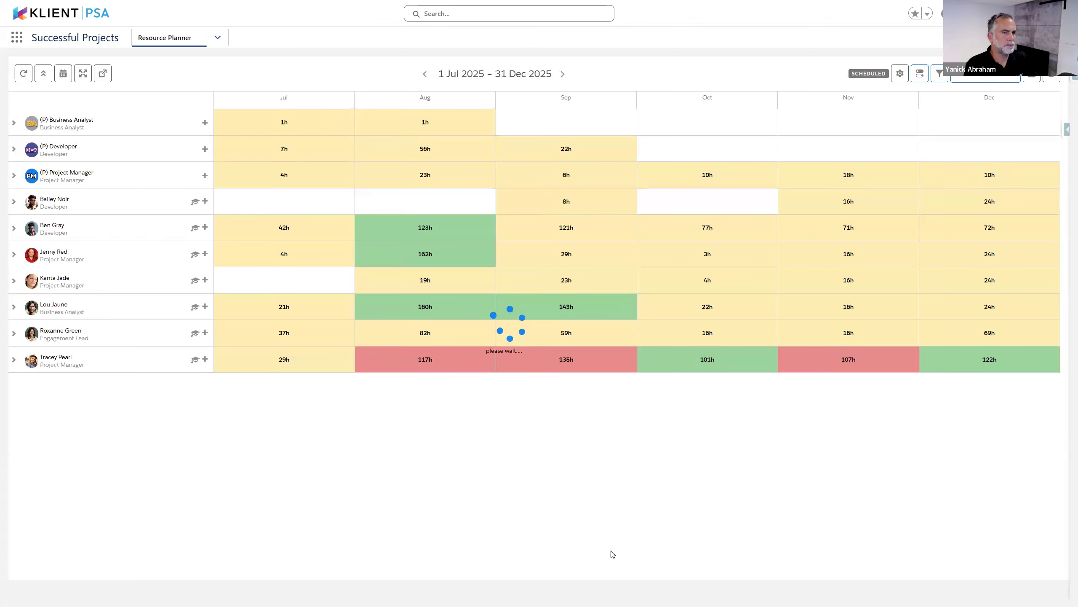
pyautogui.hotkey('ctrl', '+')
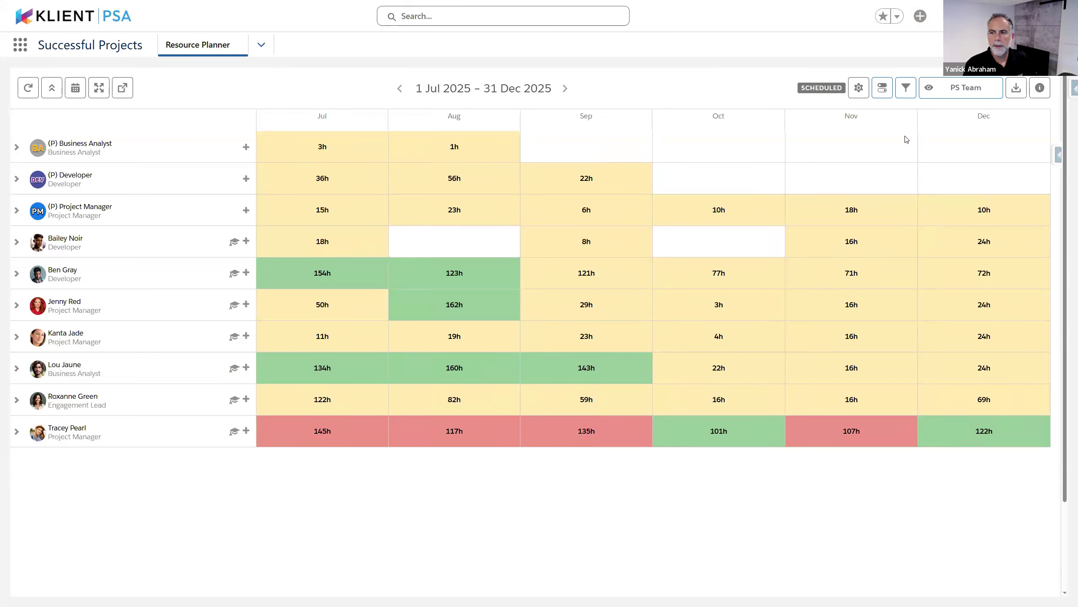
# Switch on Hide Completed Tasks in the Resource Planner's display toggles popover
pyautogui.click(883, 88)
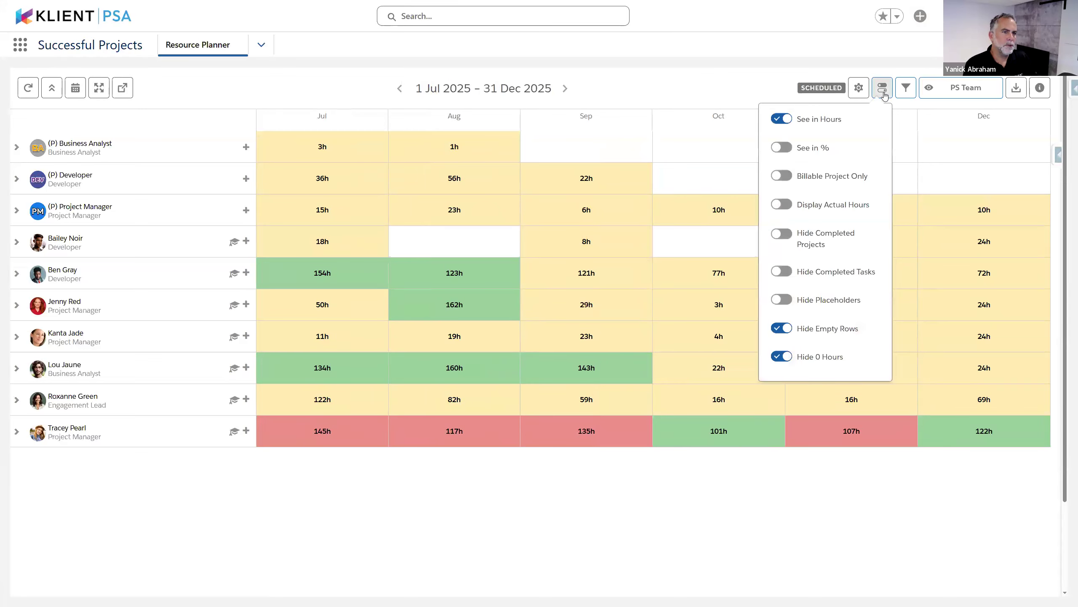
pyautogui.click(777, 77)
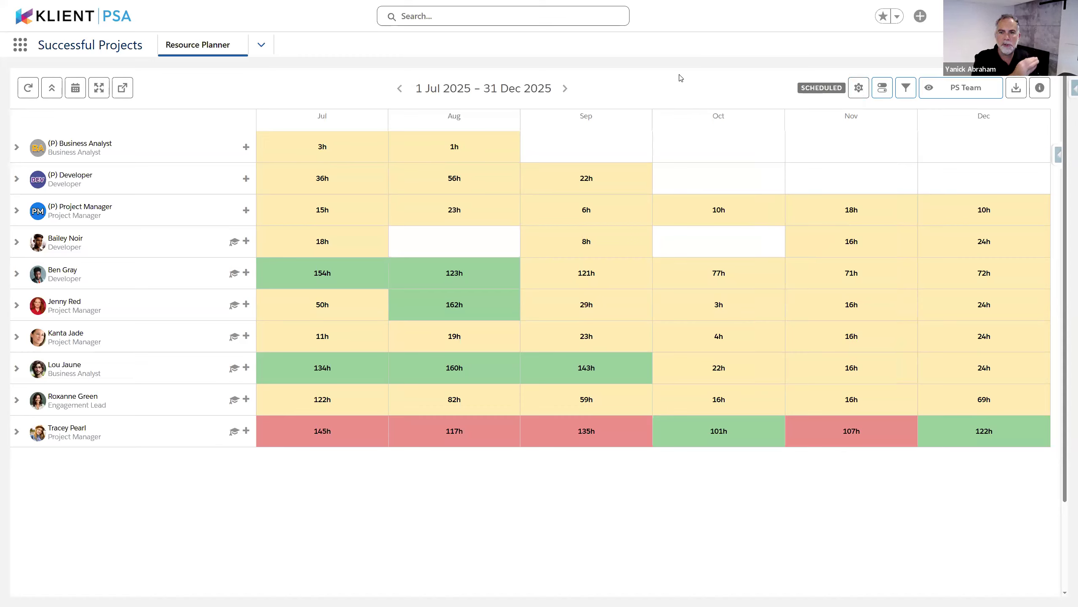
pyautogui.click(881, 90)
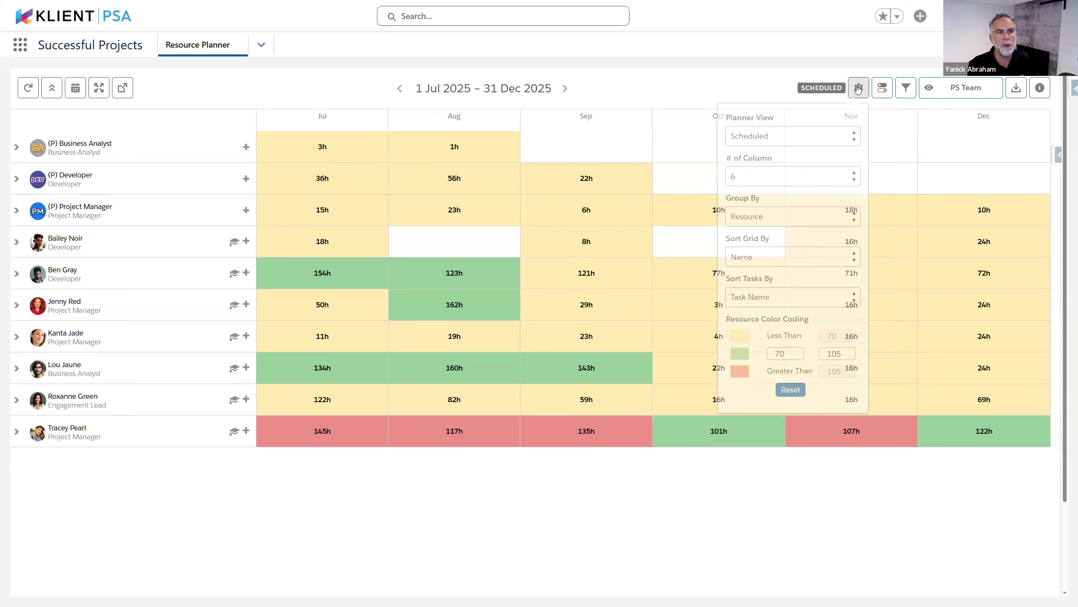
pyautogui.click(878, 94)
pyautogui.click(877, 96)
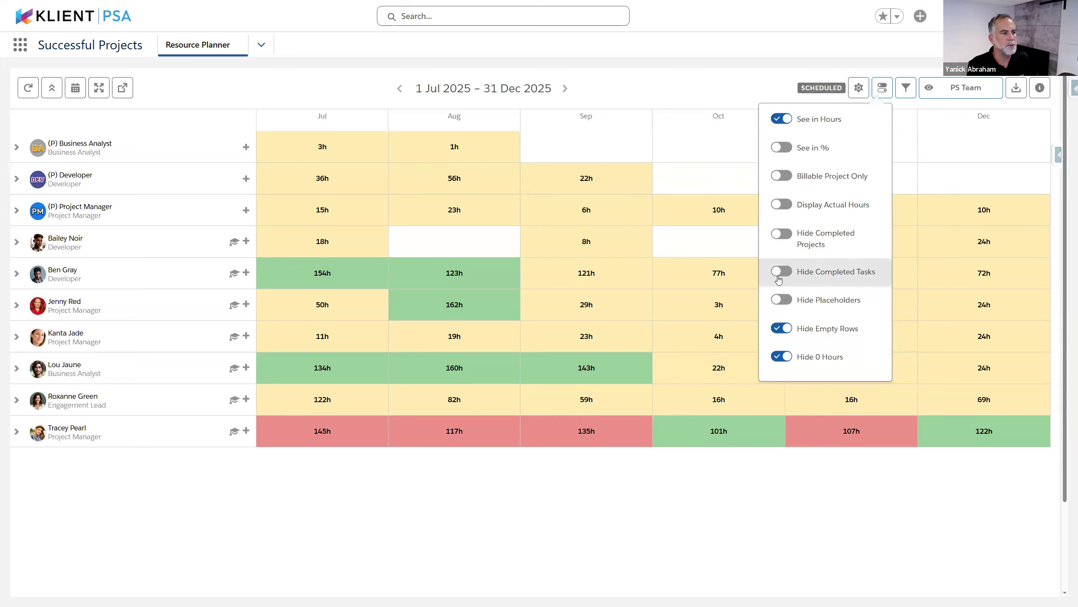
pyautogui.click(844, 279)
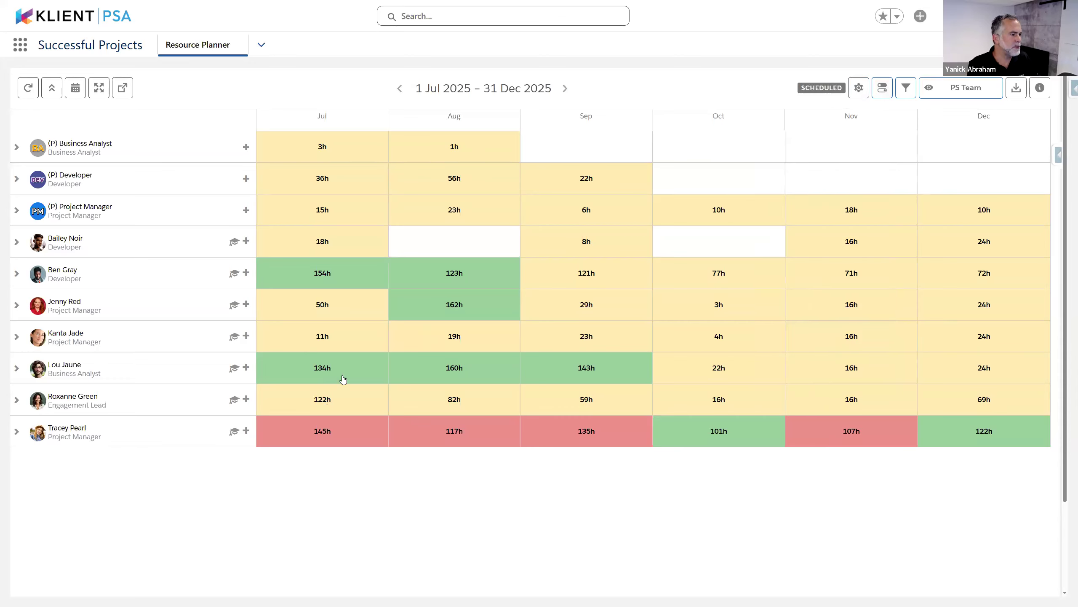
pyautogui.click(883, 89)
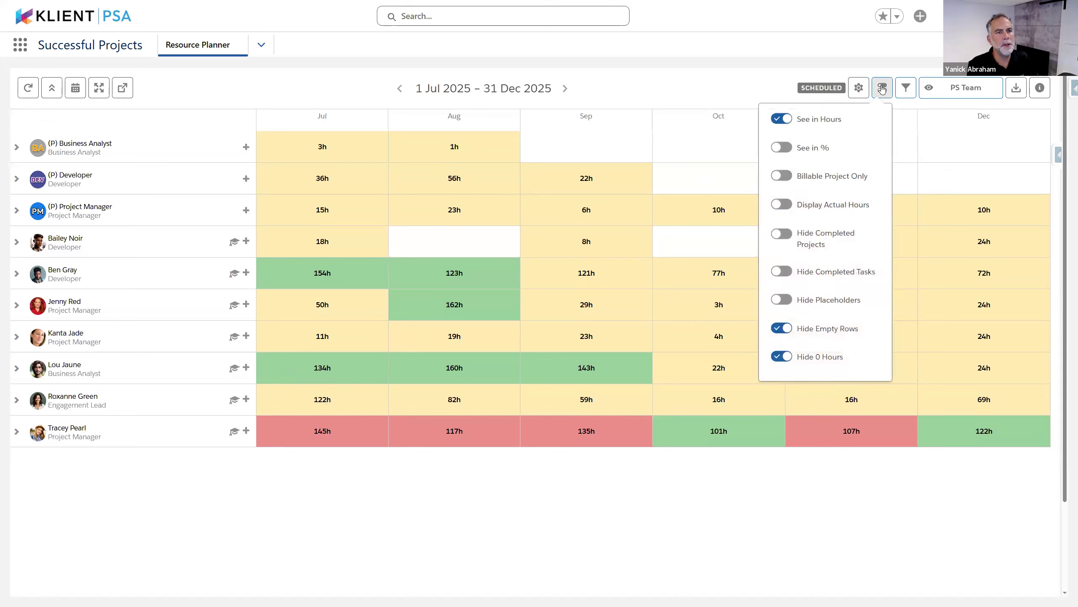
pyautogui.click(811, 274)
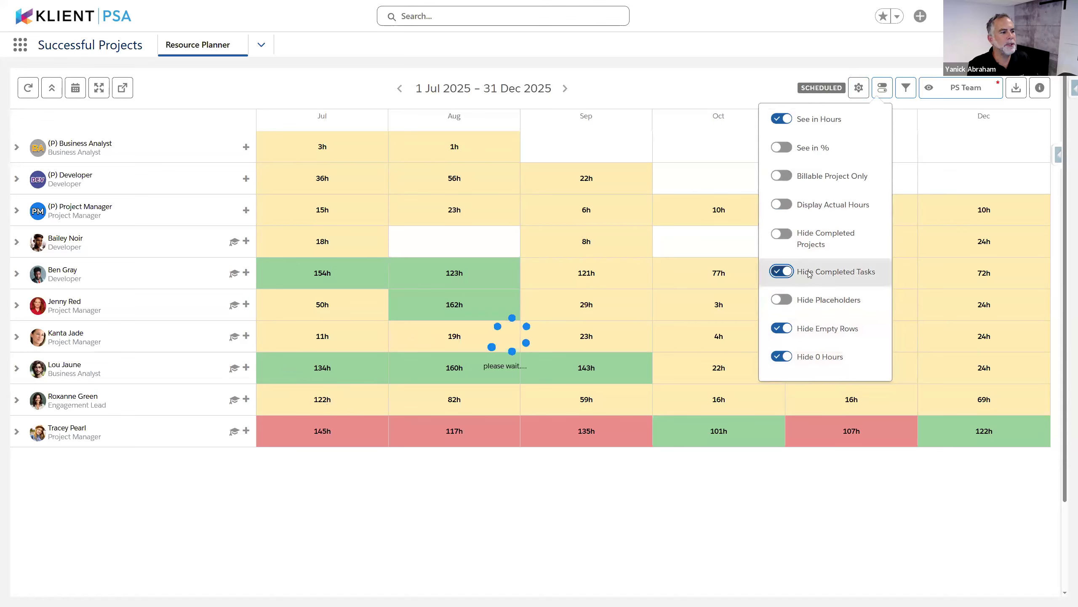
pyautogui.click(810, 274)
pyautogui.click(810, 274)
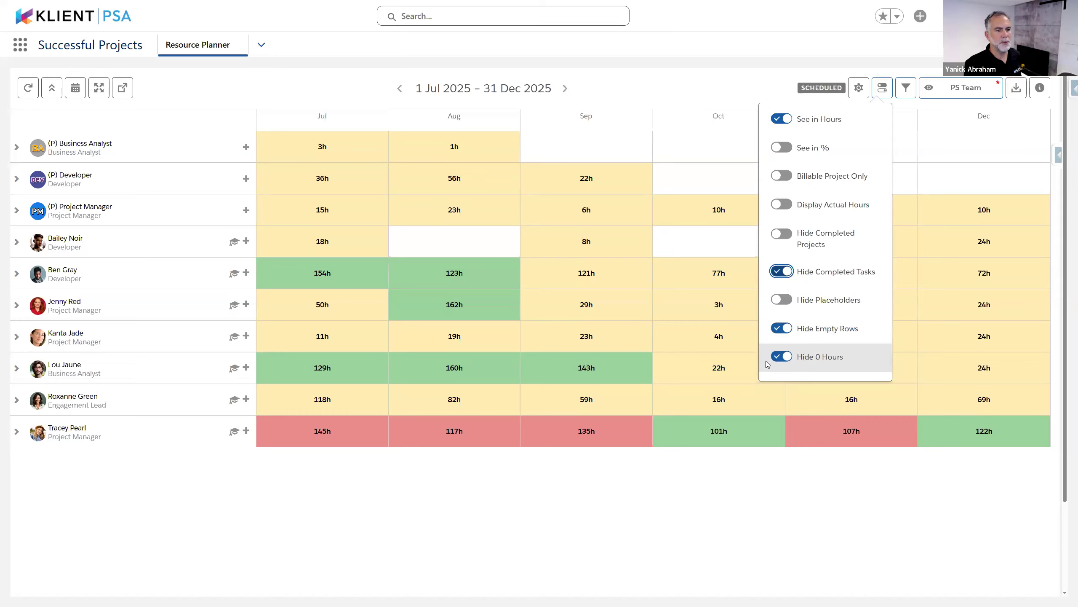
# Turn on Display Actual Hours so planner cells pair actual with scheduled hours
pyautogui.click(743, 563)
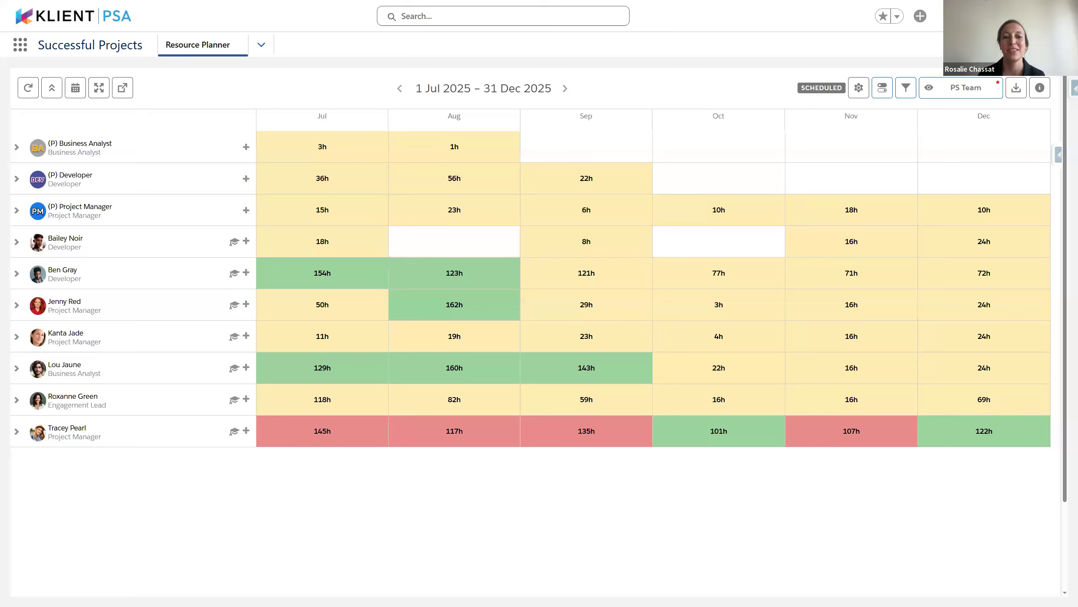
pyautogui.click(883, 88)
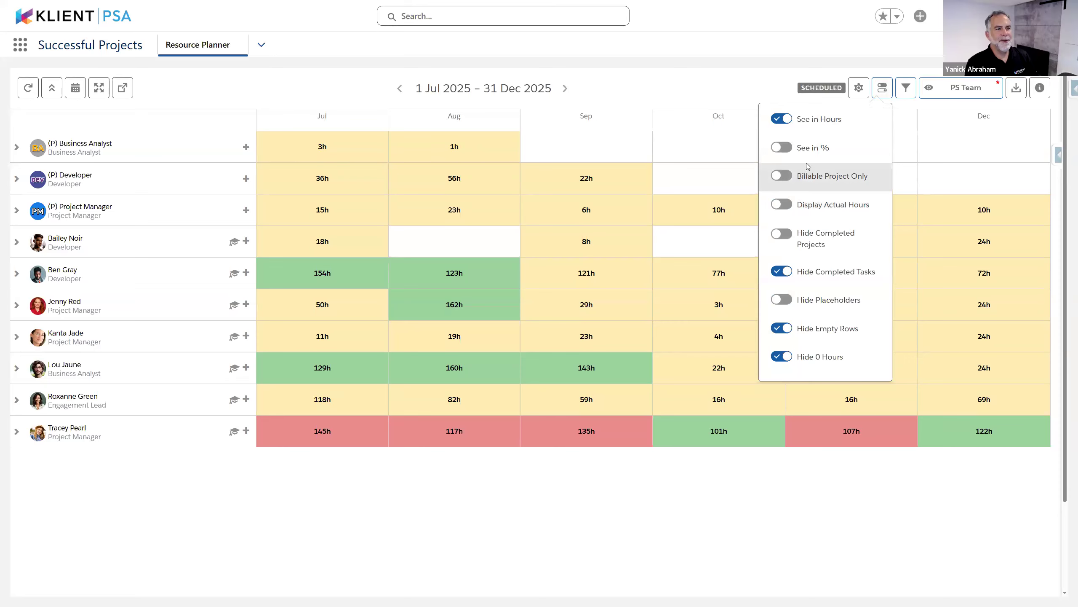
pyautogui.click(785, 212)
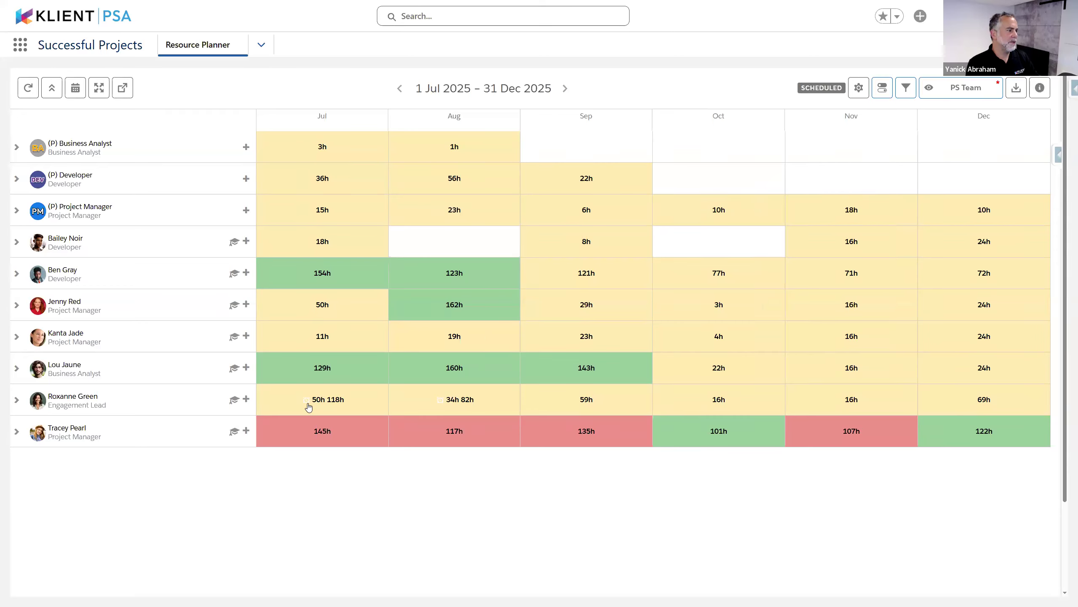
pyautogui.click(17, 401)
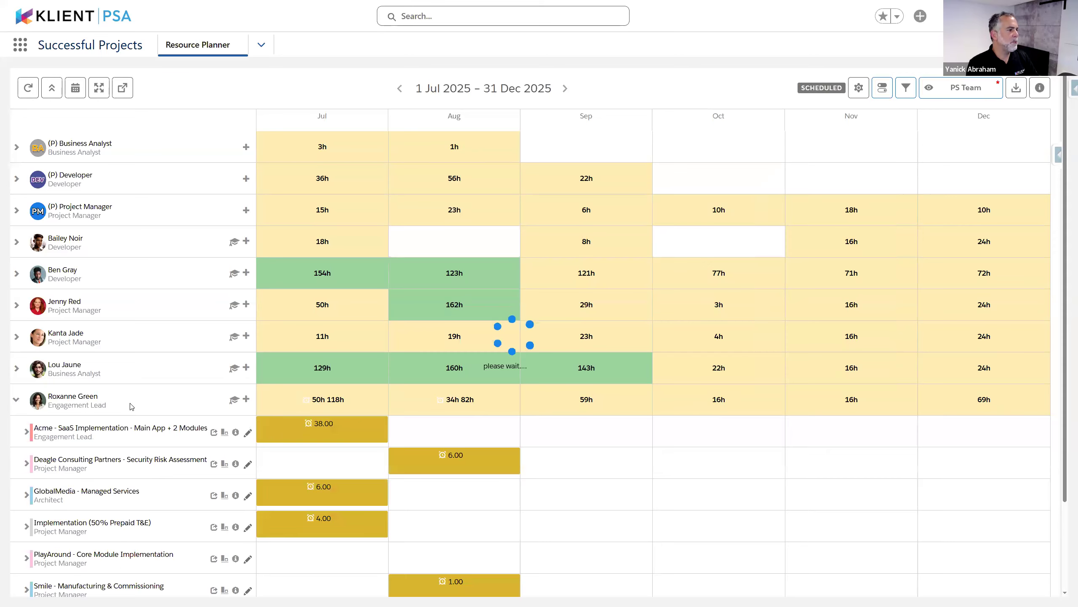
pyautogui.scroll(-2, 452, 343)
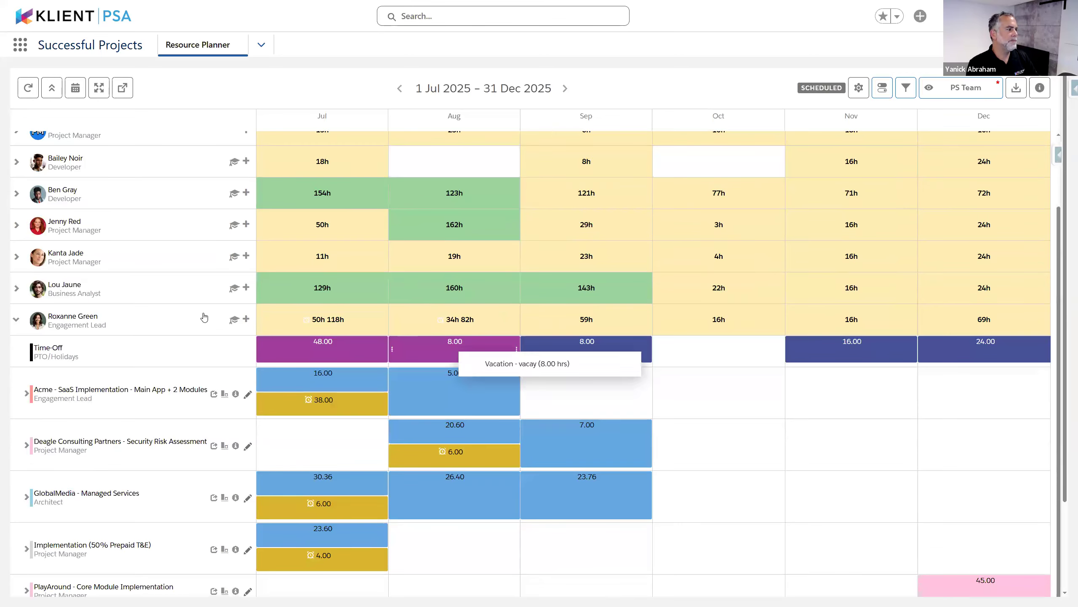
pyautogui.scroll(-2, 119, 331)
pyautogui.scroll(-1, 166, 264)
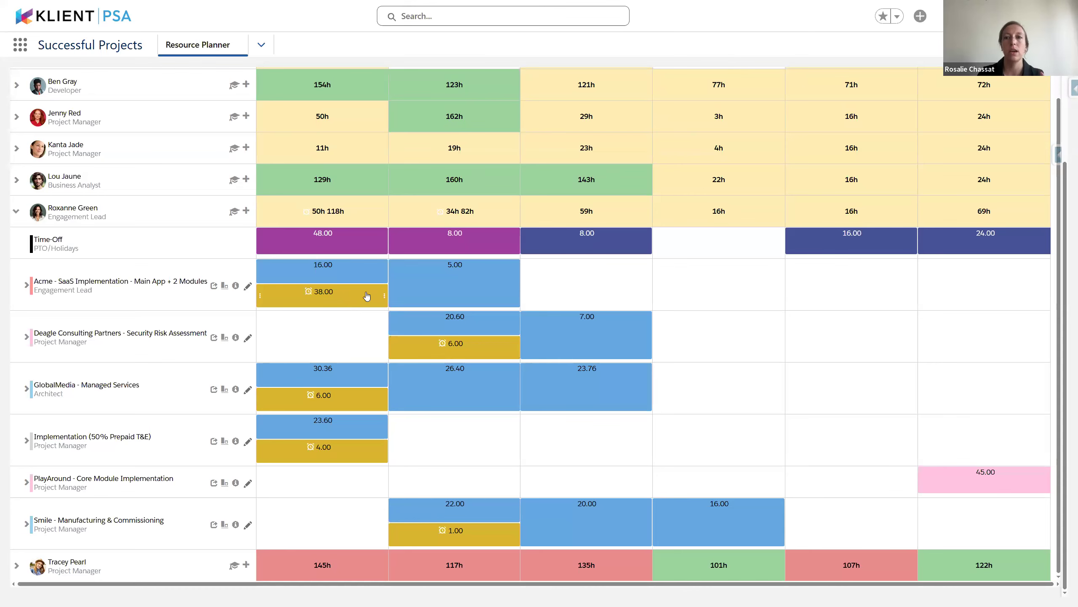
pyautogui.scroll(5, 715, 260)
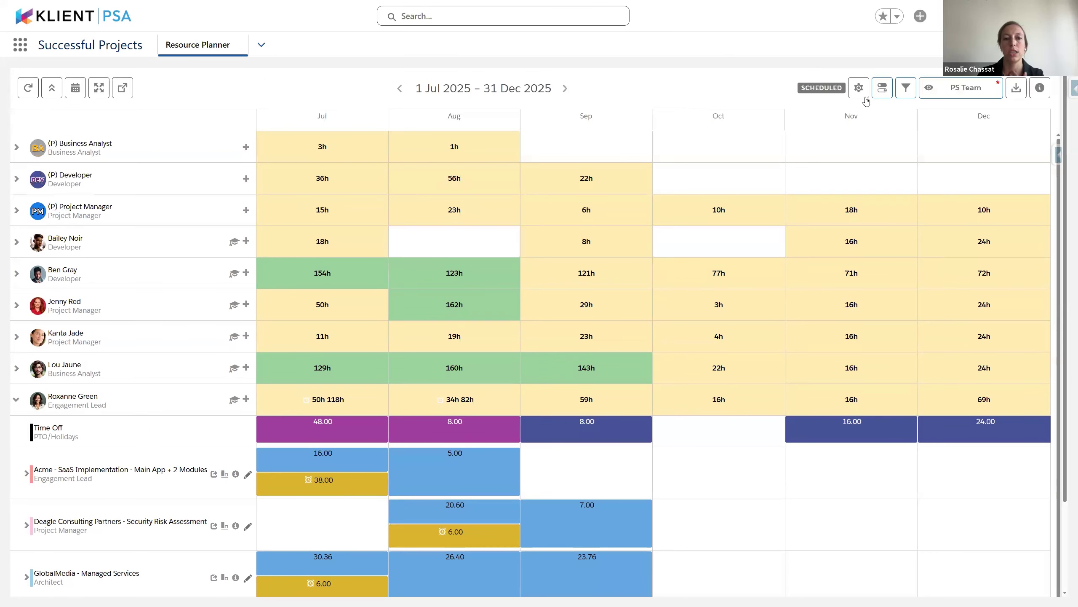
# Switch off Display Actual Hours in the planner's display options
pyautogui.click(859, 88)
pyautogui.click(882, 87)
pyautogui.click(796, 203)
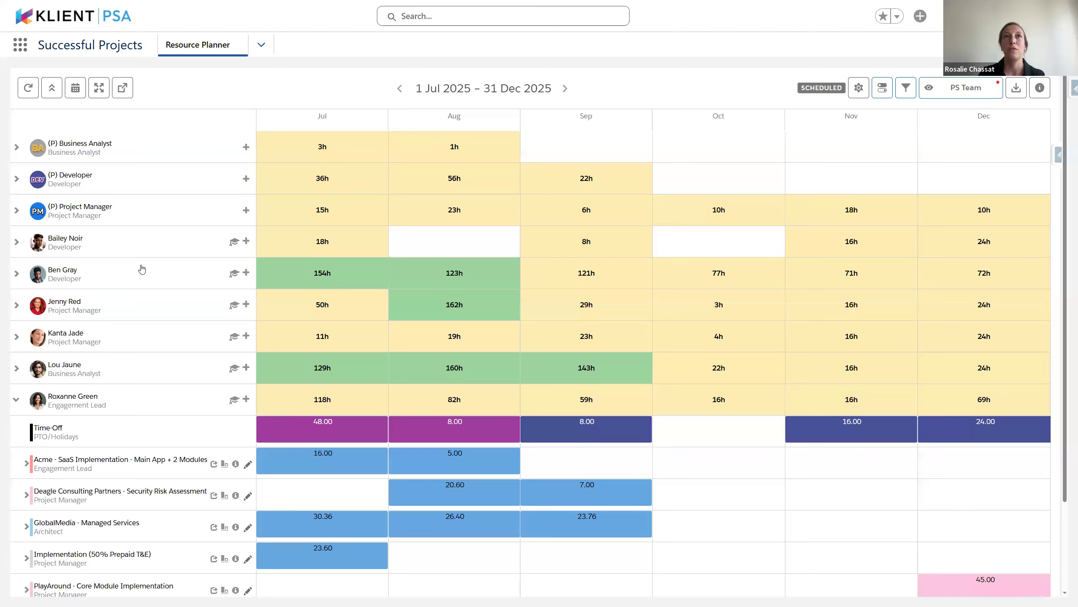
pyautogui.scroll(-3, 142, 269)
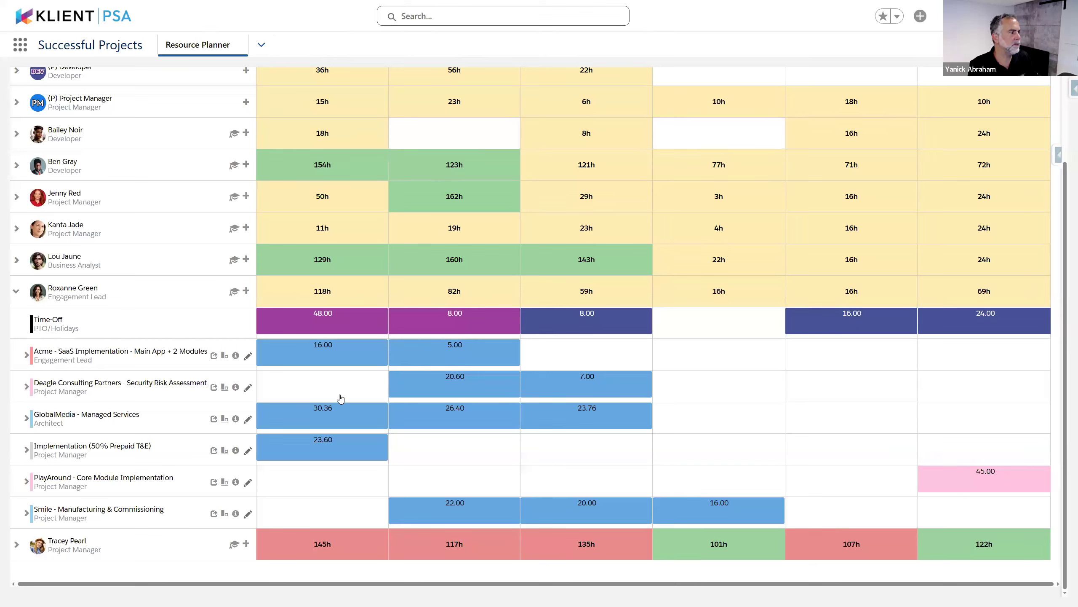
# Expand GlobalMedia - Managed Services to show its Reporting & Scheduling task row
pyautogui.click(25, 420)
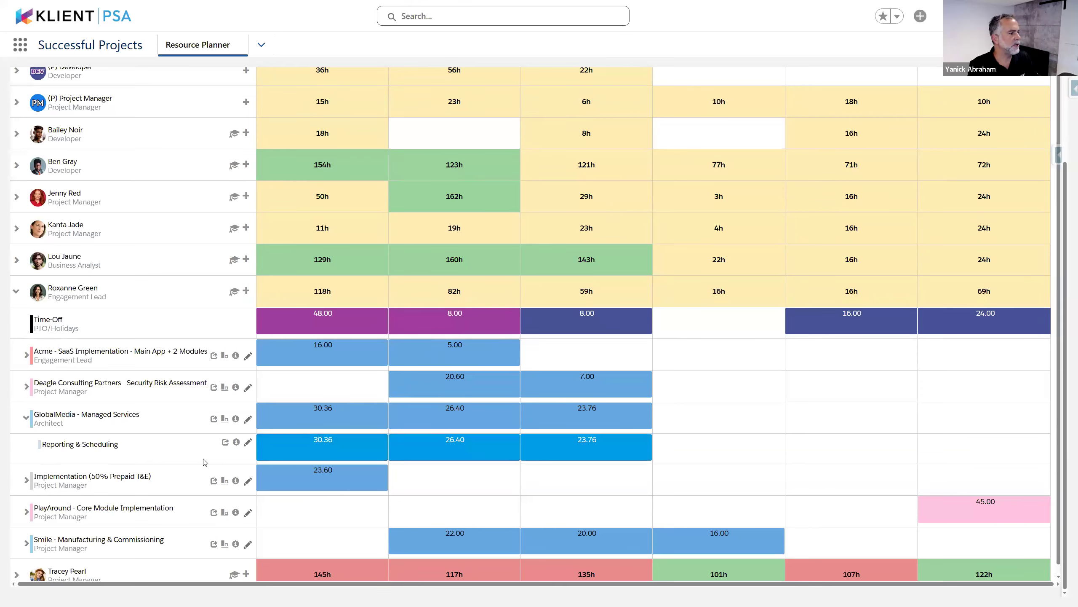
pyautogui.scroll(3, 707, 456)
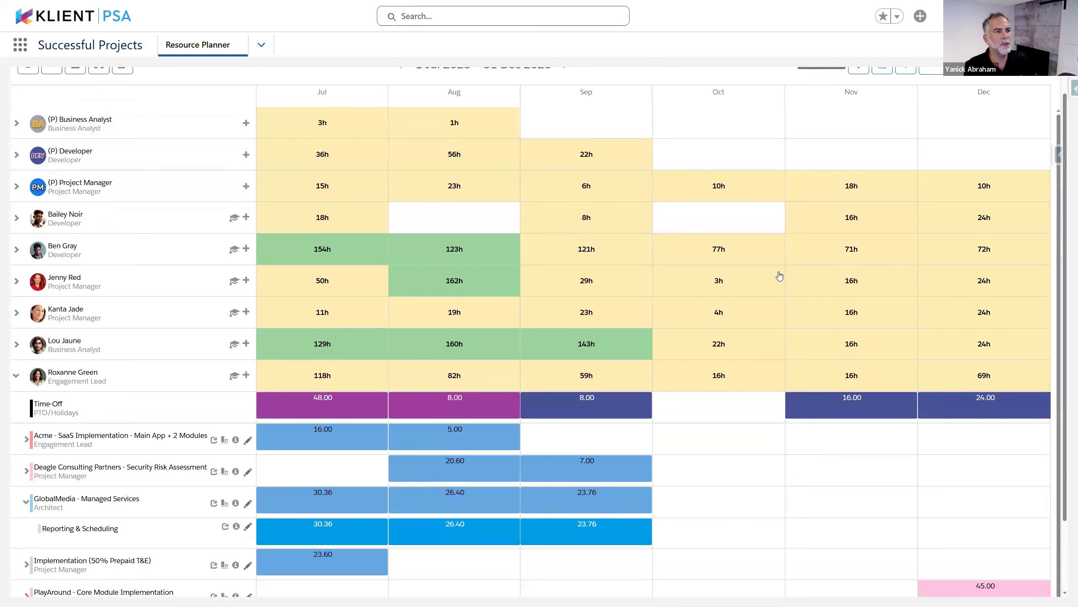
pyautogui.scroll(-2, 732, 450)
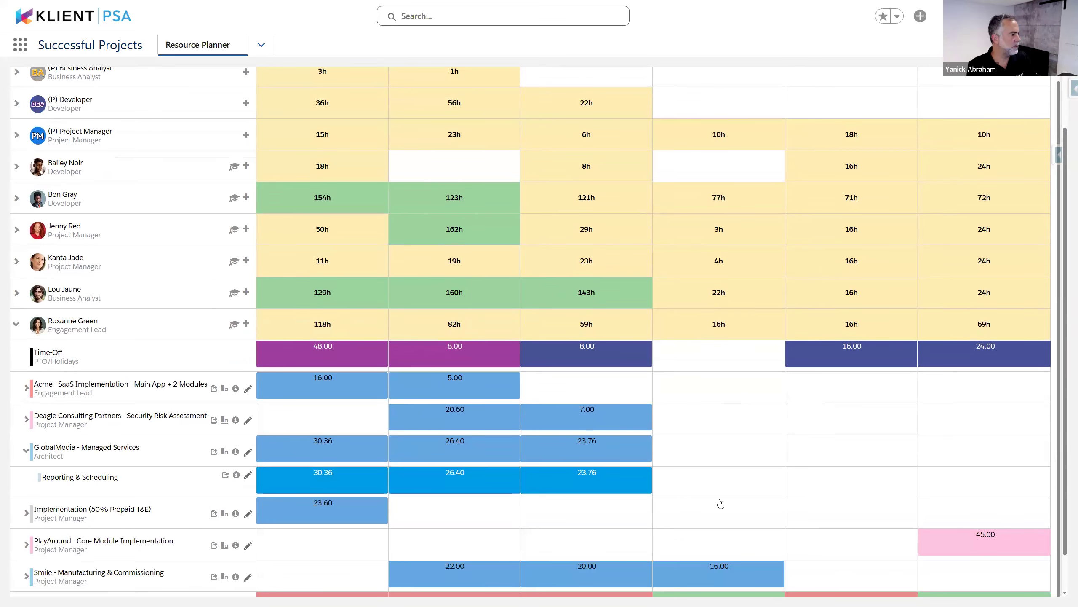
# Create a 10/1–11/29/2025 Reporting & Scheduling schedule of 100 total hours, distributed evenly
pyautogui.moveTo(662, 482); pyautogui.dragTo(913, 492)
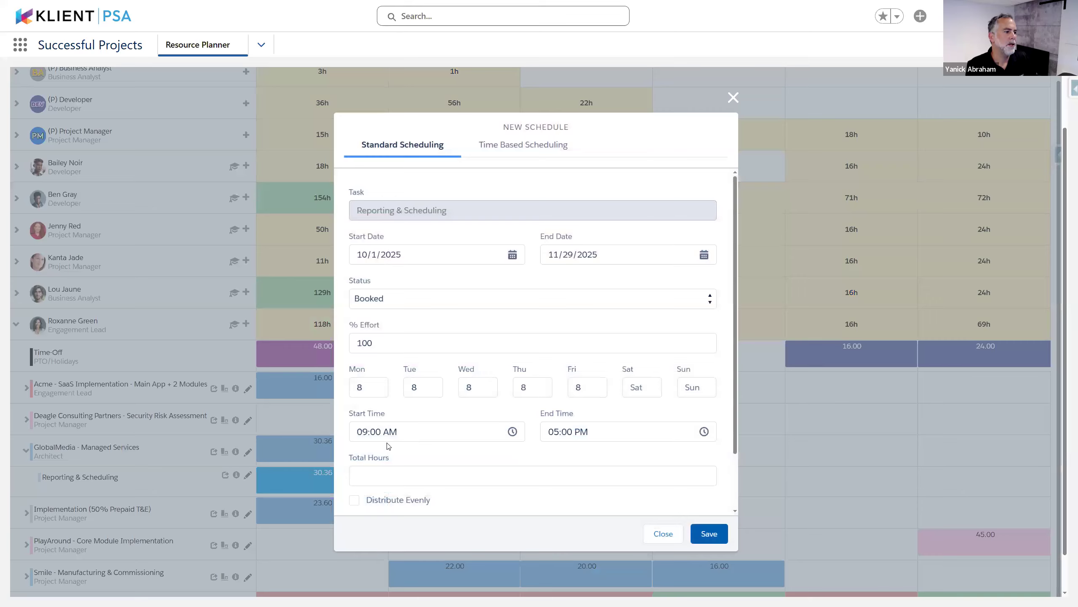
pyautogui.scroll(-2, 394, 444)
pyautogui.scroll(-1, 394, 445)
pyautogui.click(396, 406)
pyautogui.write('100')
pyautogui.click(357, 435)
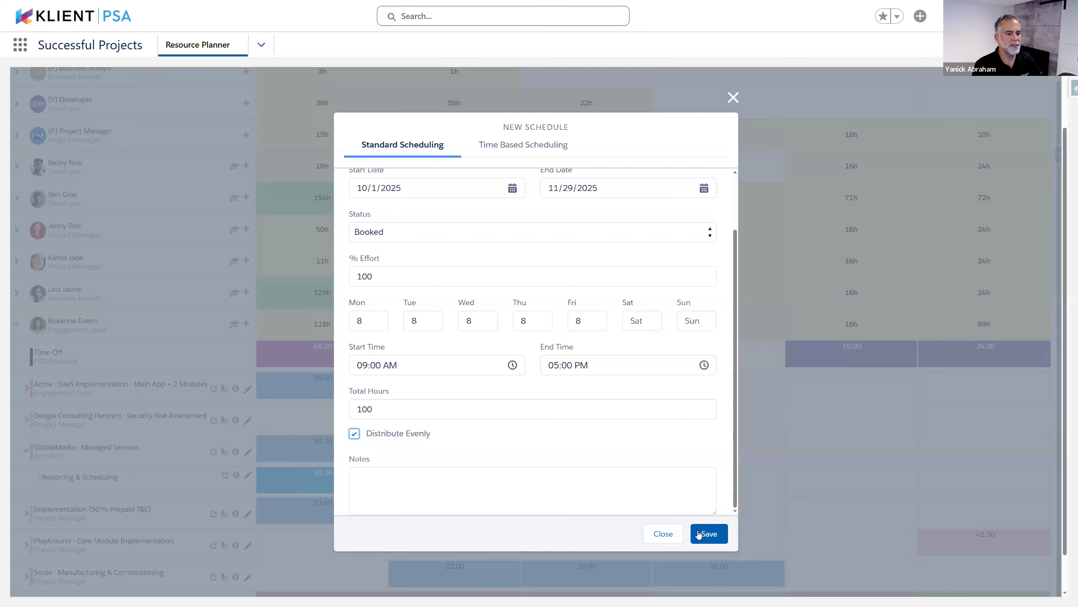
pyautogui.click(717, 534)
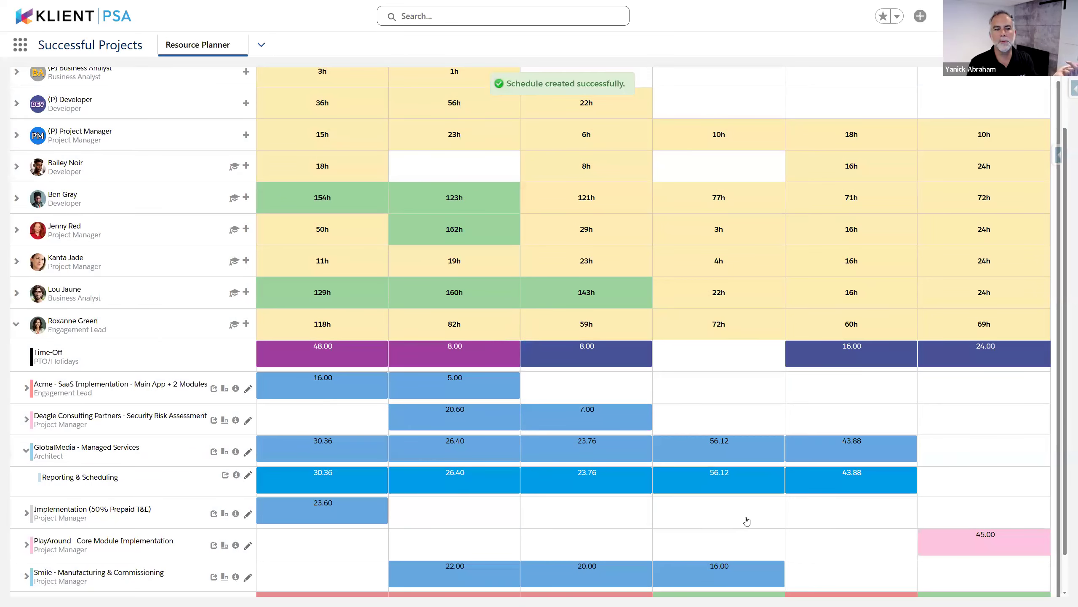
# Change the planner's time scale to Week View
pyautogui.moveTo(744, 477)
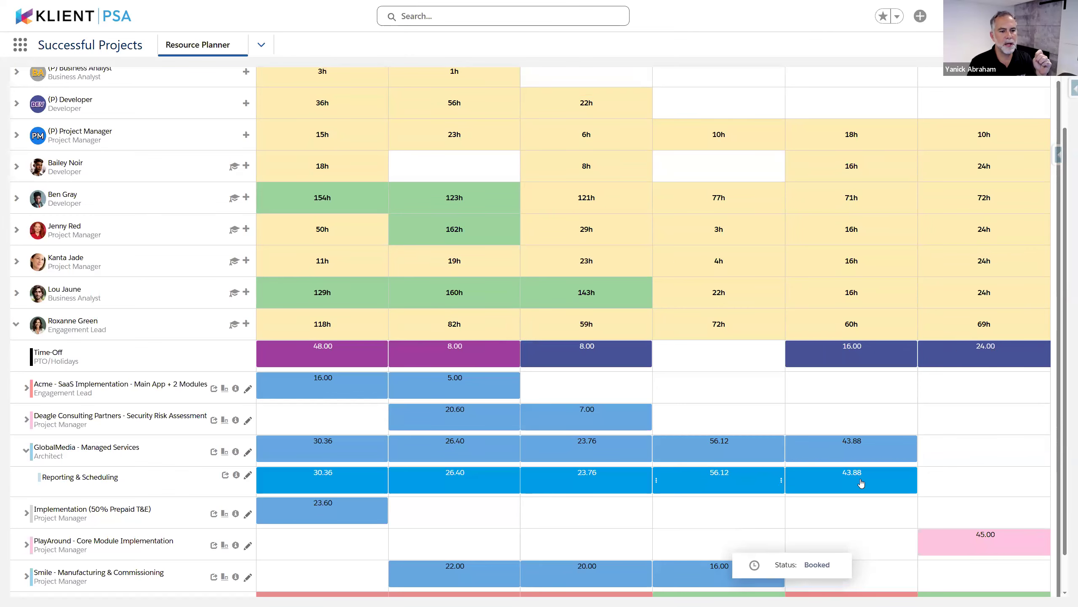
pyautogui.scroll(3, 191, 170)
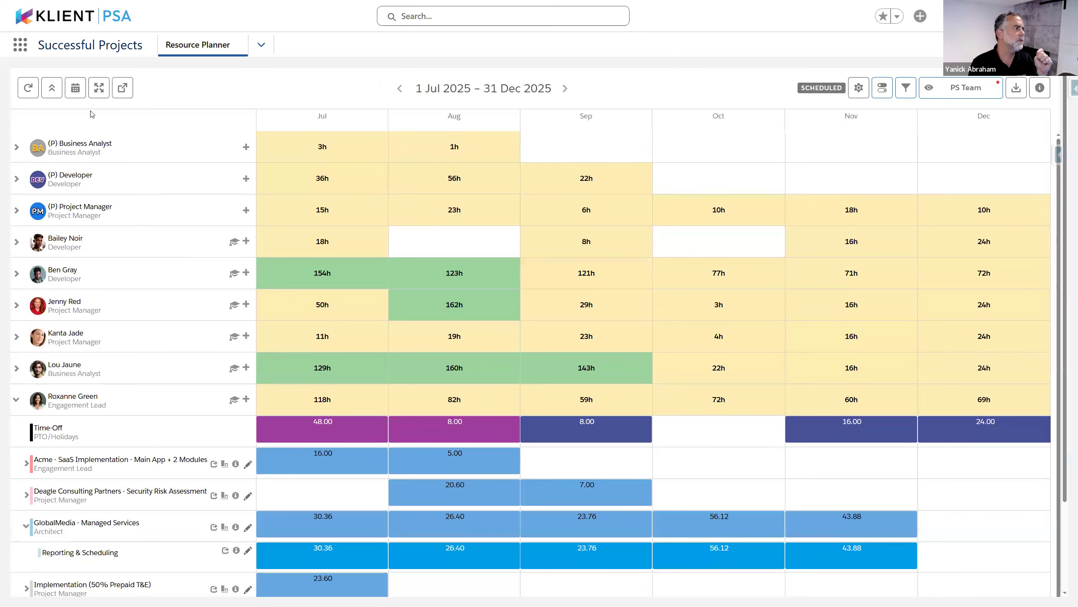
pyautogui.click(75, 87)
pyautogui.click(53, 160)
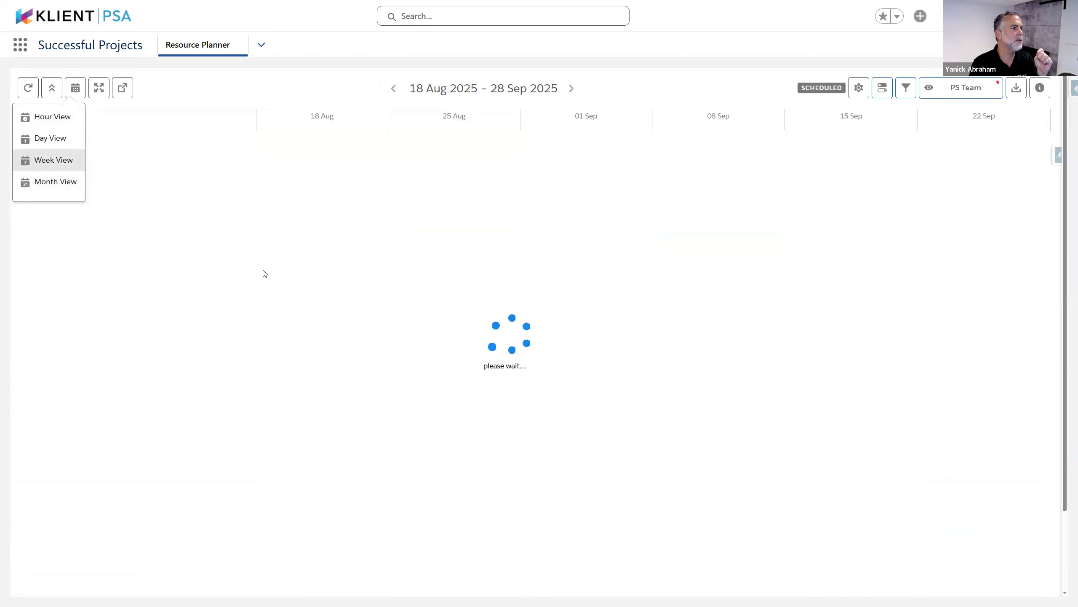
# Set the weekly planner's start date to 1 October 2025 in the date picker
pyautogui.click(483, 92)
pyautogui.click(532, 115)
pyautogui.click(532, 116)
pyautogui.click(455, 153)
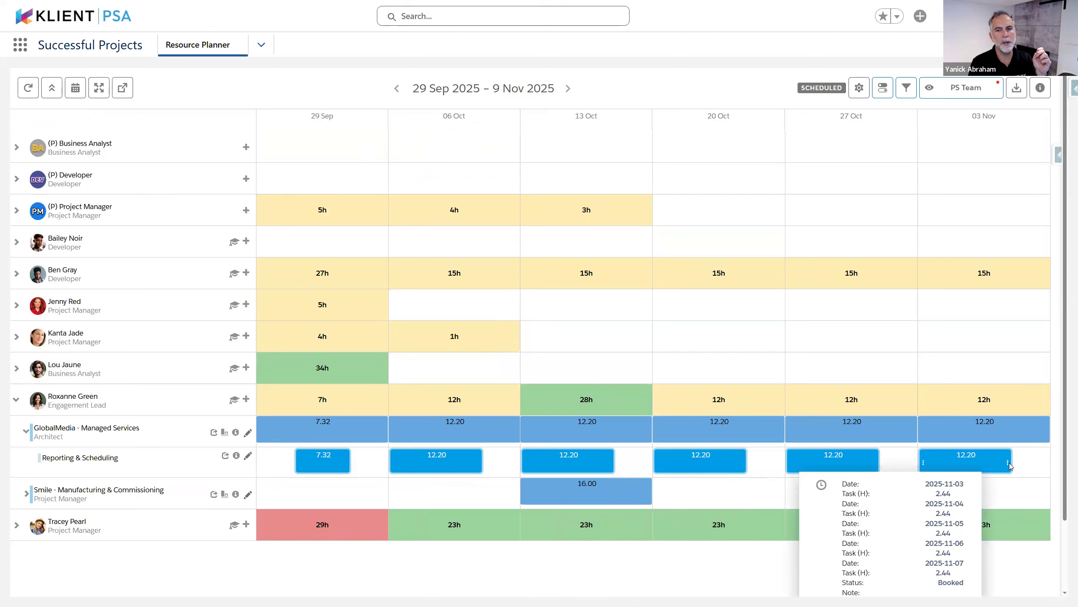
pyautogui.moveTo(1010, 463)
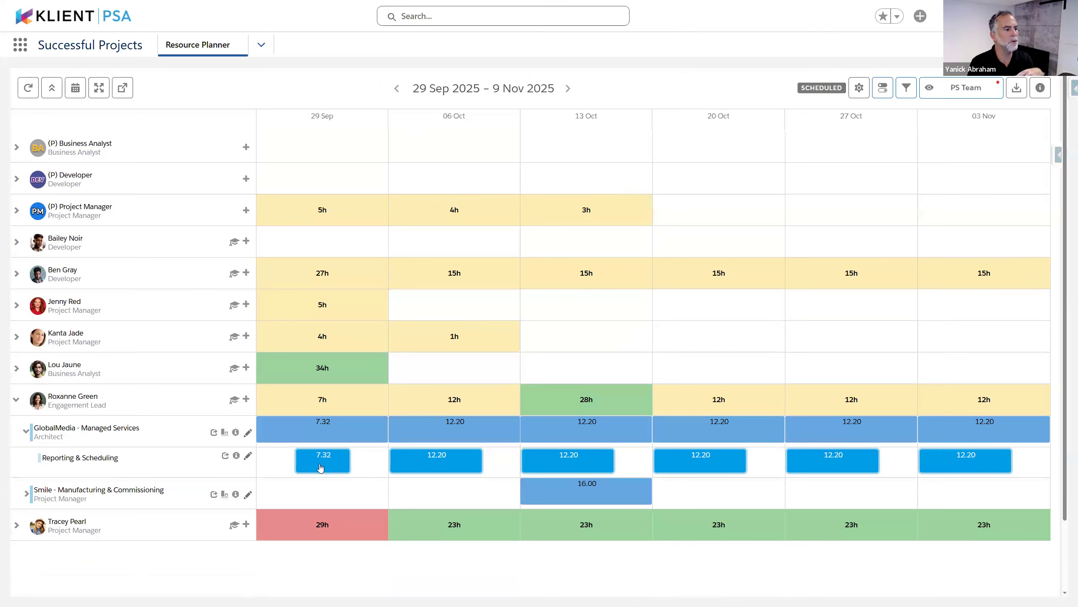
pyautogui.moveTo(321, 468)
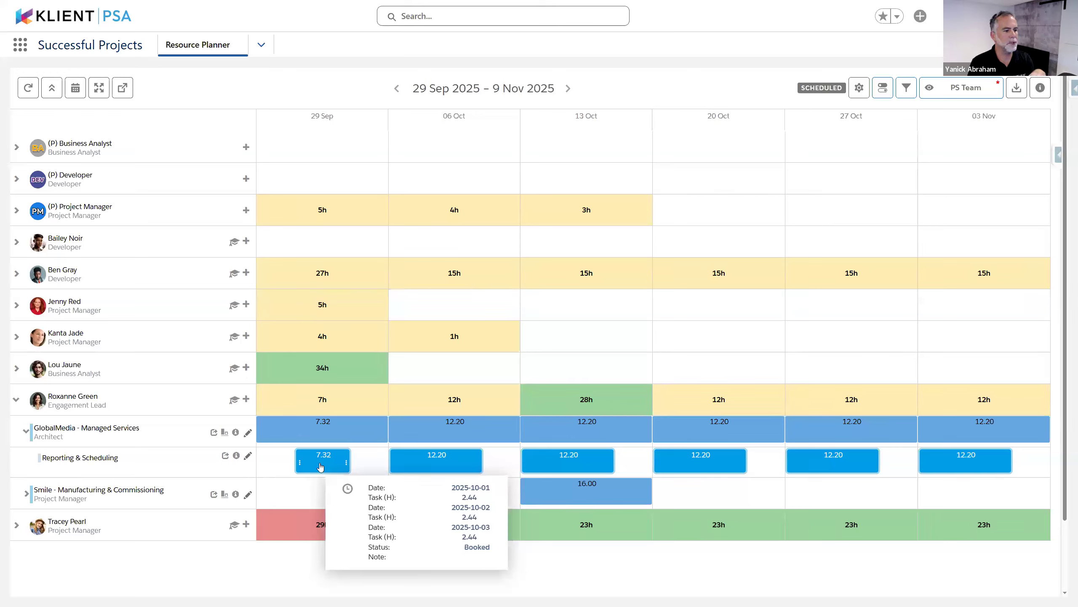
pyautogui.moveTo(573, 468)
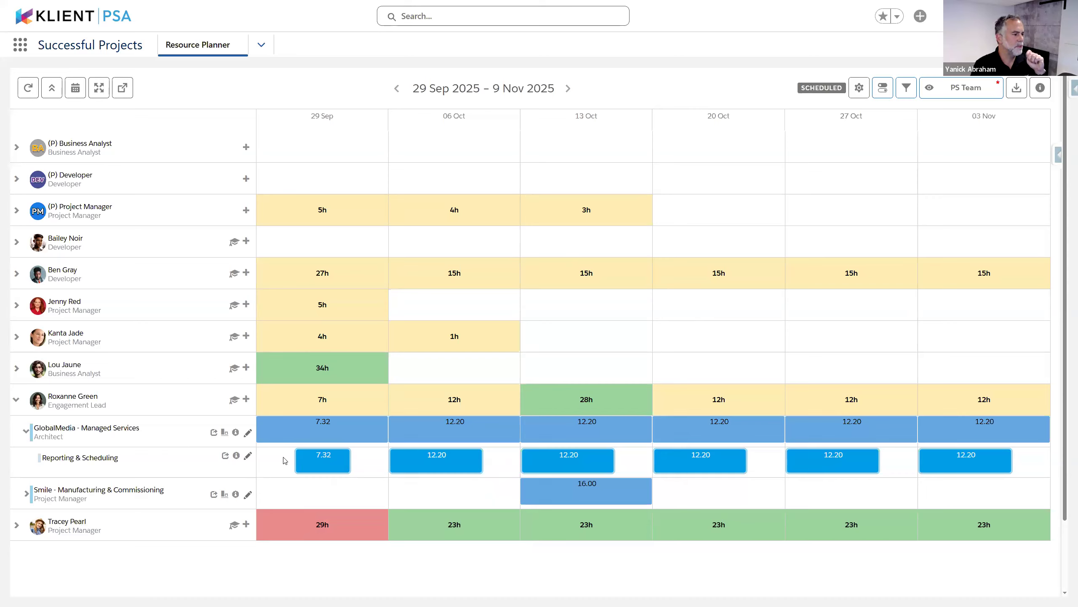
pyautogui.rightClick(442, 462)
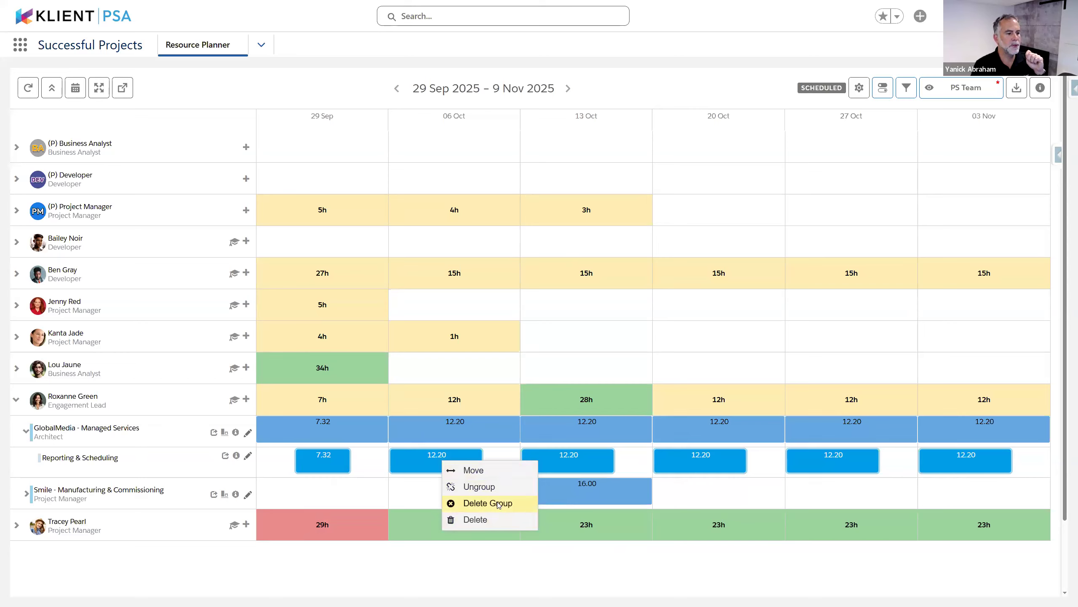
pyautogui.click(527, 506)
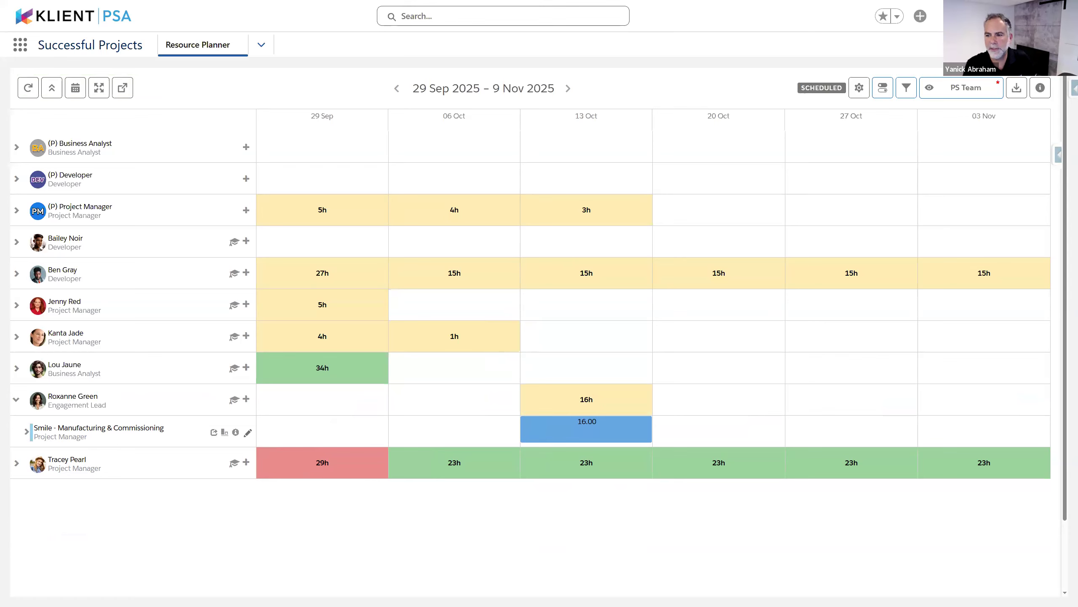
pyautogui.click(16, 399)
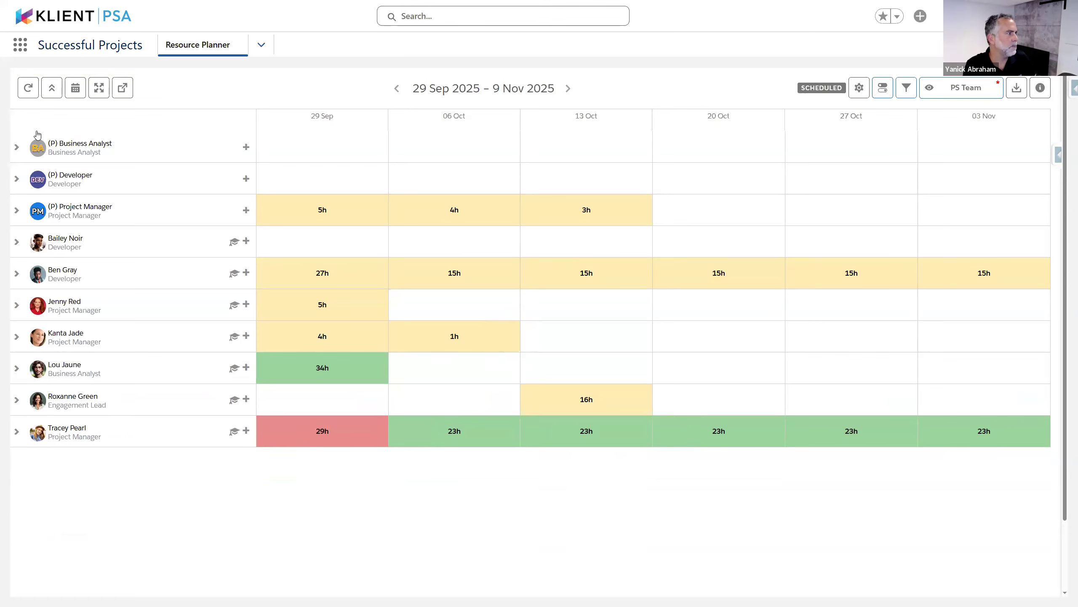
pyautogui.click(77, 94)
pyautogui.click(55, 181)
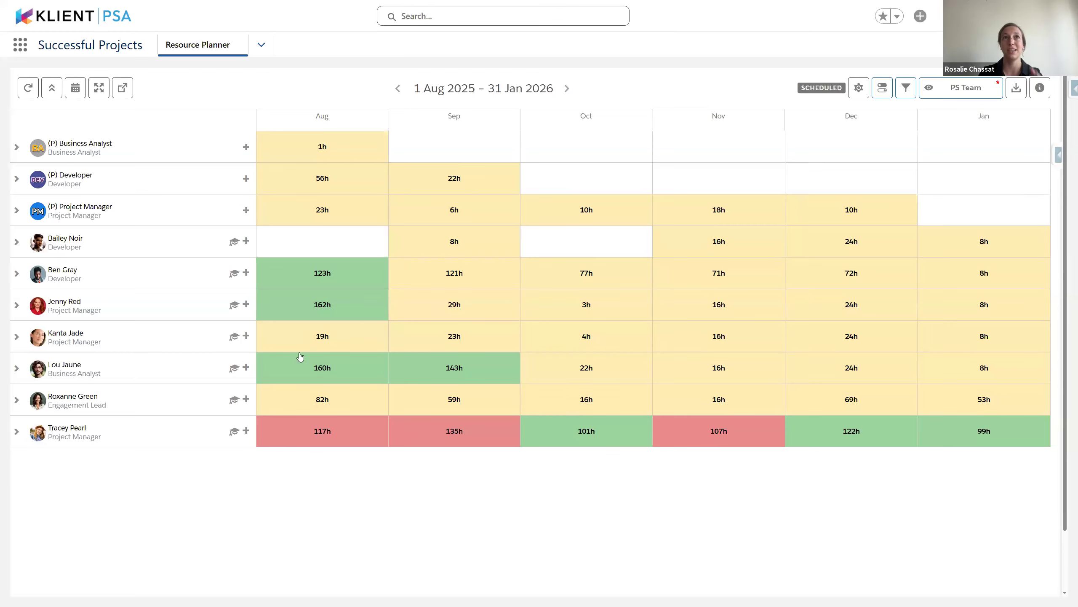
pyautogui.click(16, 400)
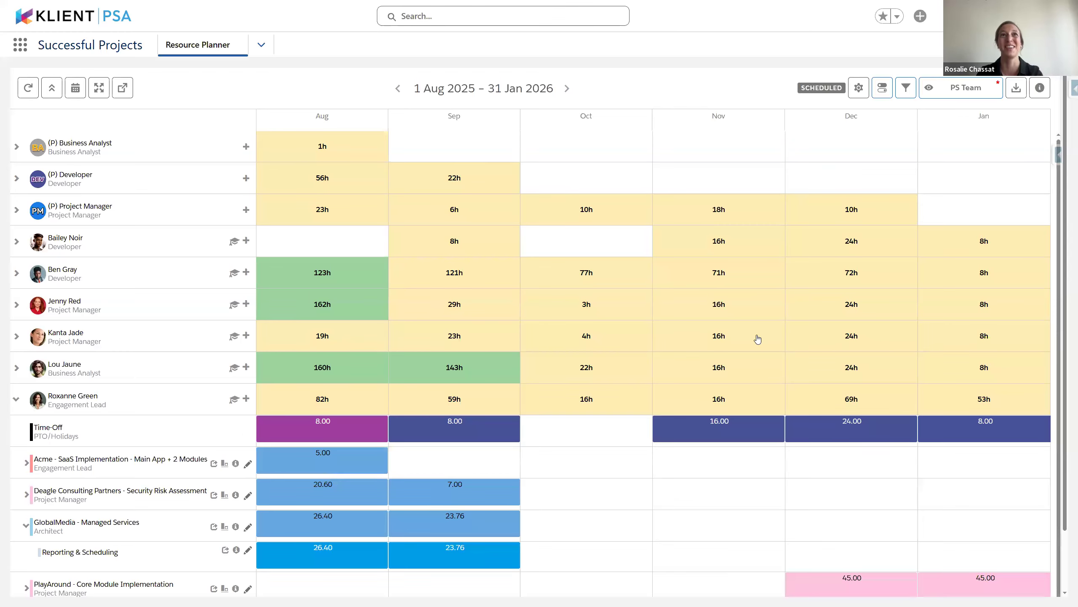
pyautogui.scroll(-1, 764, 332)
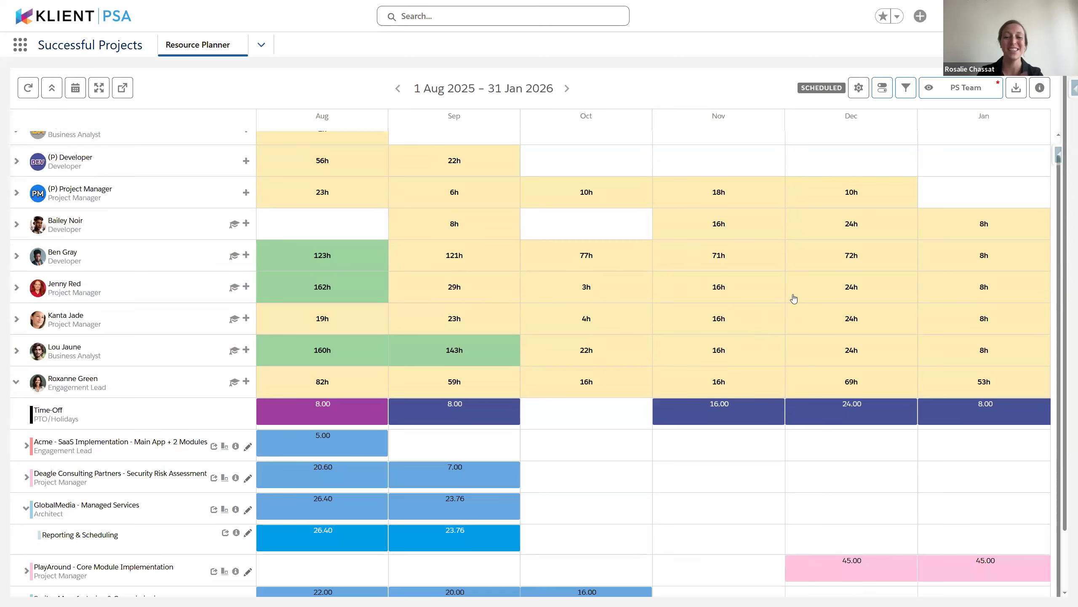
pyautogui.hotkey('ctrl', '+')
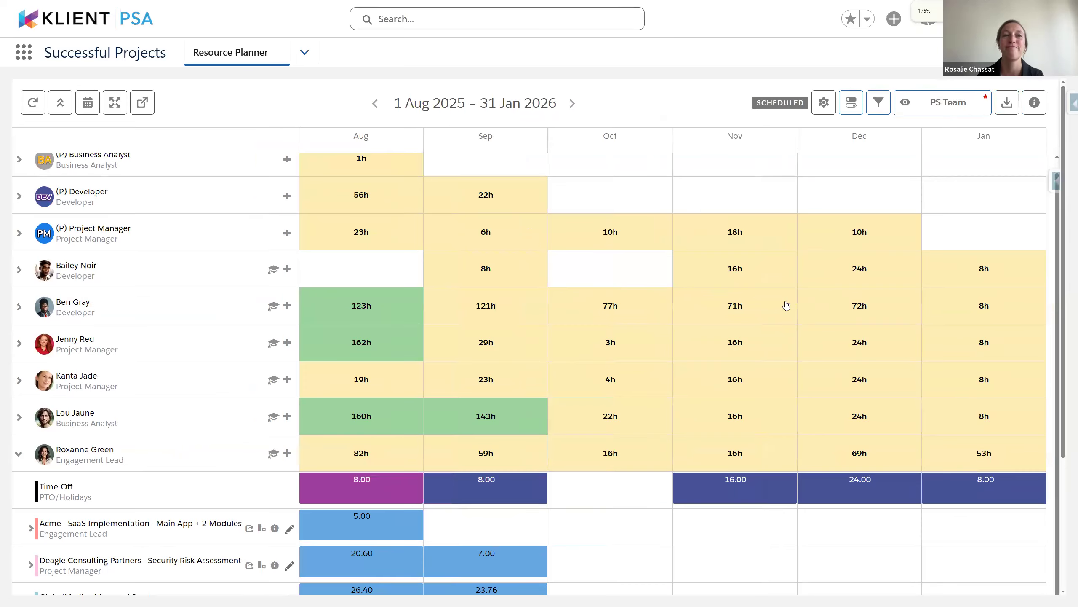
pyautogui.scroll(-1, 695, 316)
pyautogui.scroll(-4, 696, 316)
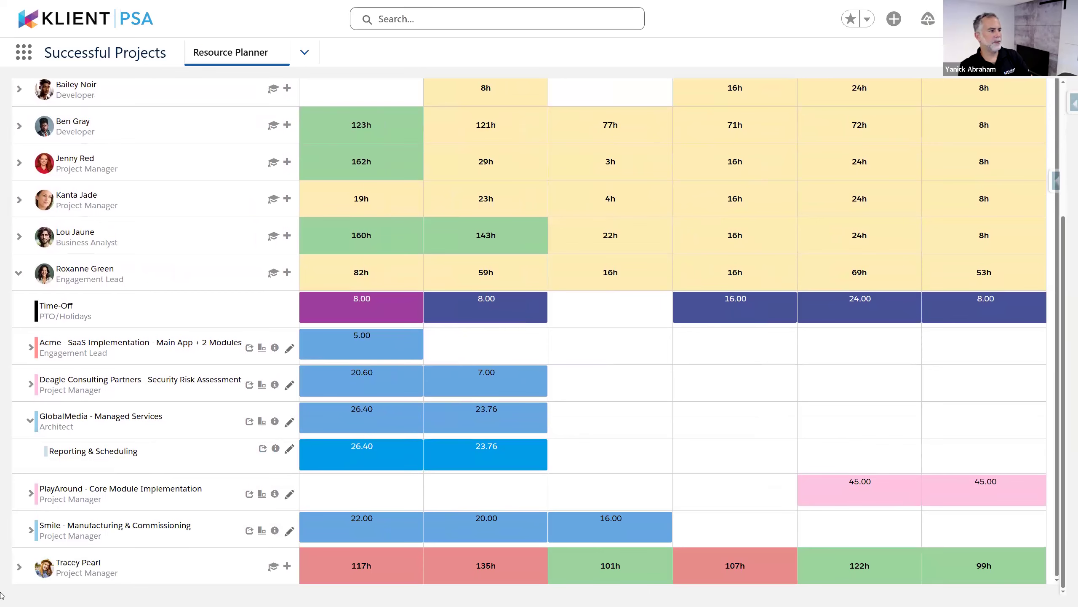
# Collapse the GlobalMedia task row and review PlayAround - Core Module Implementation at 45.00 hours
pyautogui.click(30, 423)
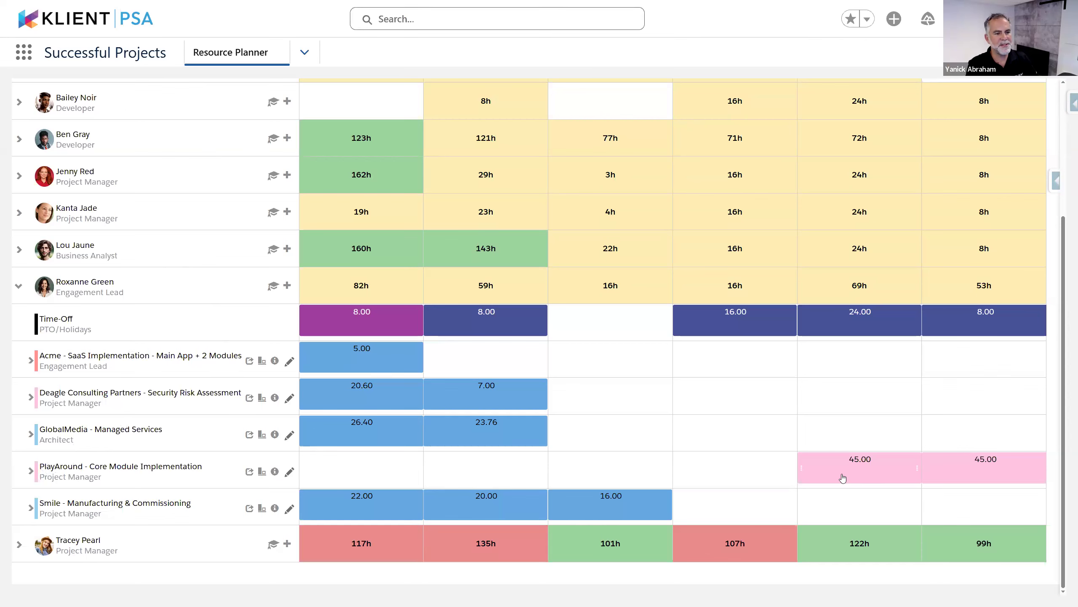
pyautogui.scroll(5, 918, 474)
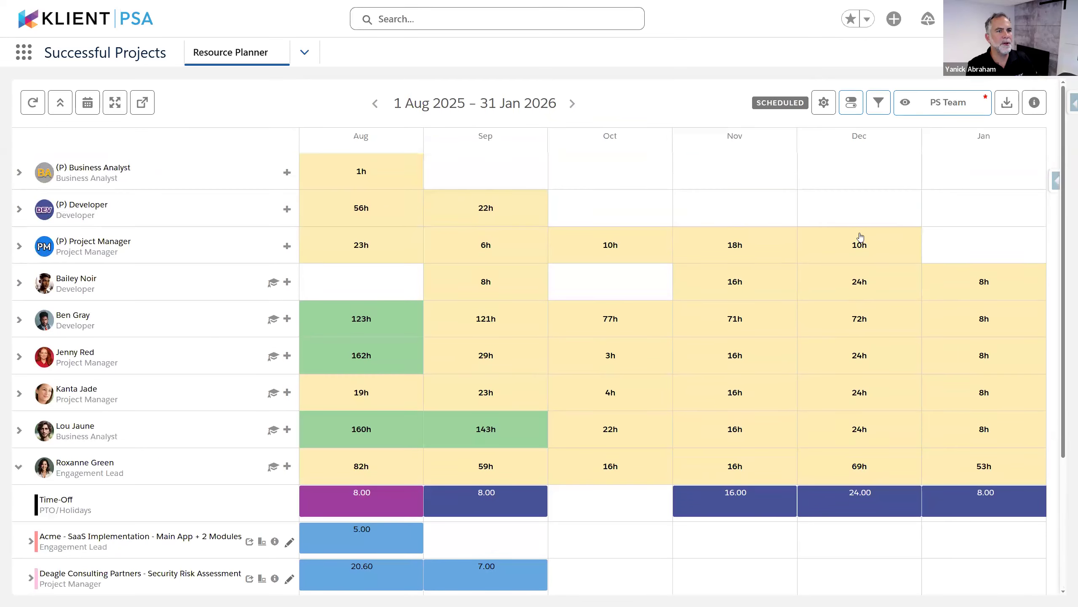
pyautogui.scroll(-3, 928, 157)
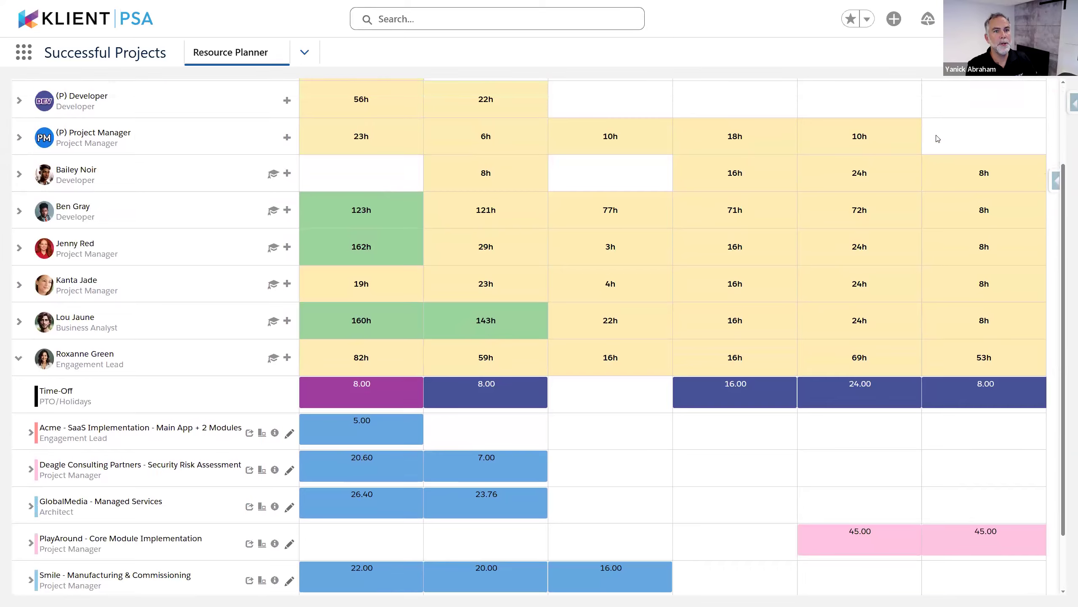
pyautogui.scroll(3, 936, 153)
pyautogui.scroll(-5, 934, 166)
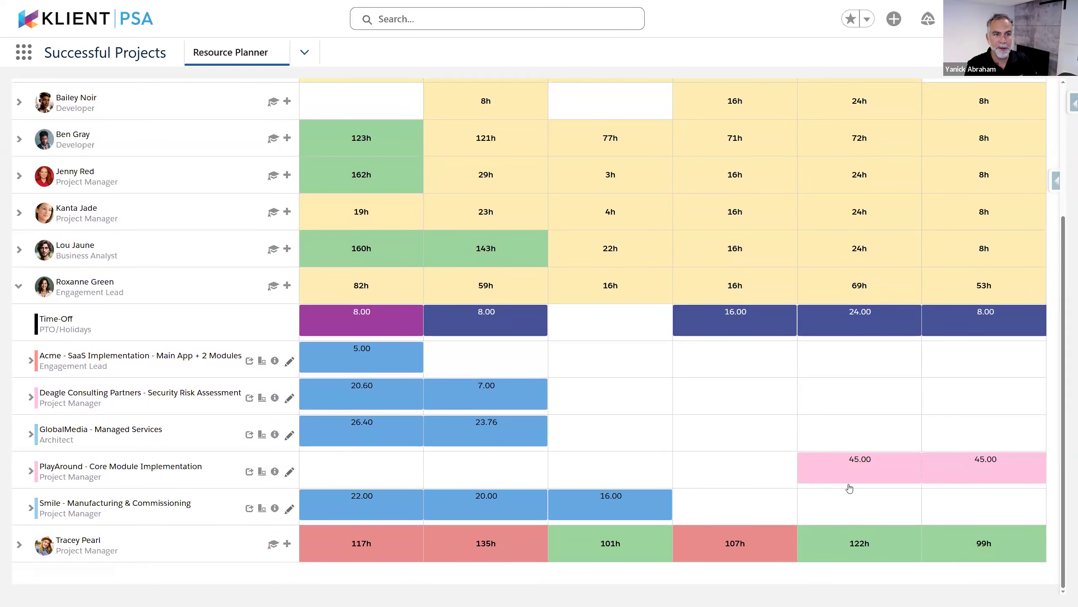
pyautogui.scroll(1, 851, 489)
pyautogui.scroll(3, 850, 488)
pyautogui.scroll(-4, 851, 488)
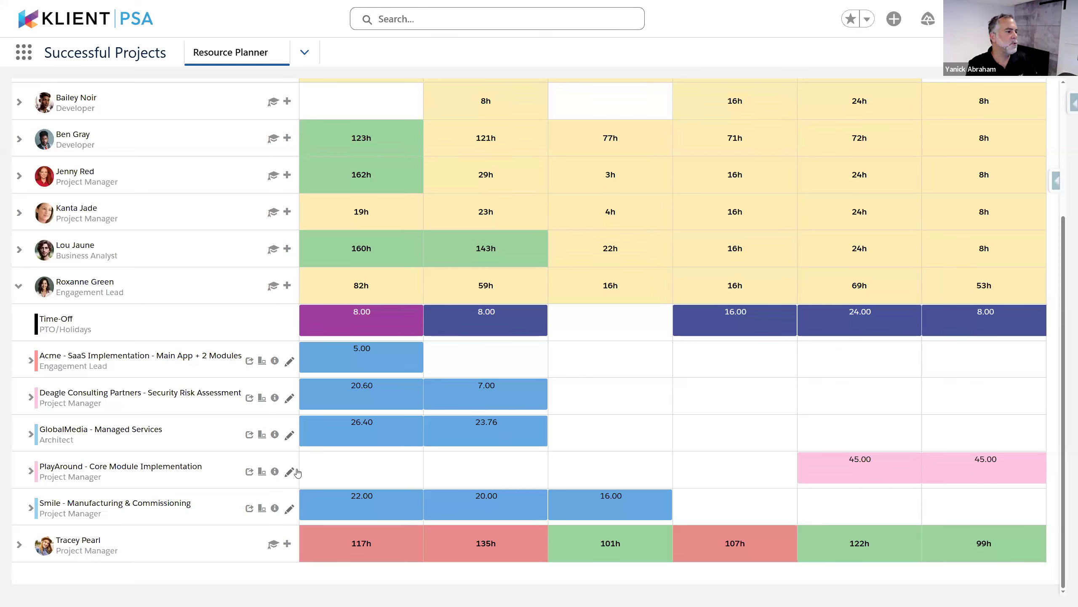
# Compare candidates' weekly availability for the 90-hour Project Manager request on PlayAround
pyautogui.click(262, 472)
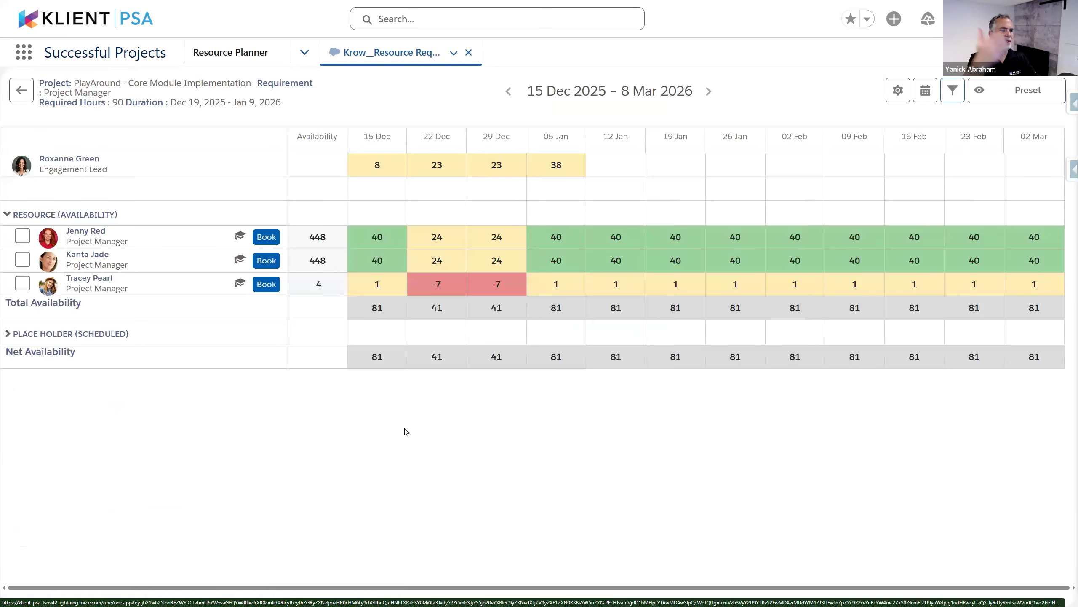
pyautogui.hotkey('ctrl', '+')
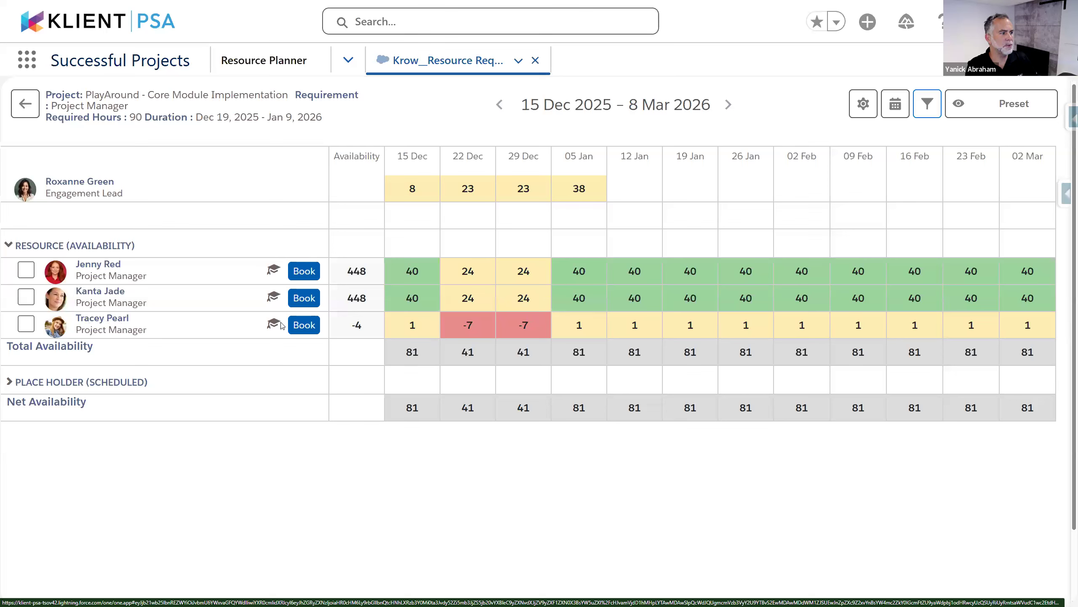
pyautogui.click(863, 105)
pyautogui.click(847, 169)
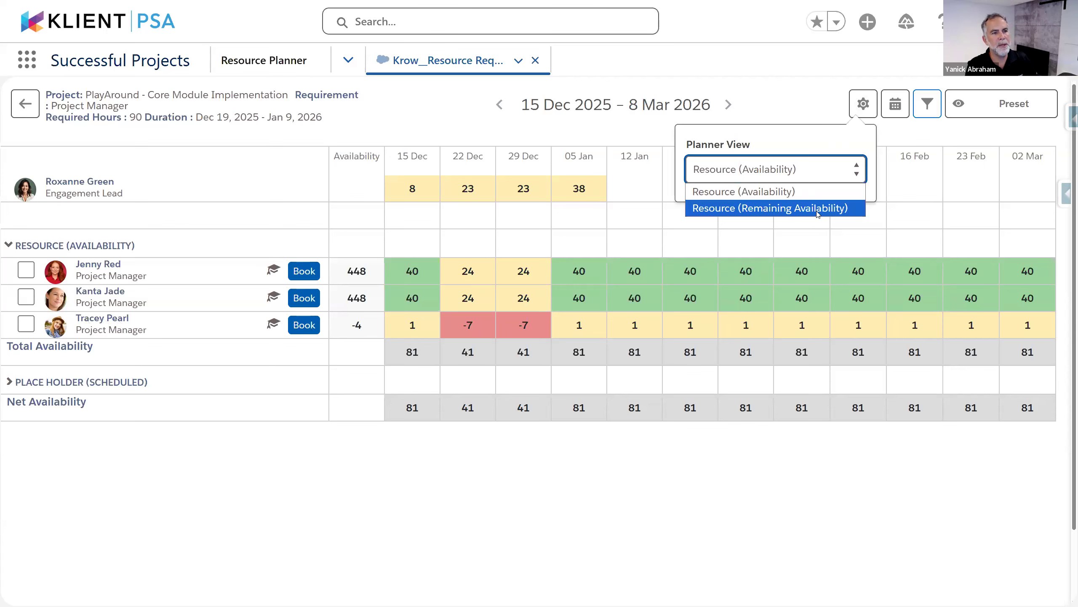
# Show the candidates' Resource (Remaining Availability) values, then go back to the Resource Planner
pyautogui.click(818, 209)
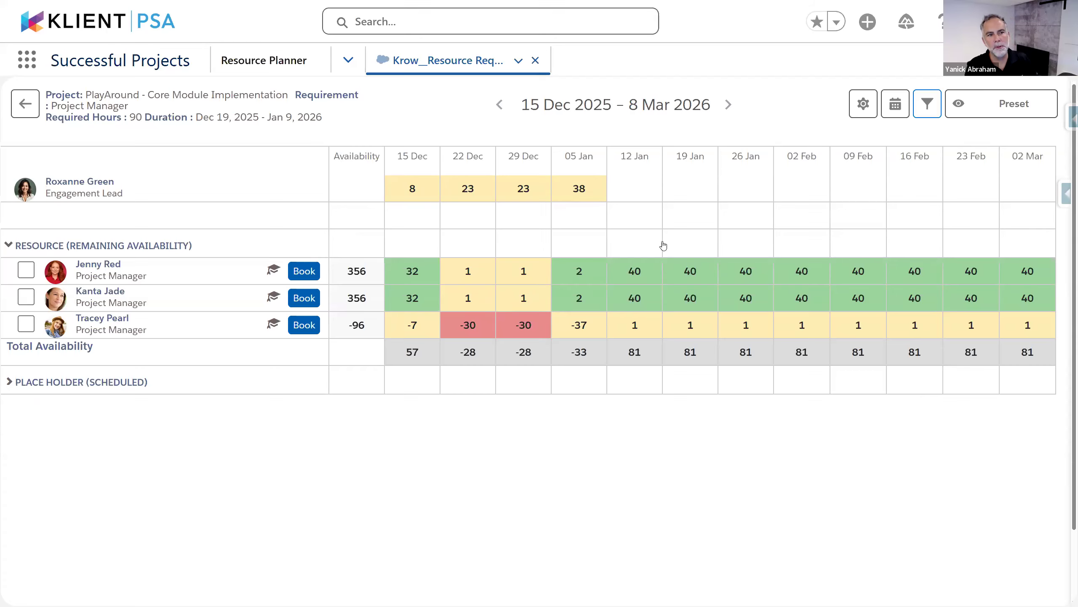
pyautogui.click(29, 111)
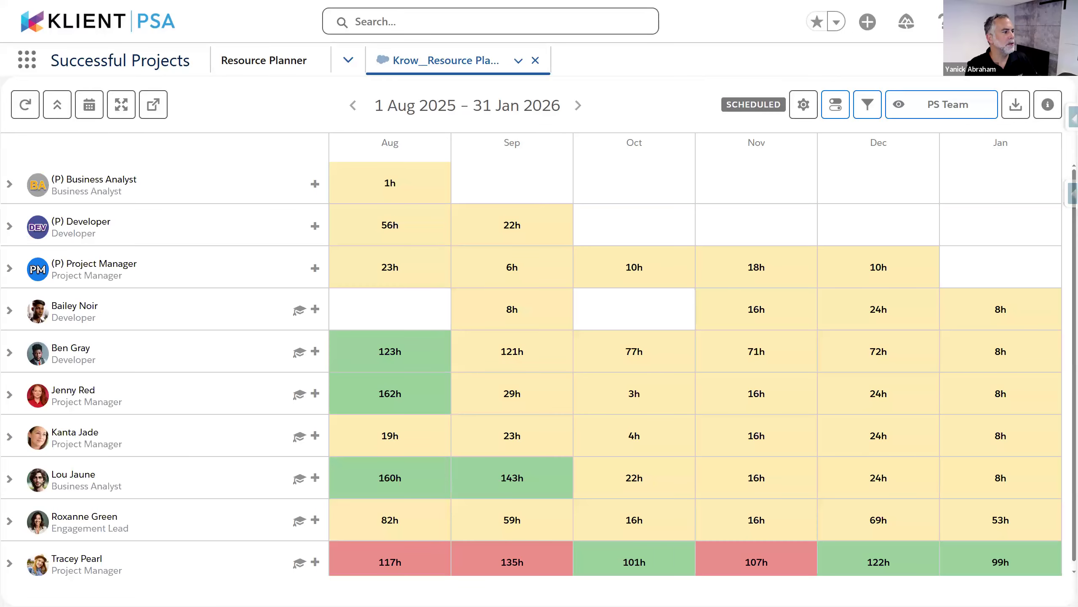
pyautogui.click(9, 394)
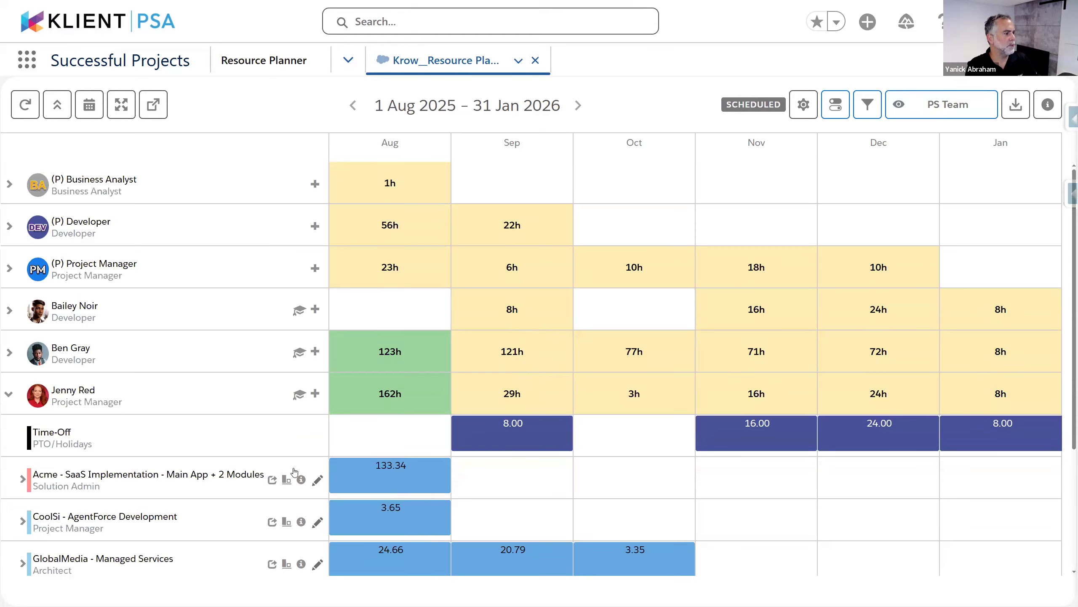
pyautogui.scroll(-1, 292, 472)
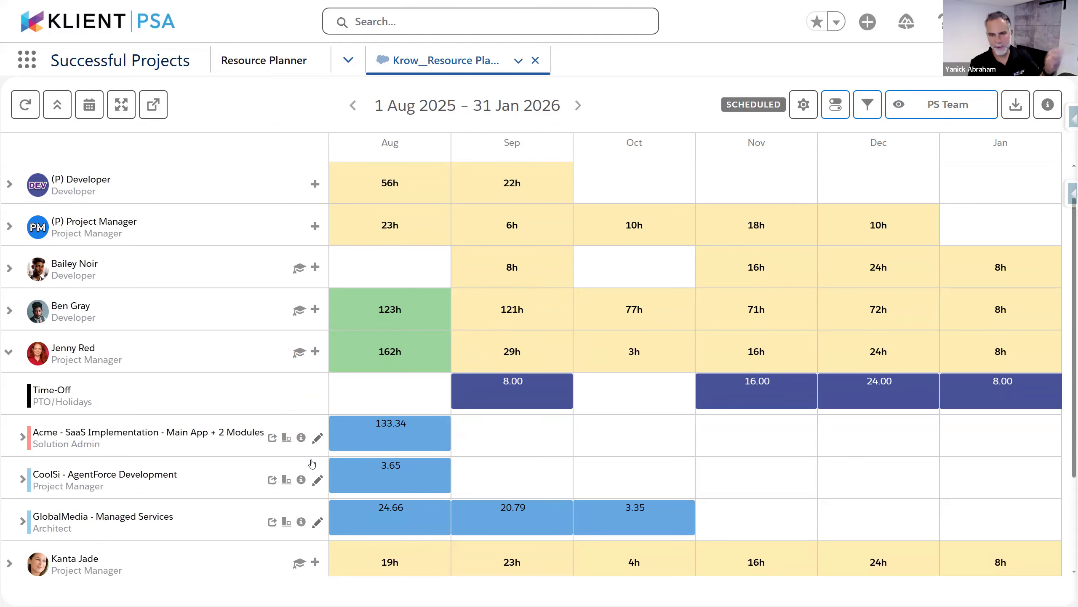
pyautogui.click(10, 353)
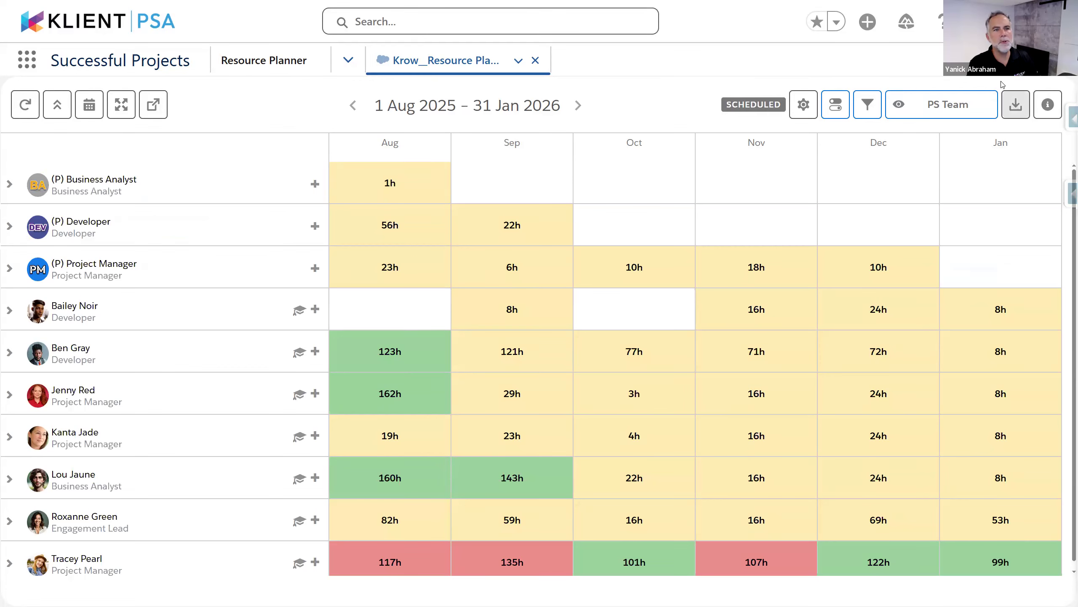
# Filter the planner's Project Assignment Status to Soft Booked and Pipeline
pyautogui.click(858, 106)
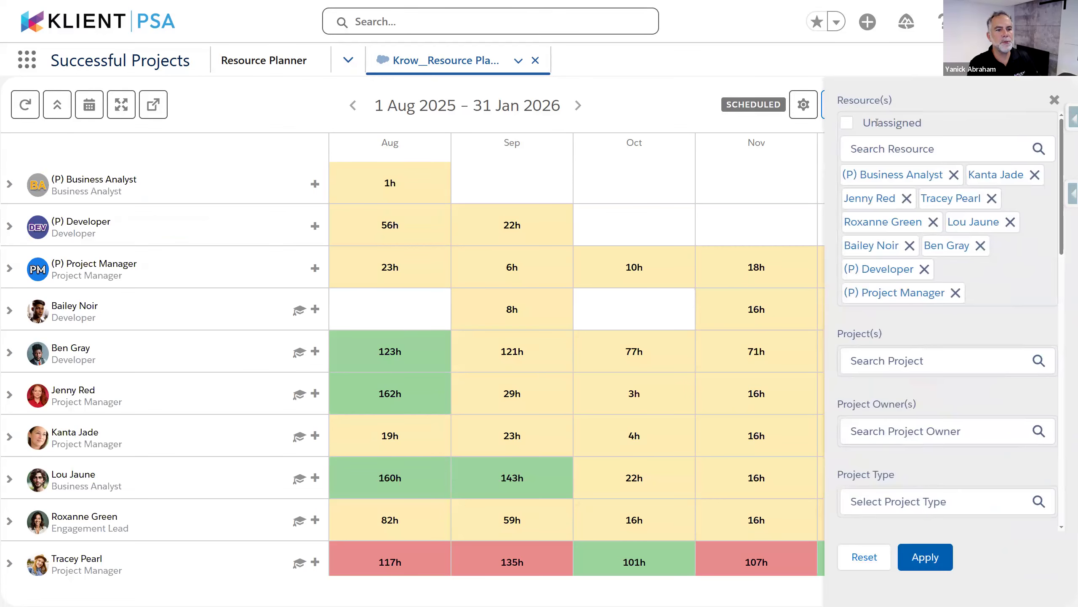
pyautogui.hotkey('ctrl', '-')
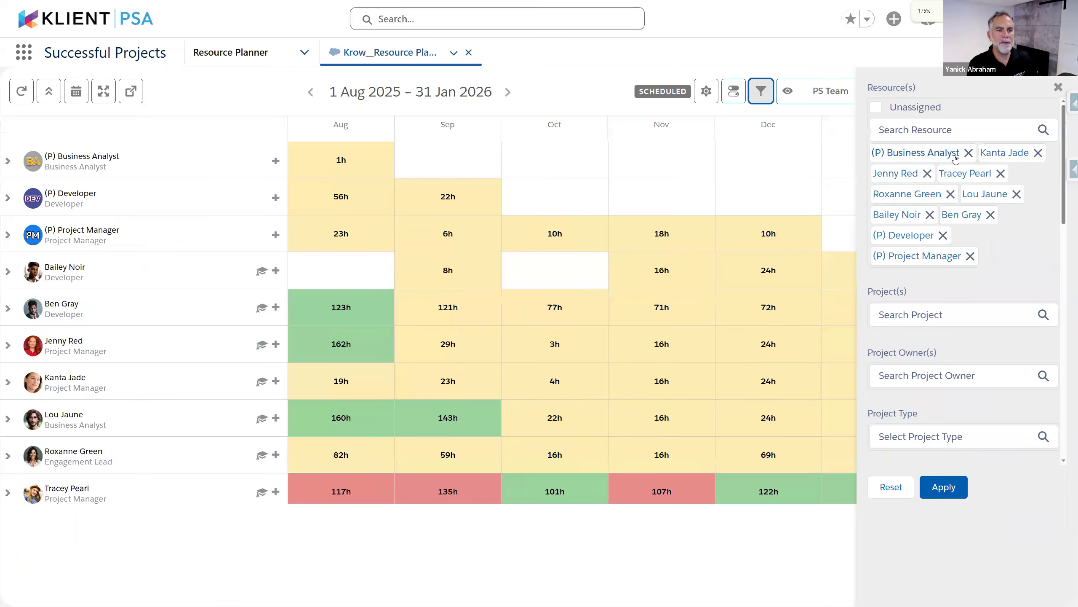
pyautogui.scroll(-3, 958, 272)
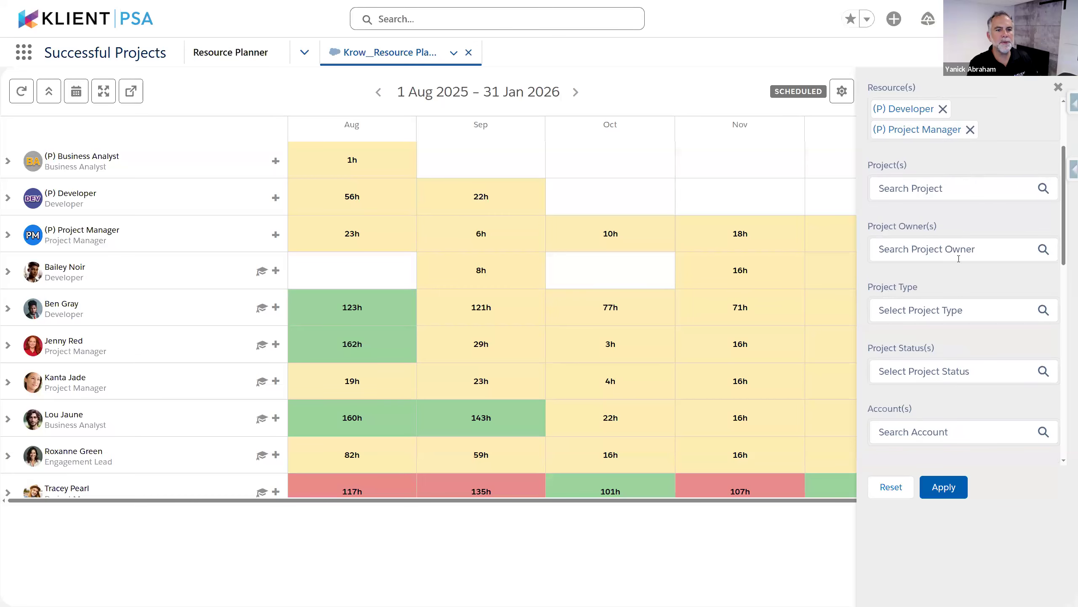
pyautogui.scroll(-7, 898, 308)
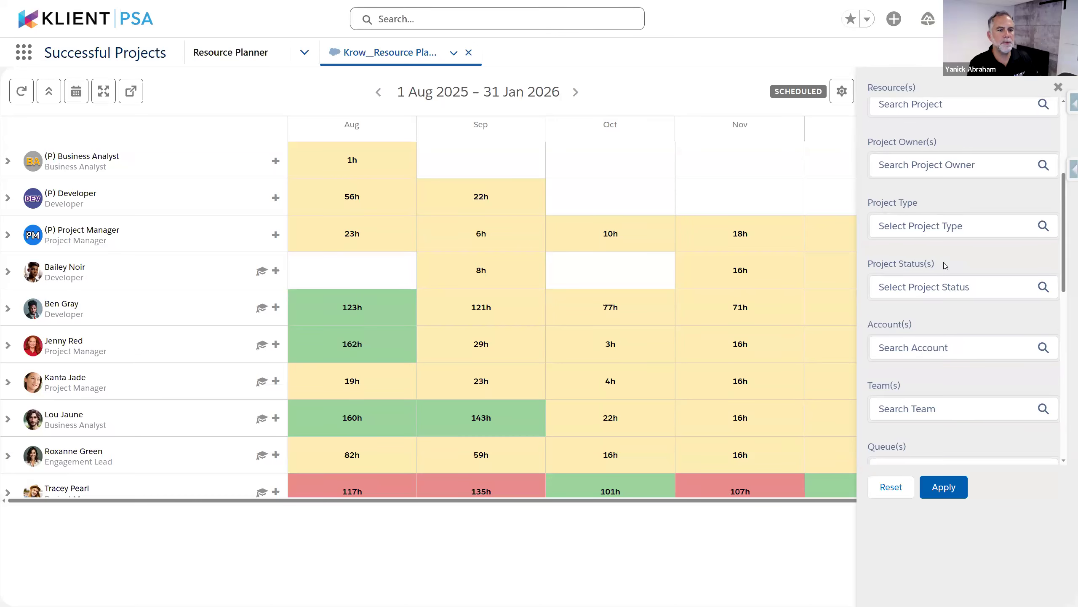
pyautogui.scroll(-5, 950, 288)
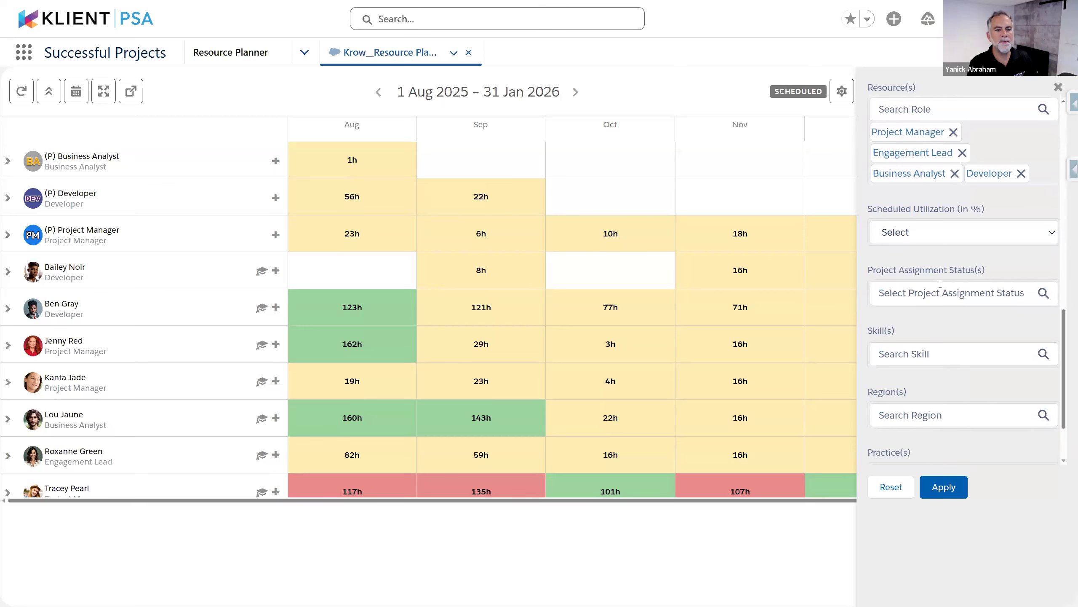
pyautogui.scroll(-3, 927, 337)
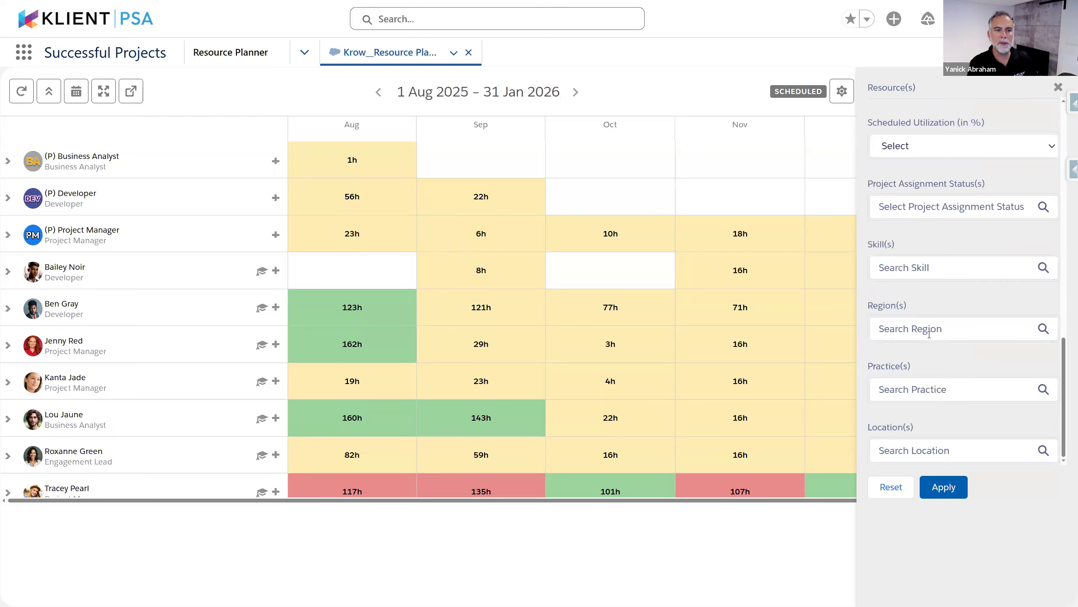
pyautogui.scroll(3, 934, 298)
pyautogui.click(937, 287)
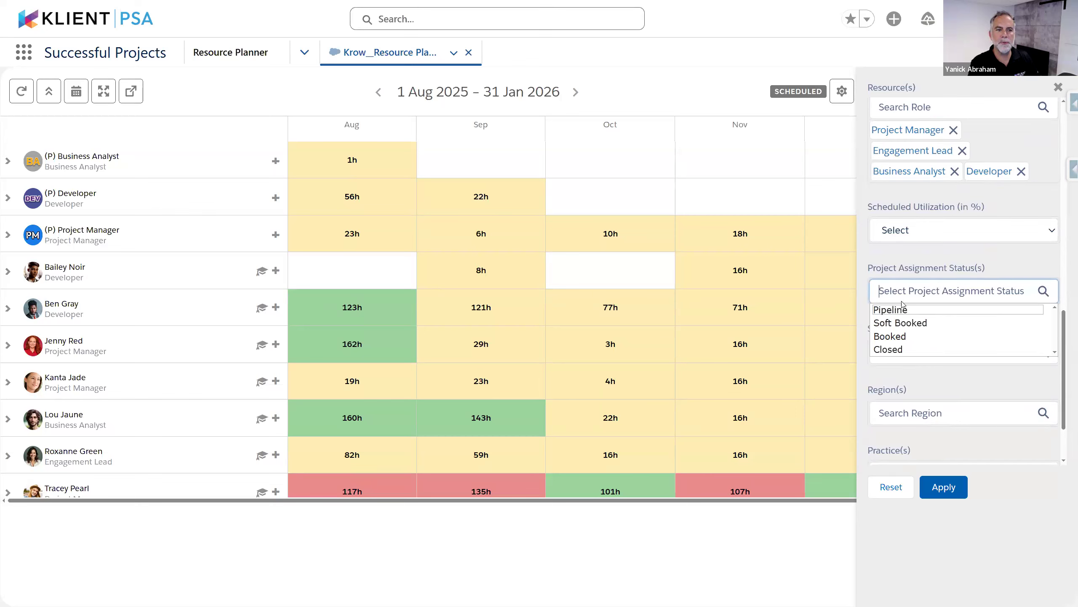
pyautogui.click(962, 257)
pyautogui.click(953, 288)
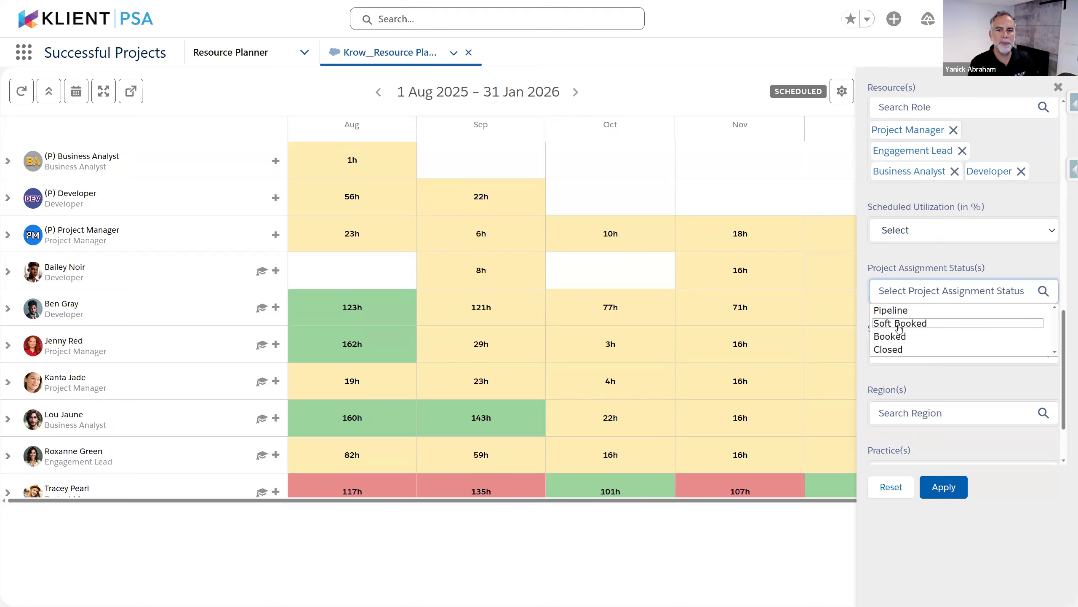
pyautogui.click(899, 326)
pyautogui.click(923, 329)
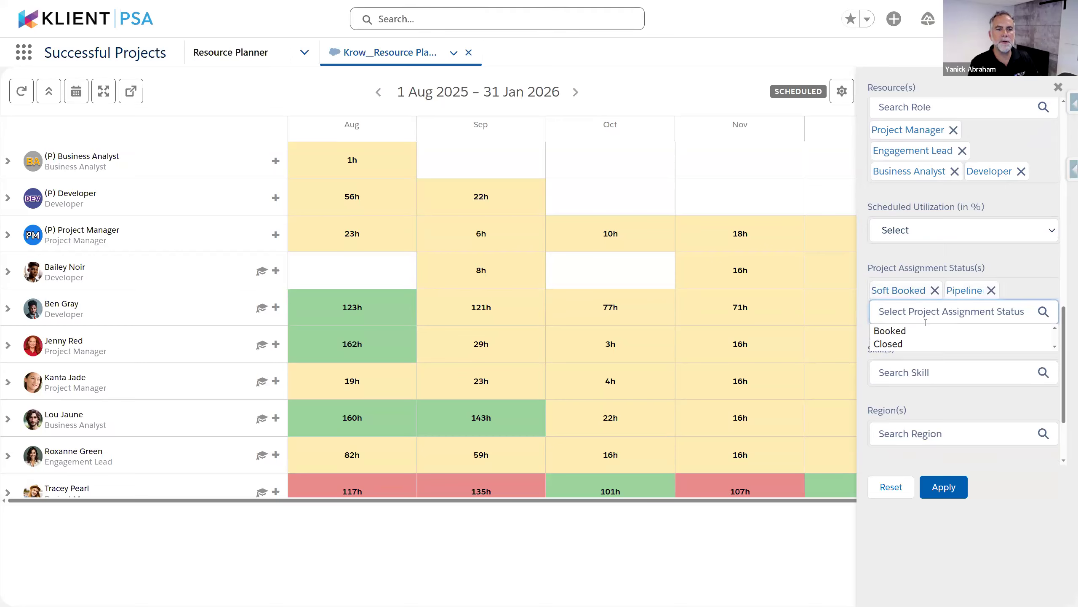
# Set the Project Status filter to Pipeline and In Progress
pyautogui.scroll(6, 947, 310)
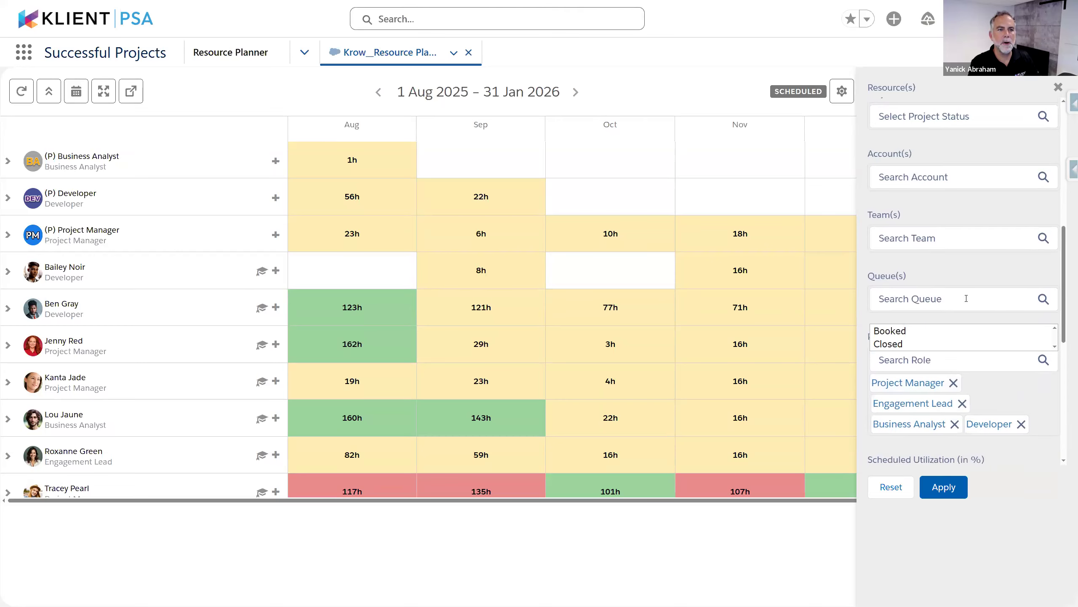
pyautogui.scroll(4, 967, 298)
pyautogui.click(938, 281)
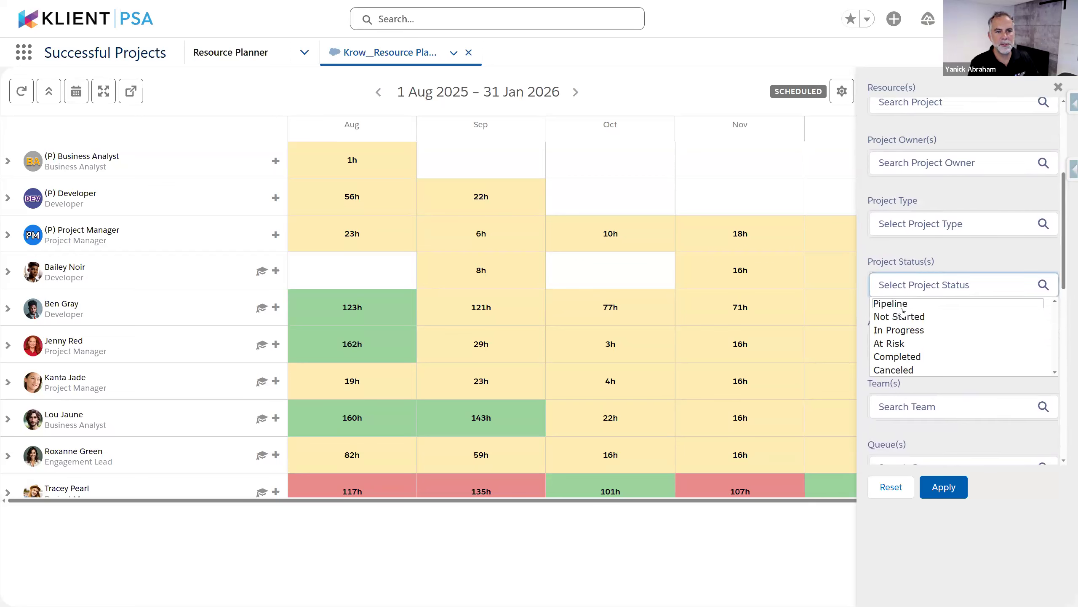
pyautogui.click(909, 305)
pyautogui.click(899, 338)
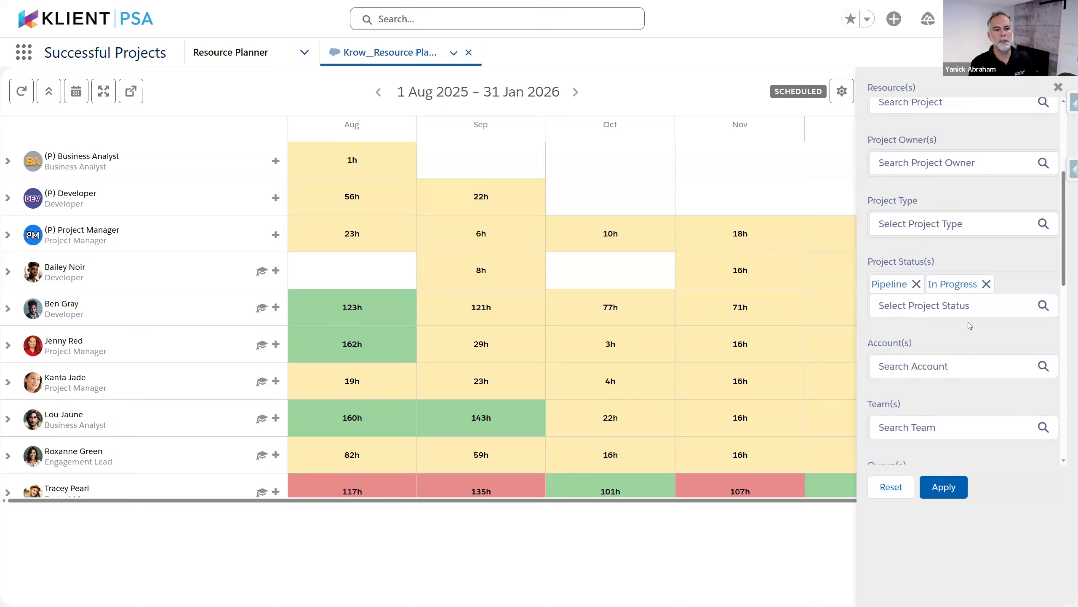
pyautogui.click(926, 314)
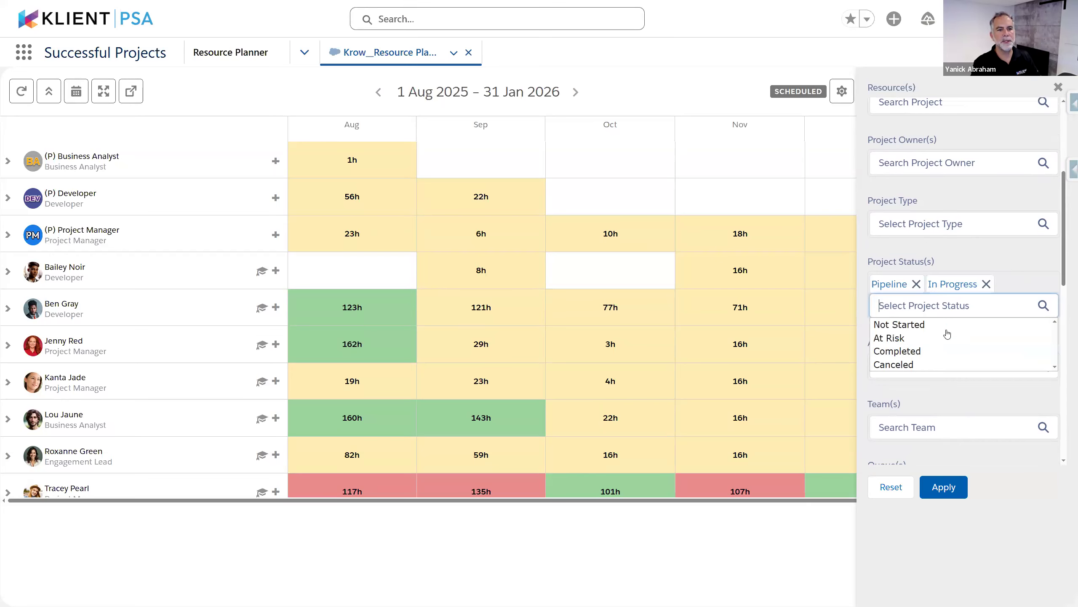
pyautogui.click(1023, 484)
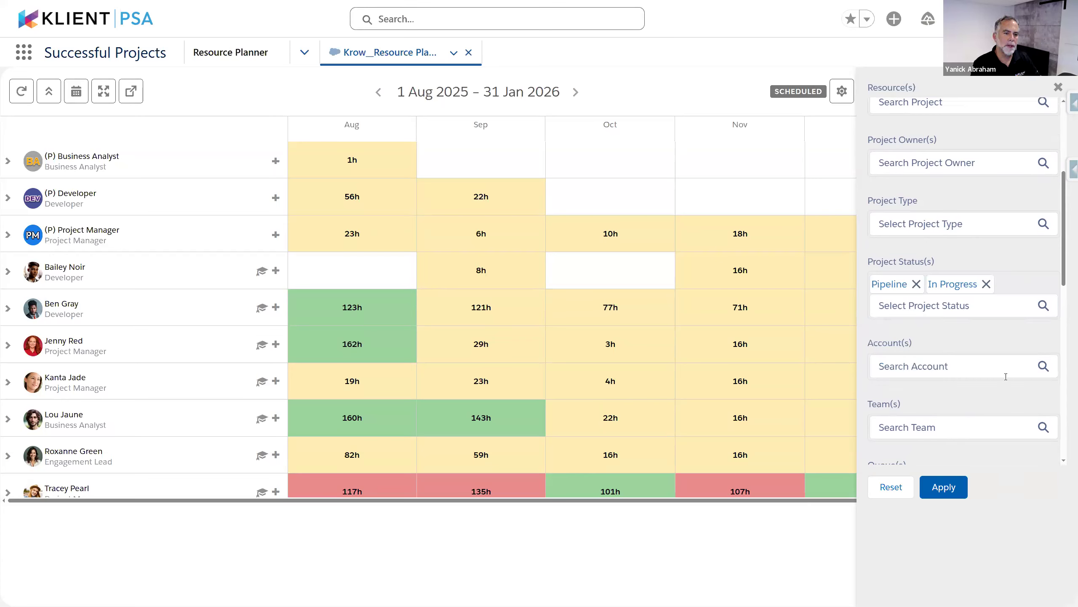
# Start an Account filter search with 'ac'
pyautogui.scroll(-4, 948, 360)
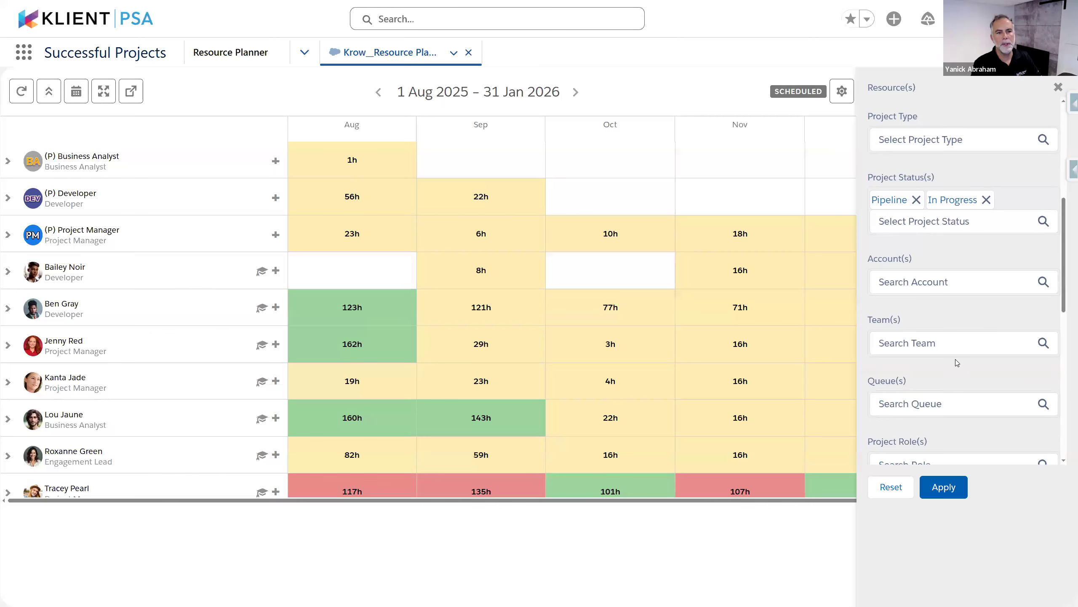
pyautogui.click(903, 192)
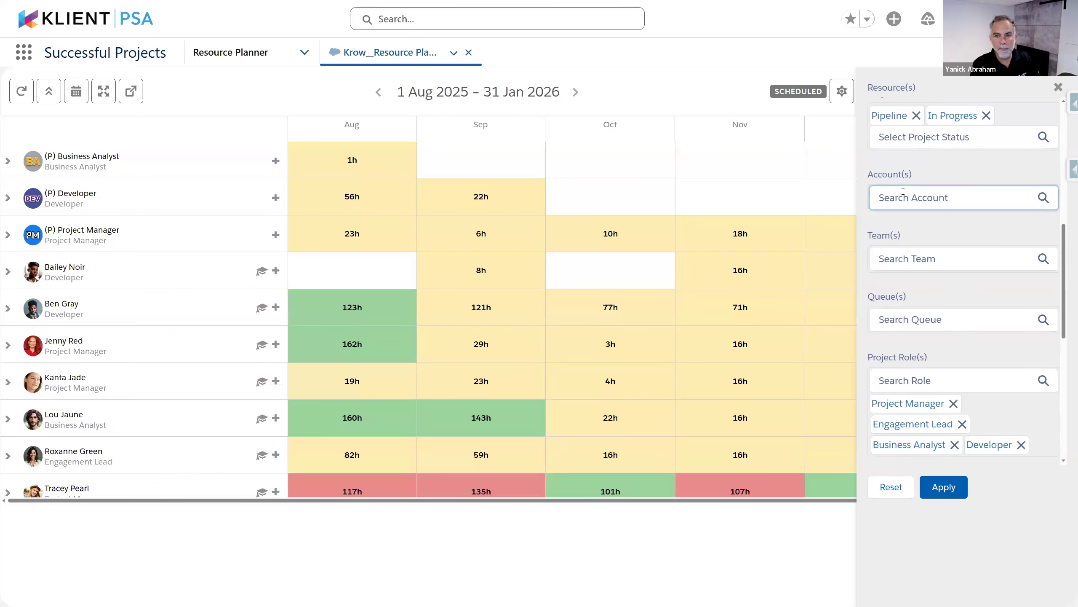
pyautogui.write('ac')
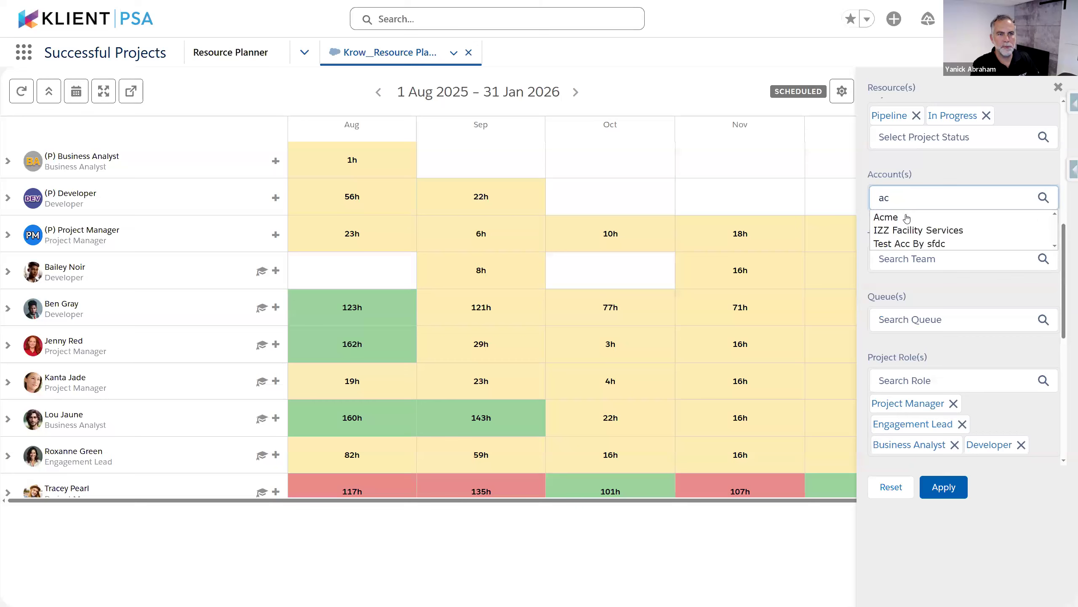
pyautogui.click(929, 176)
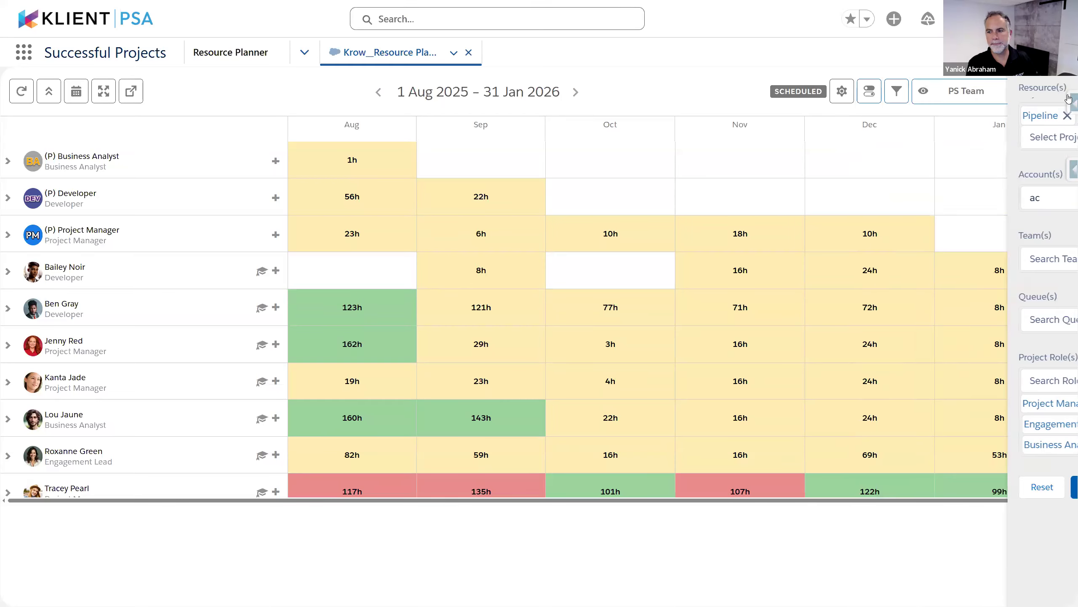
# Close the filters, reload the planner, and open Acme - SaaS Implementation from a resource's assignments
pyautogui.click(1058, 88)
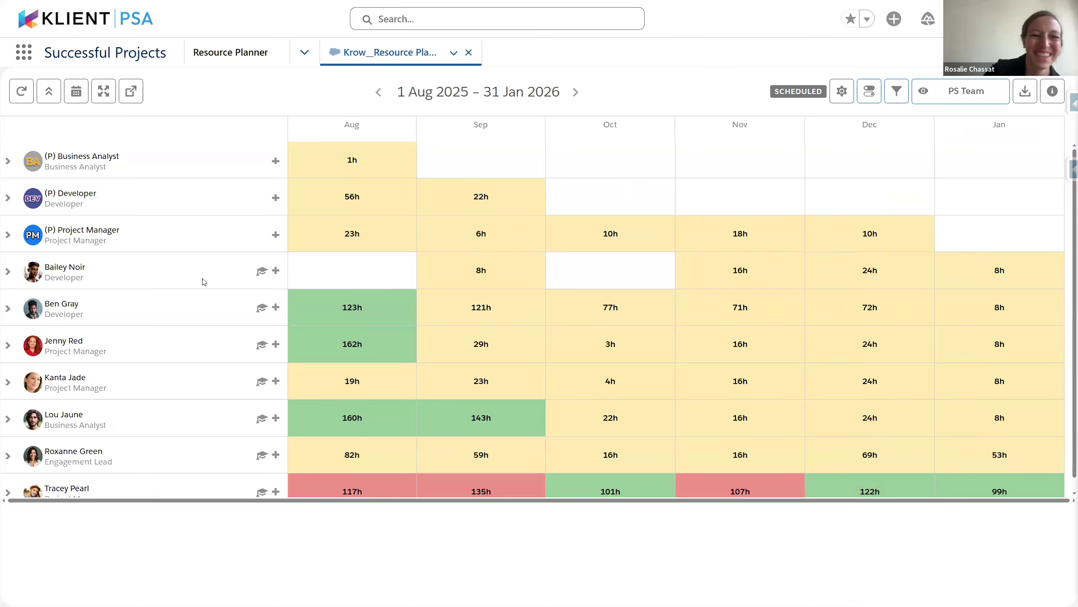
pyautogui.press('F5')
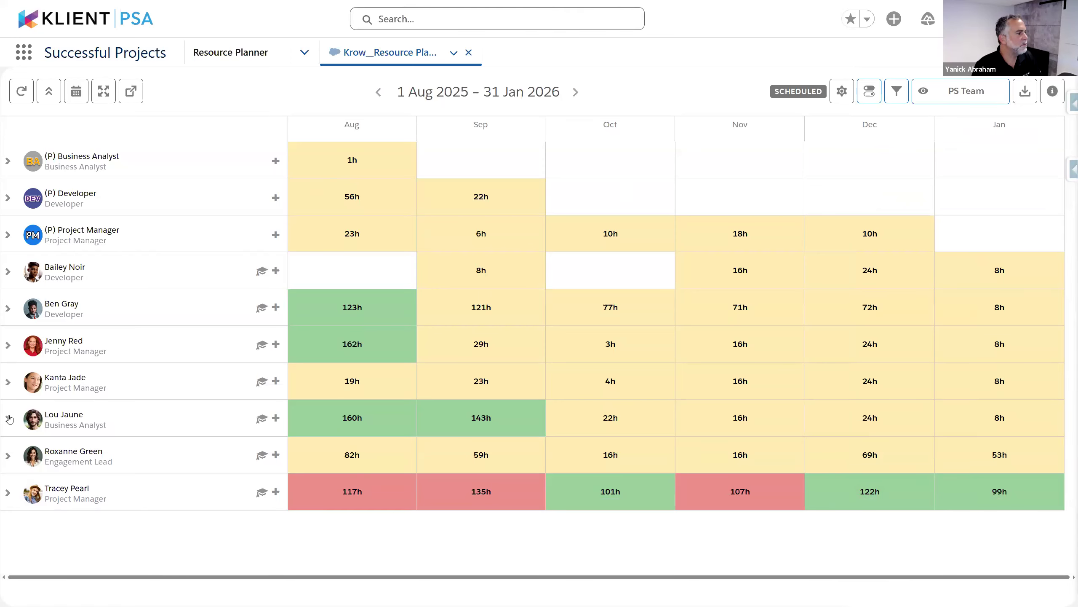
pyautogui.click(8, 455)
pyautogui.scroll(-2, 211, 447)
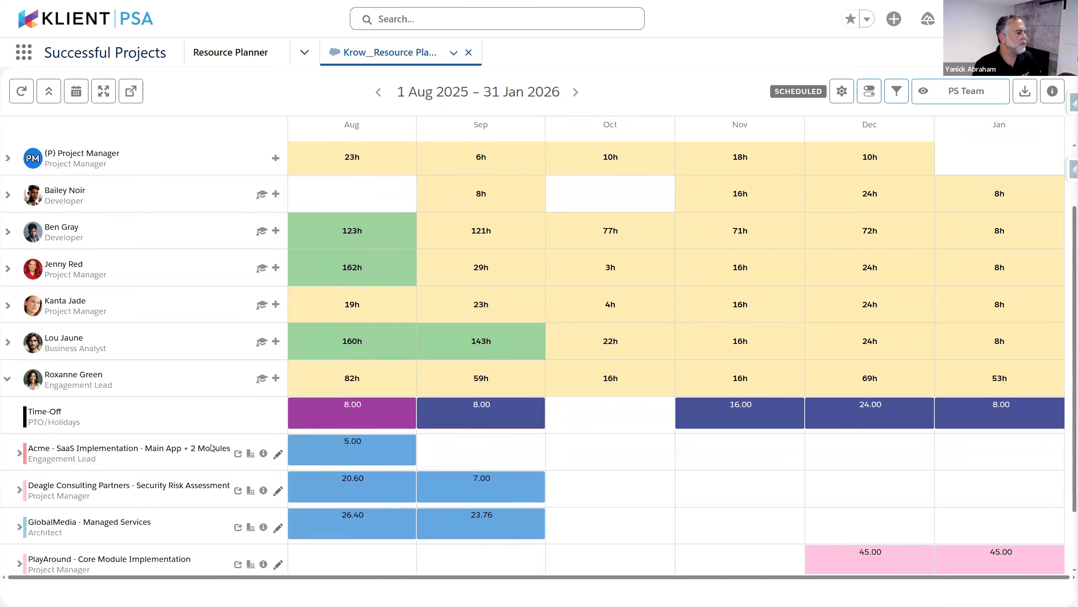
pyautogui.scroll(-1, 211, 448)
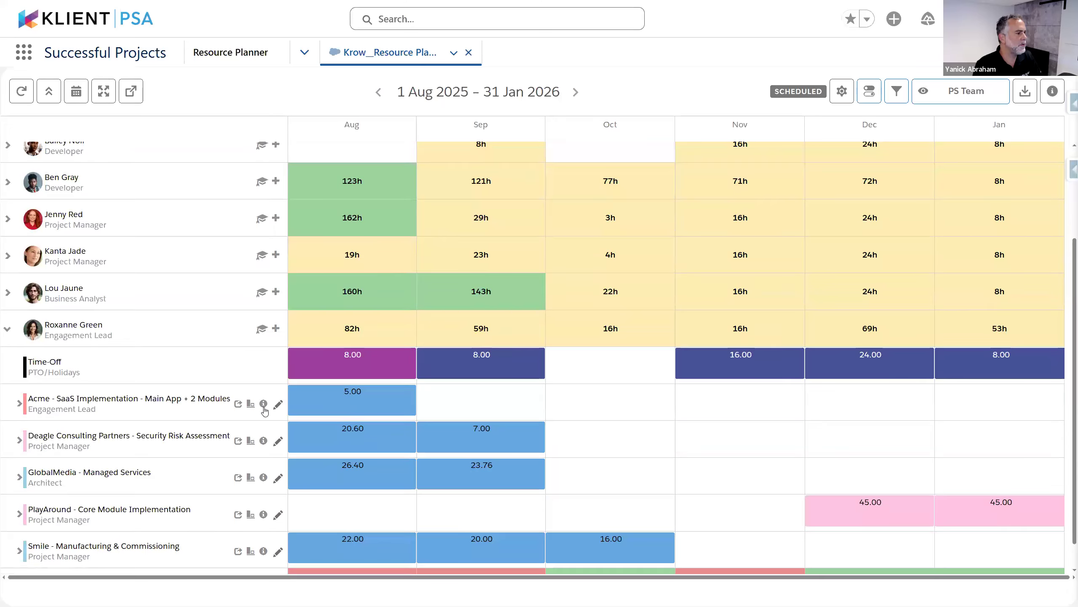
pyautogui.click(238, 404)
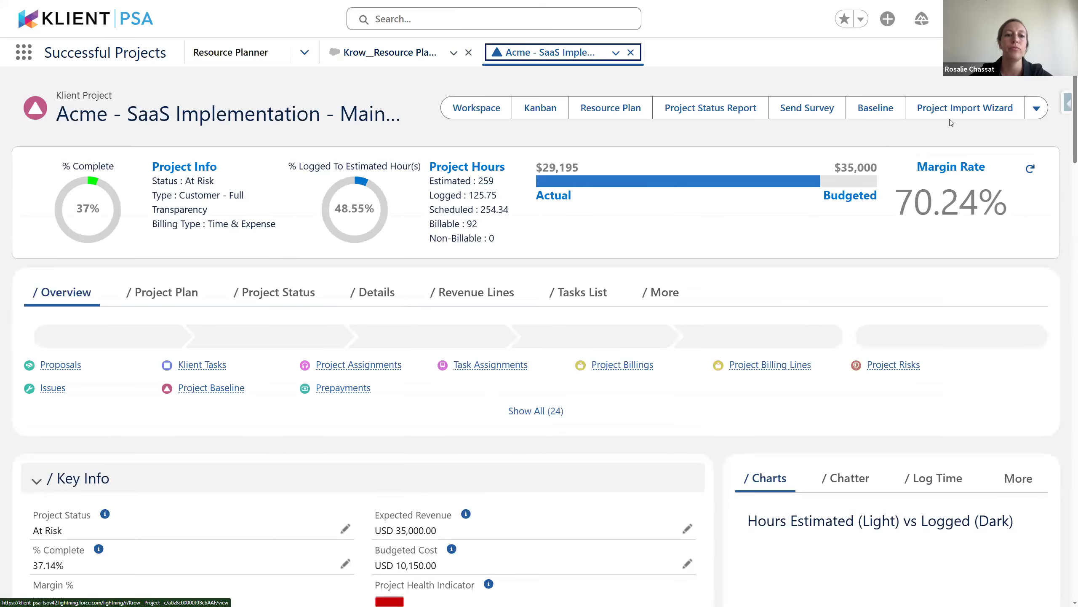
# Start Align Schedule with Logged Hours for Acme, keeping Clear From Oct 30, 2023, and align per task
pyautogui.click(1035, 108)
pyautogui.click(1020, 135)
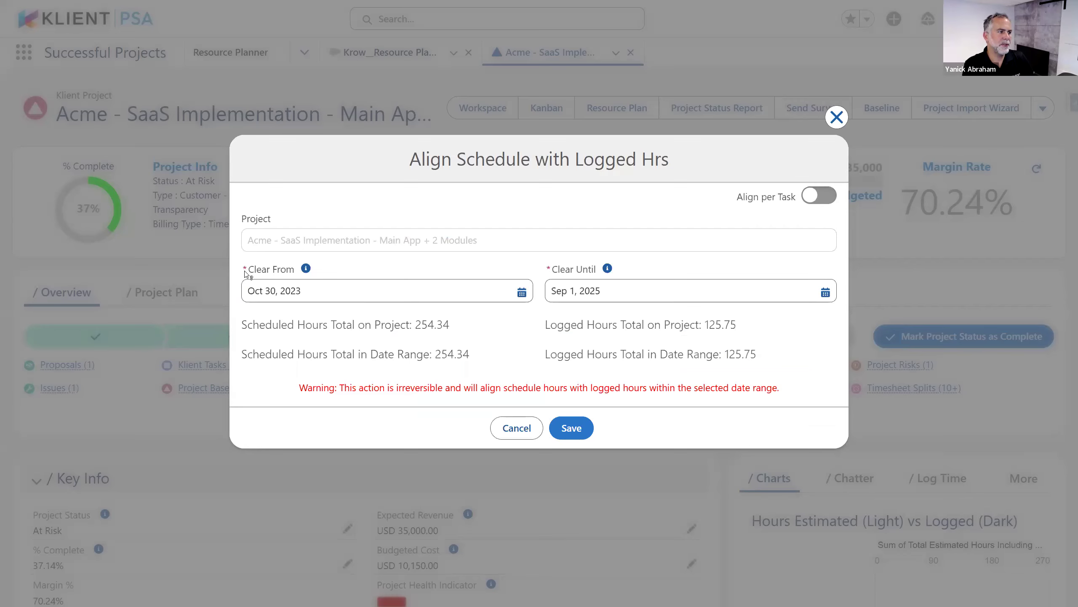
pyautogui.moveTo(245, 271); pyautogui.dragTo(301, 271)
pyautogui.click(472, 288)
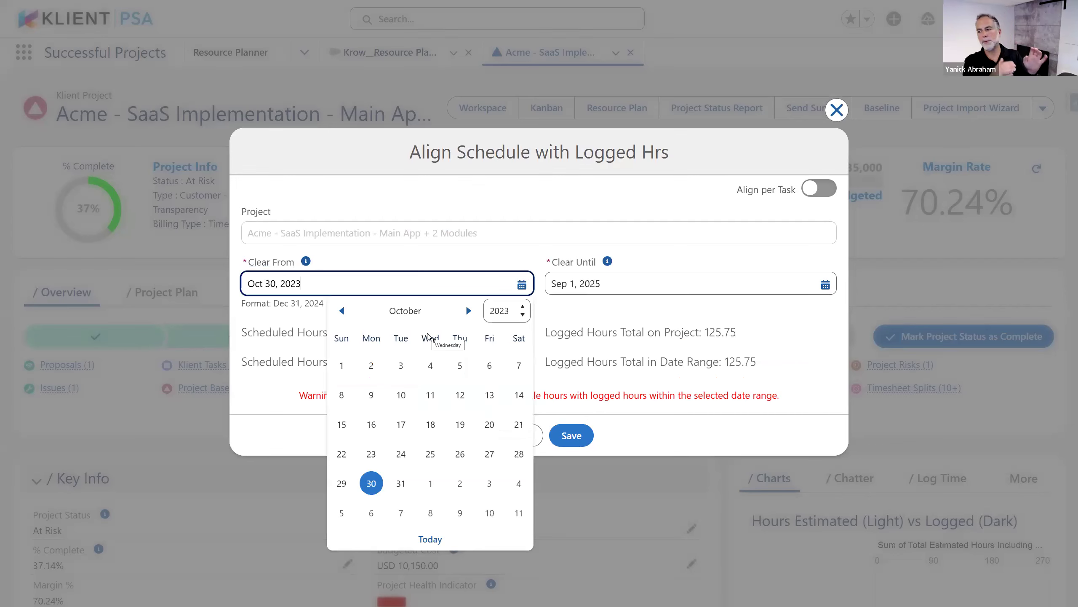
pyautogui.click(544, 200)
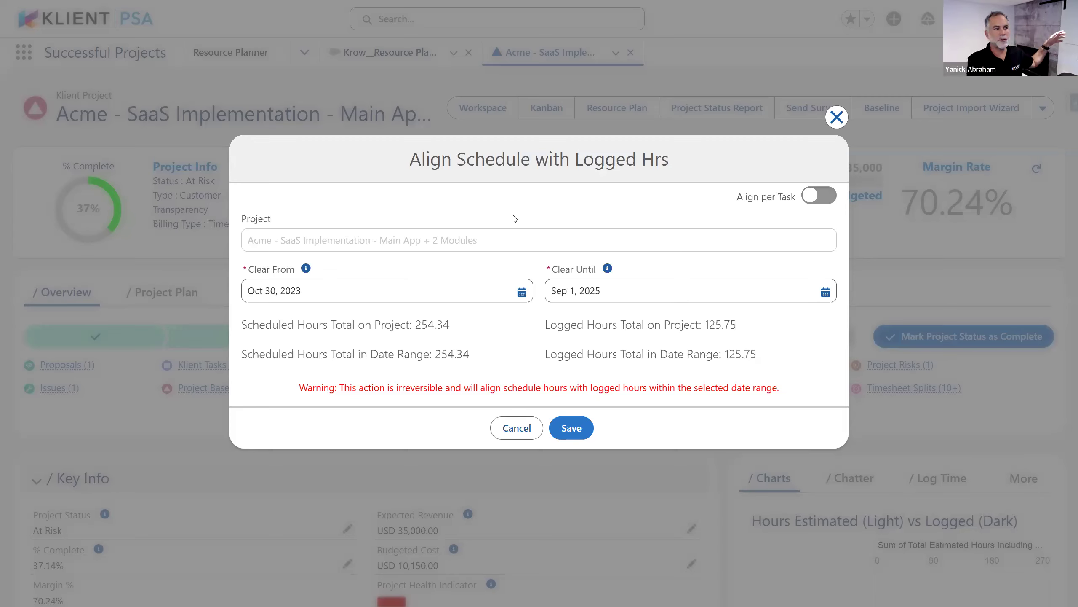
pyautogui.click(660, 301)
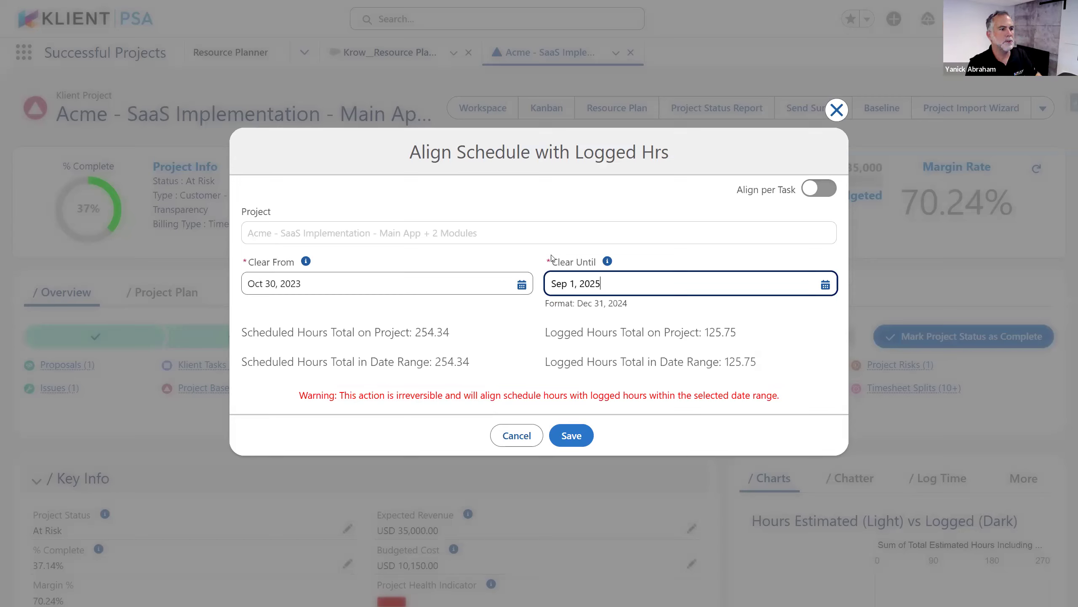
pyautogui.click(818, 188)
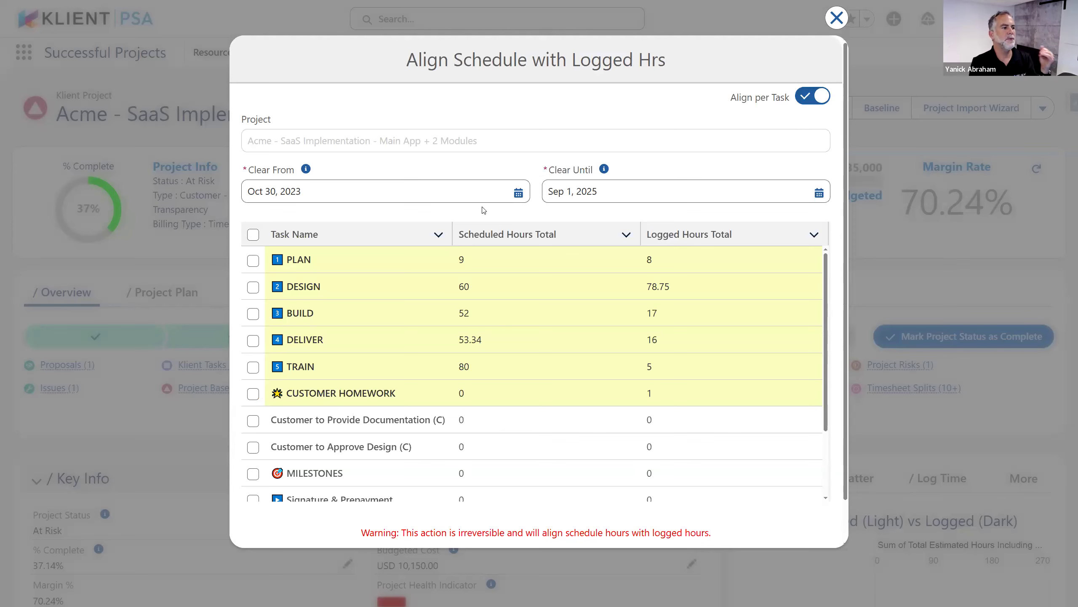
# Tick the PLAN and DESIGN tasks, then close the Align Schedule dialog without applying
pyautogui.click(253, 260)
pyautogui.click(253, 287)
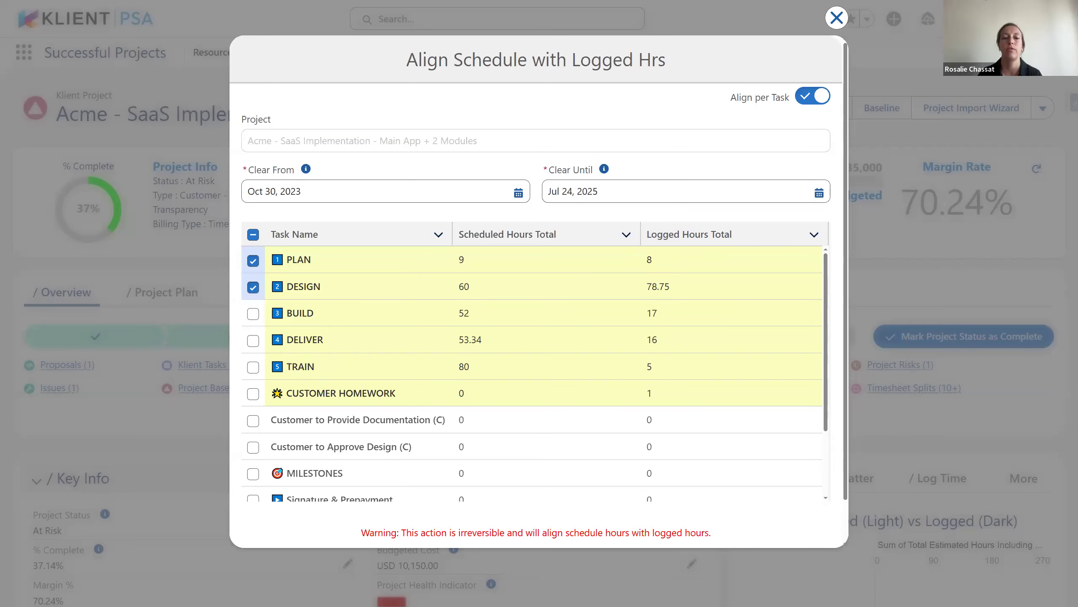
pyautogui.click(837, 18)
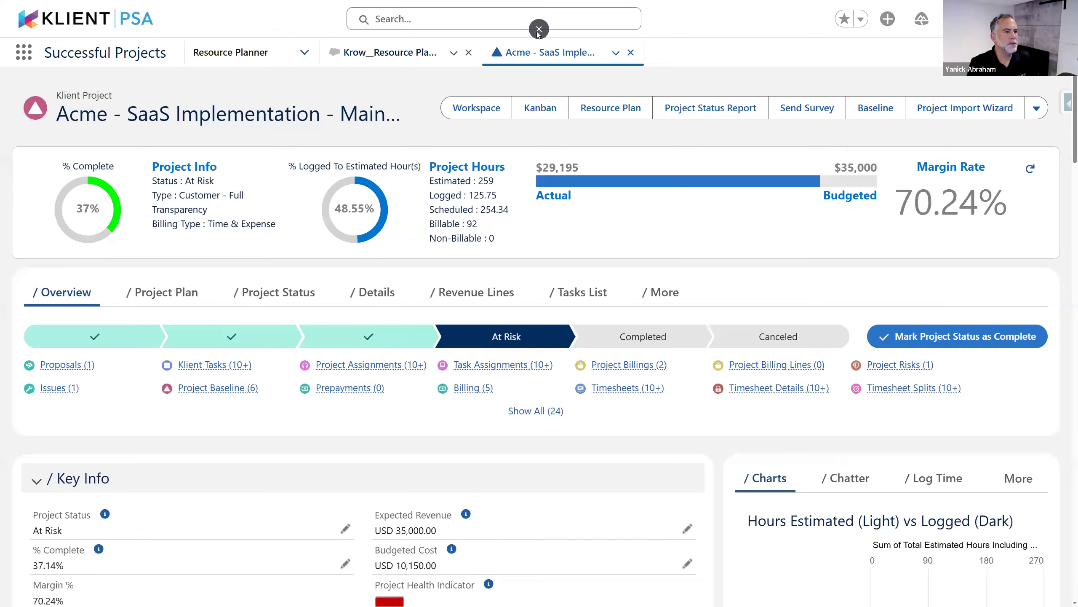
# Advance the slideshow to the Right-Click Column Filter Support for Boolean/Checkbox Fields slide
pyautogui.hotkey('alt', 'Tab')
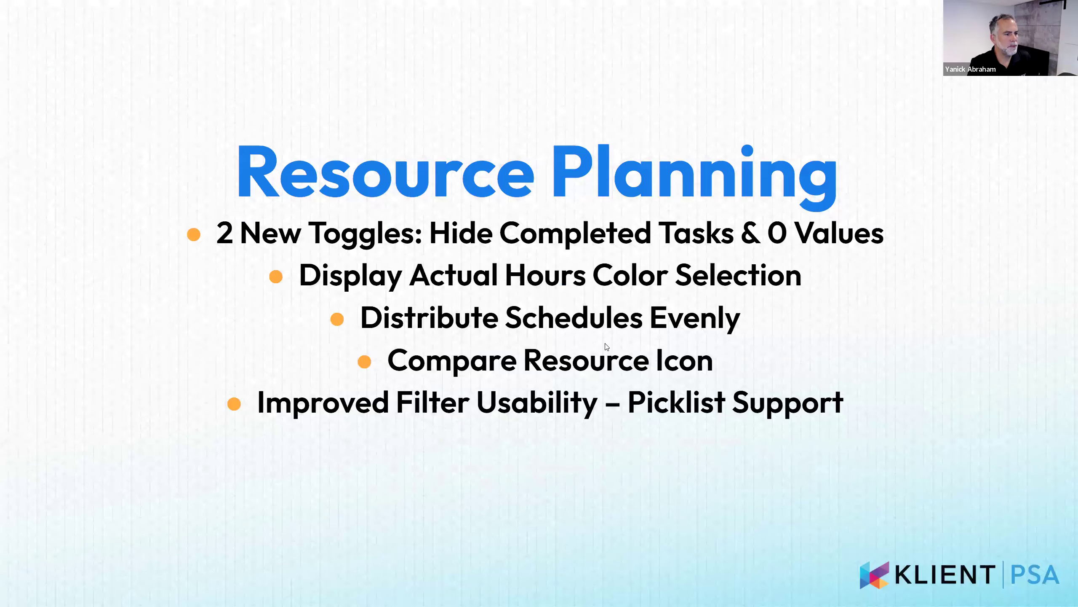
pyautogui.press('Right')
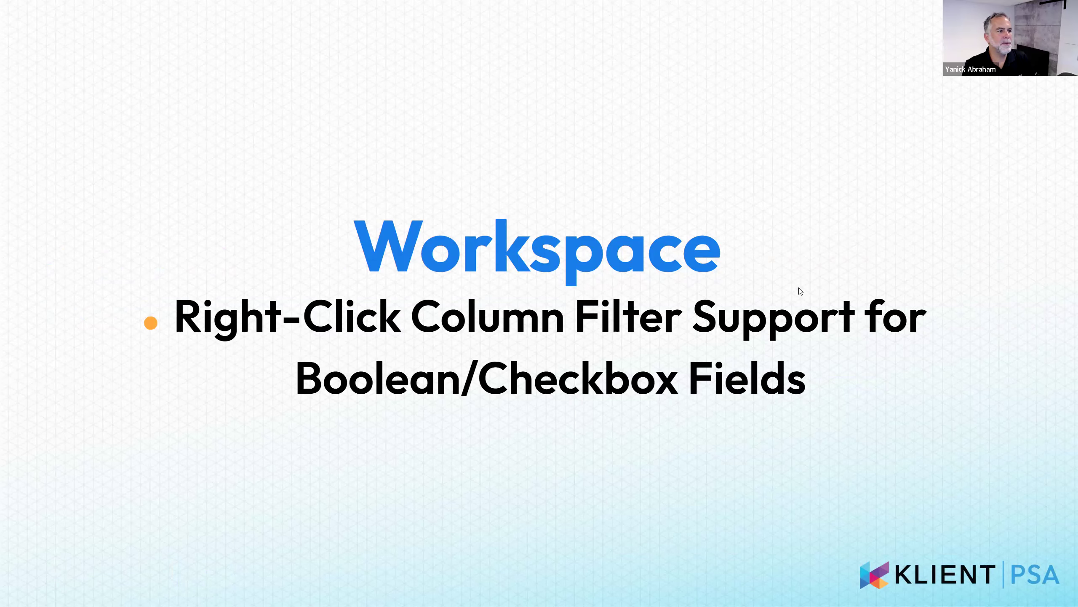
pyautogui.hotkey('alt', 'Tab')
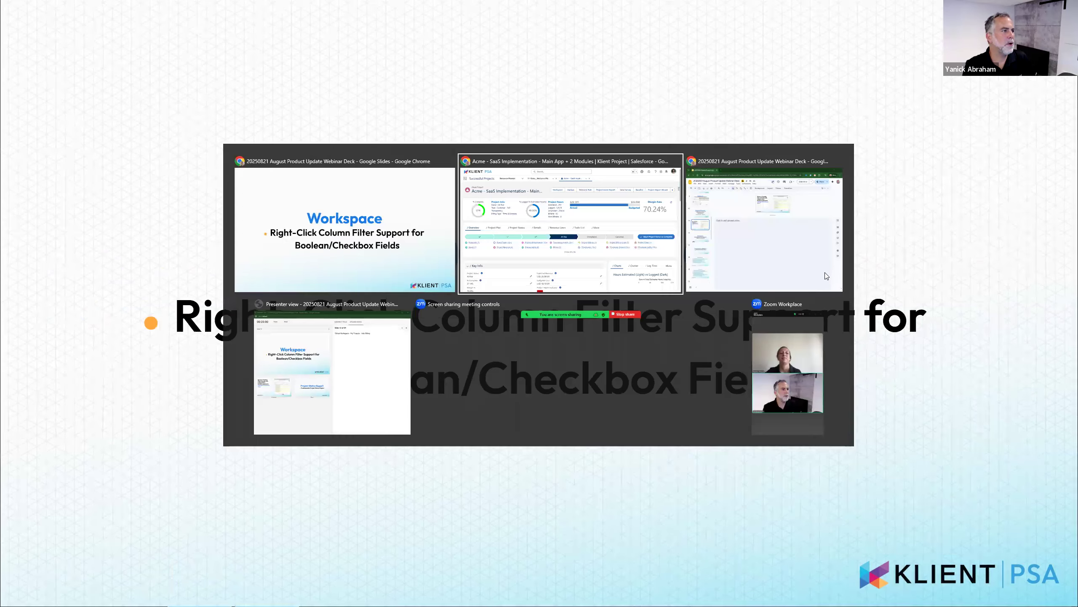
# Open the Global Workspace and filter the Status column to In Progress projects
pyautogui.click(304, 52)
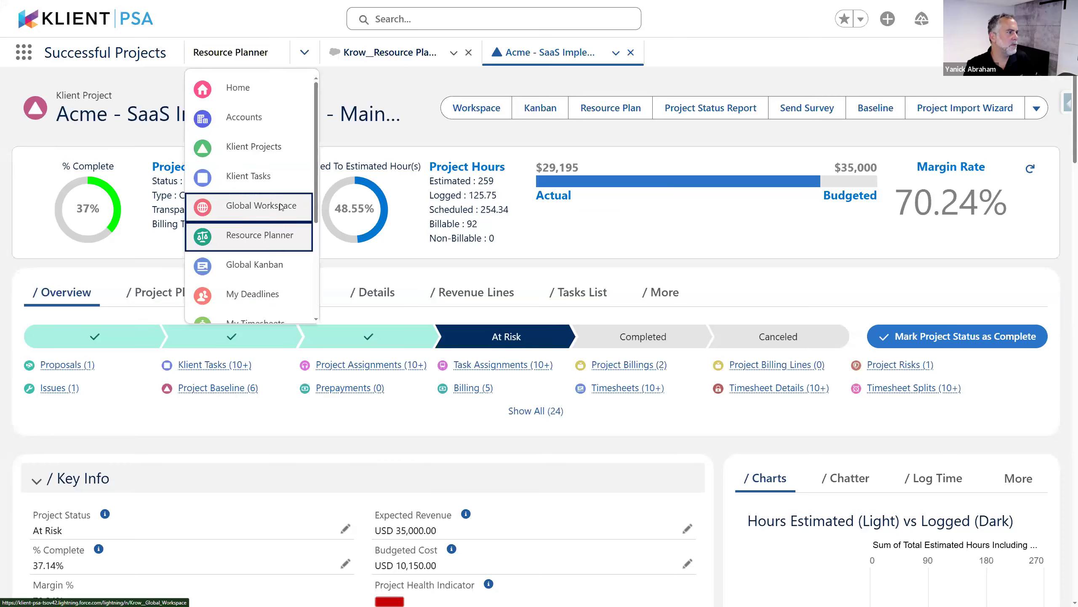
pyautogui.click(281, 207)
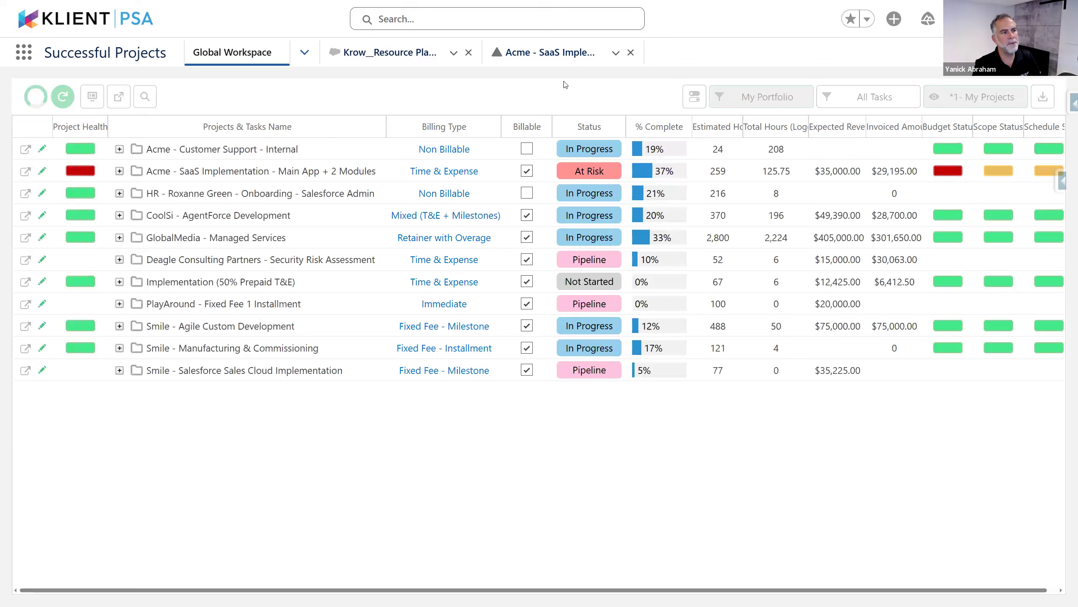
pyautogui.rightClick(578, 133)
pyautogui.moveTo(621, 168)
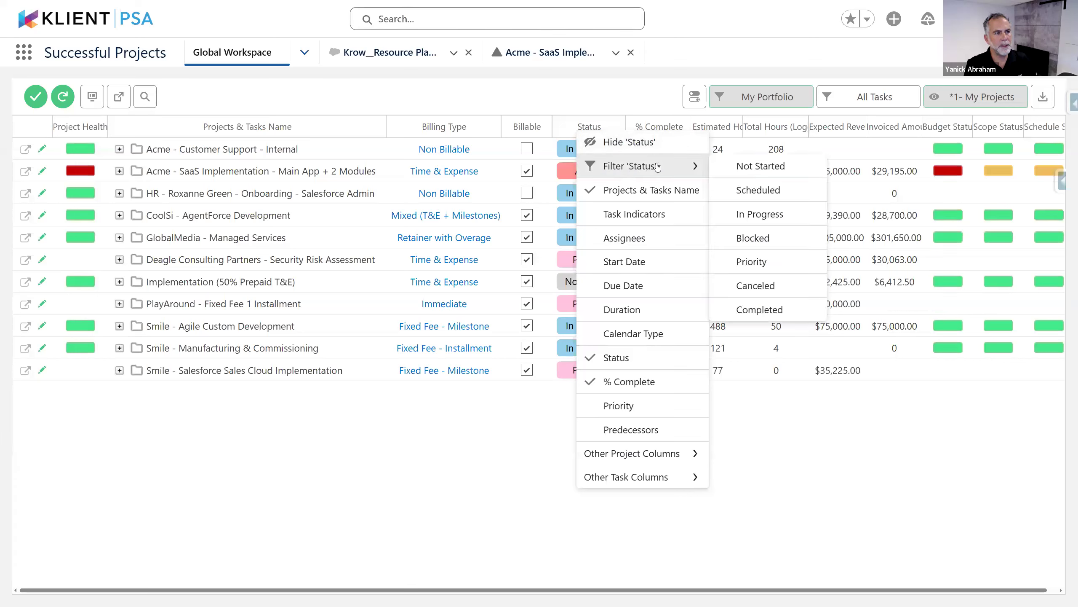
pyautogui.click(774, 228)
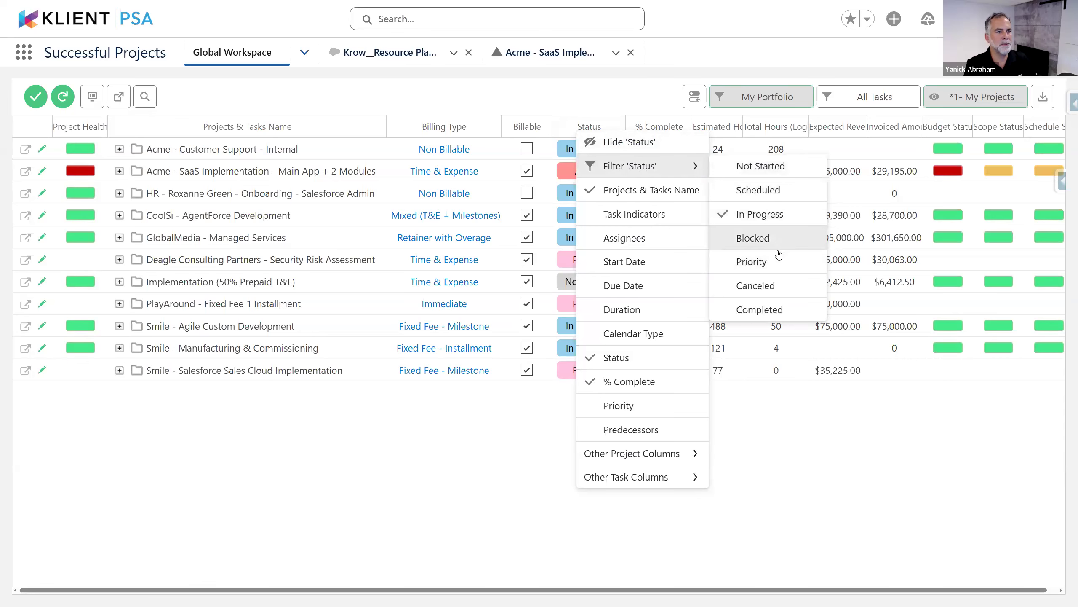
pyautogui.click(792, 460)
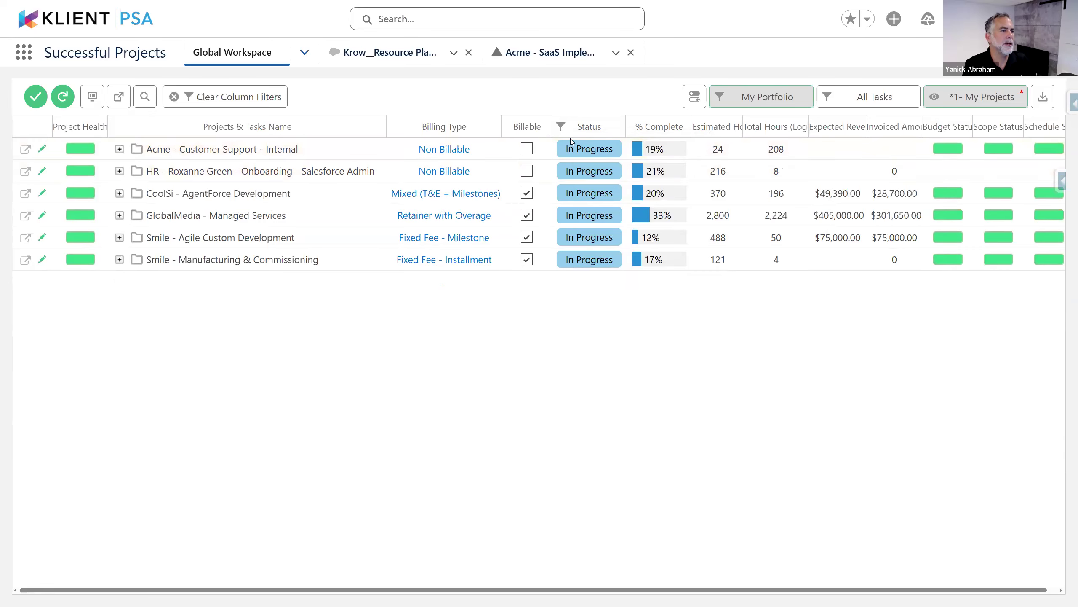
# Filter to billable projects via the Billable column, then remove it and clear all column filters
pyautogui.rightClick(527, 132)
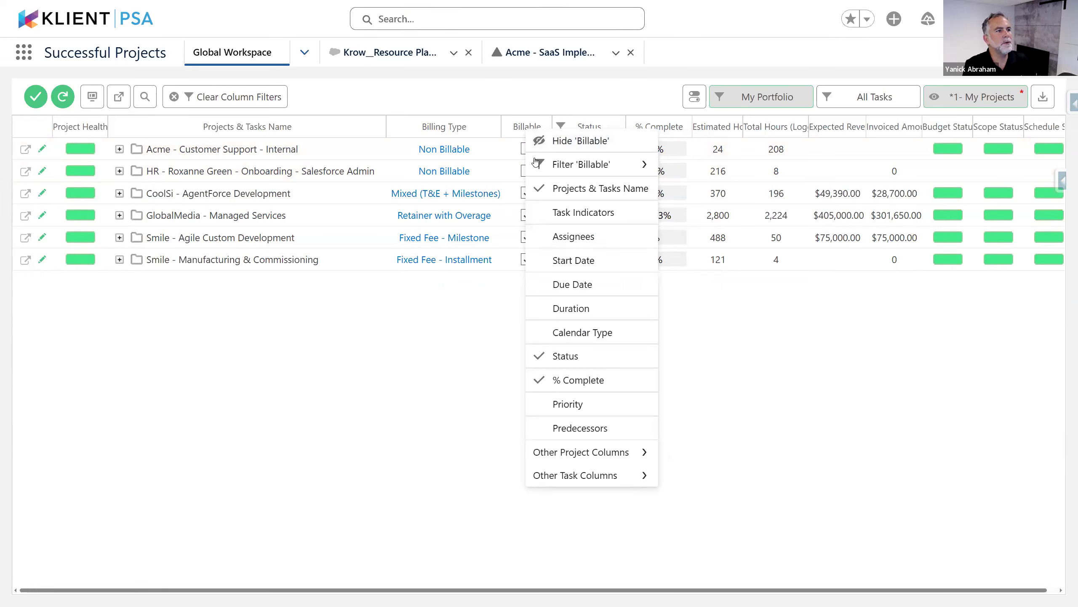
pyautogui.moveTo(529, 164)
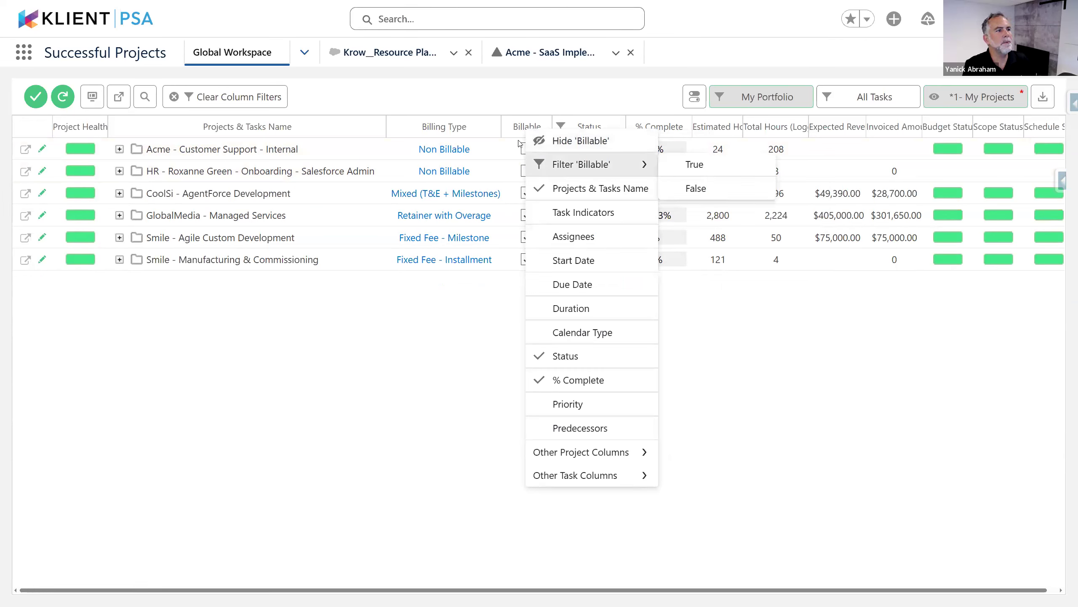
pyautogui.click(695, 164)
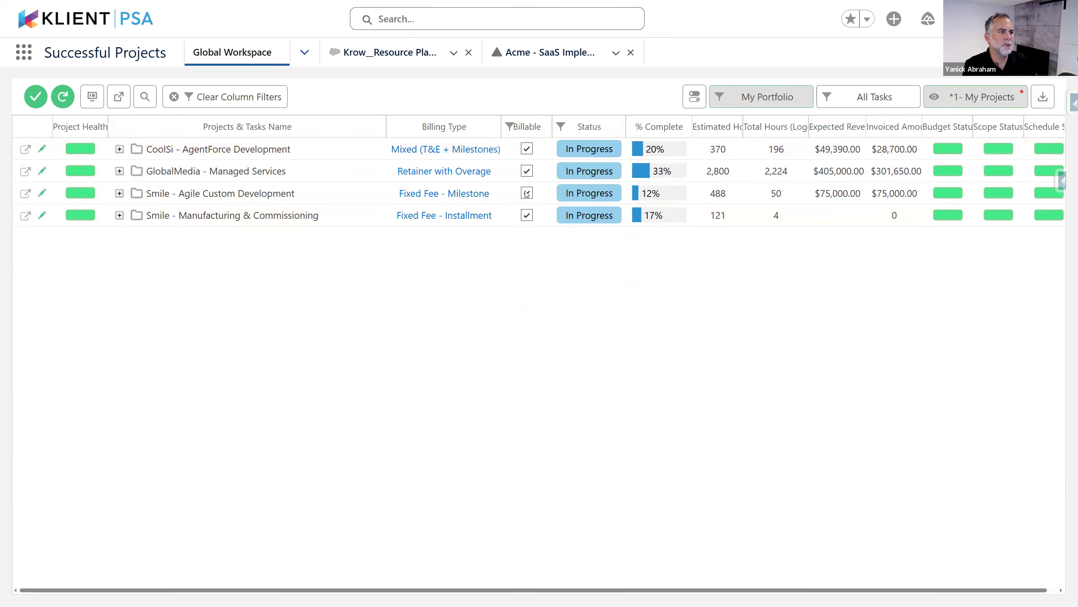
pyautogui.rightClick(524, 130)
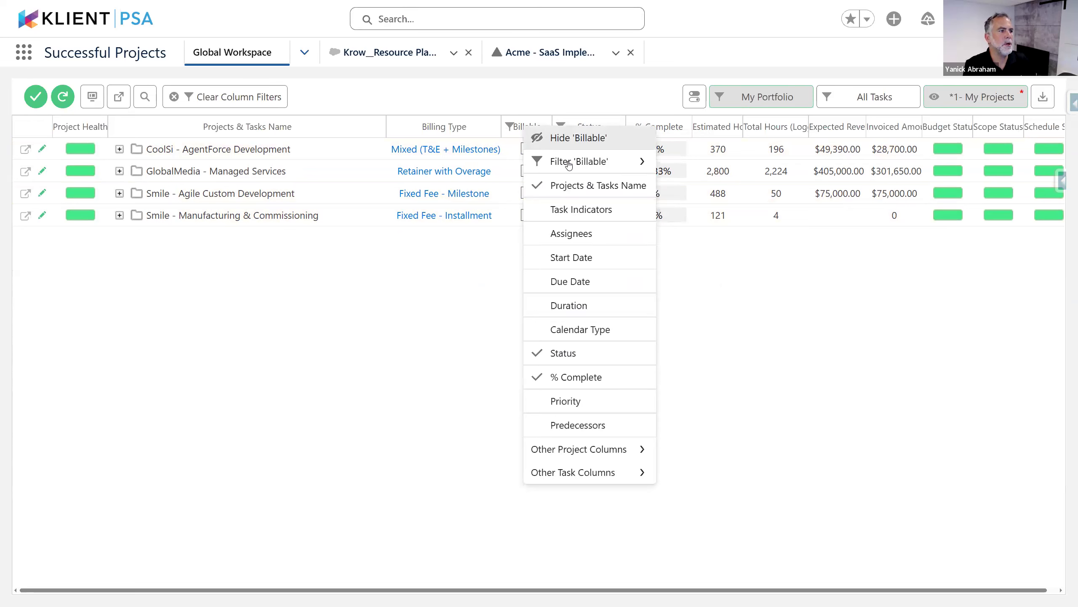
pyautogui.moveTo(611, 164)
pyautogui.click(710, 213)
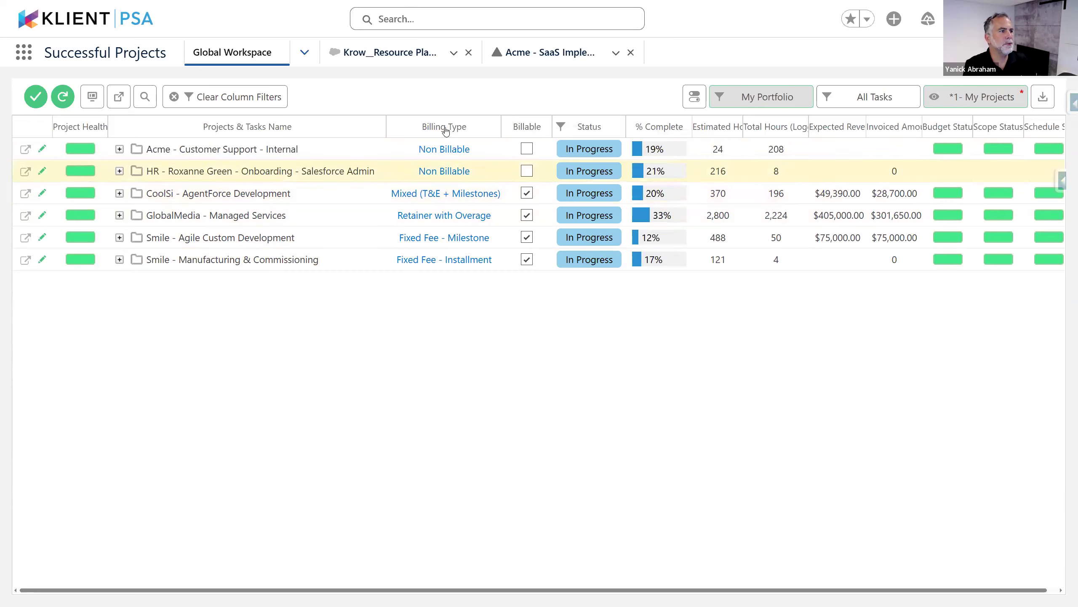
pyautogui.click(176, 97)
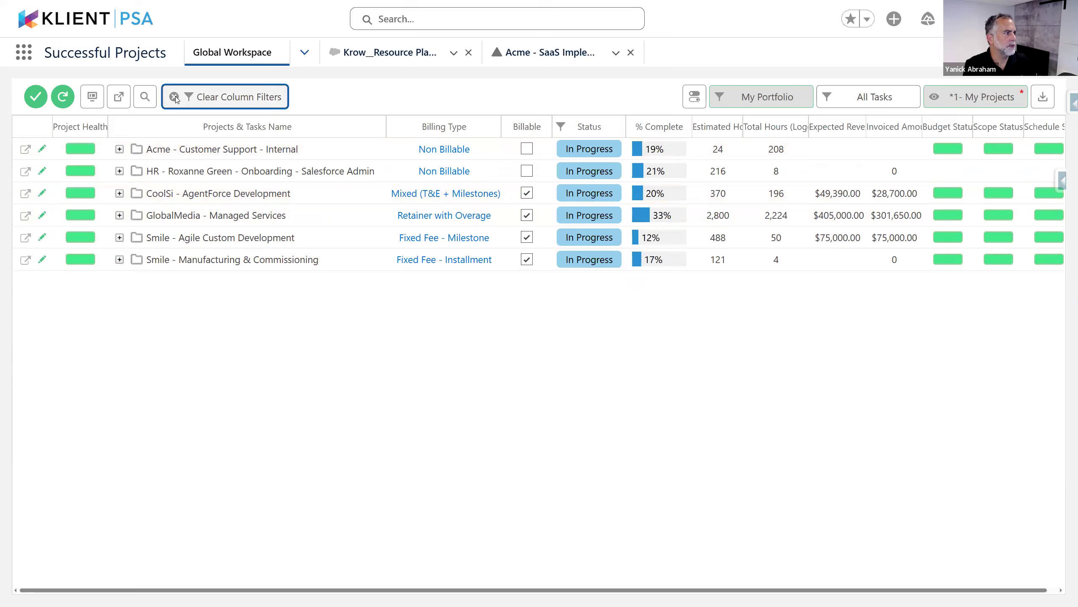
# Open and dismiss the Billable column options without filtering, then return to the presentation
pyautogui.rightClick(529, 129)
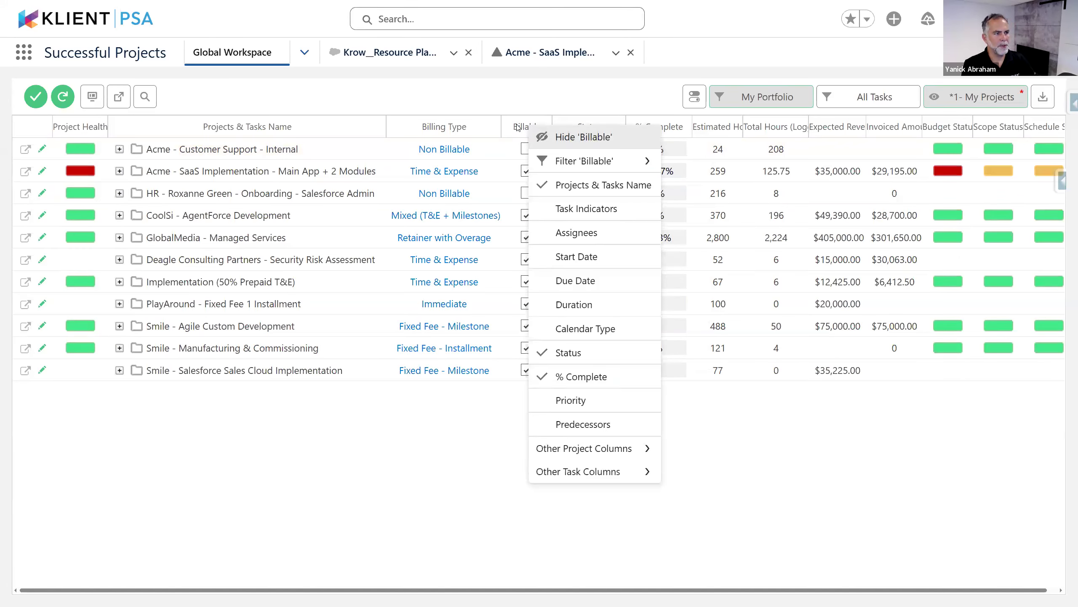
pyautogui.moveTo(553, 166)
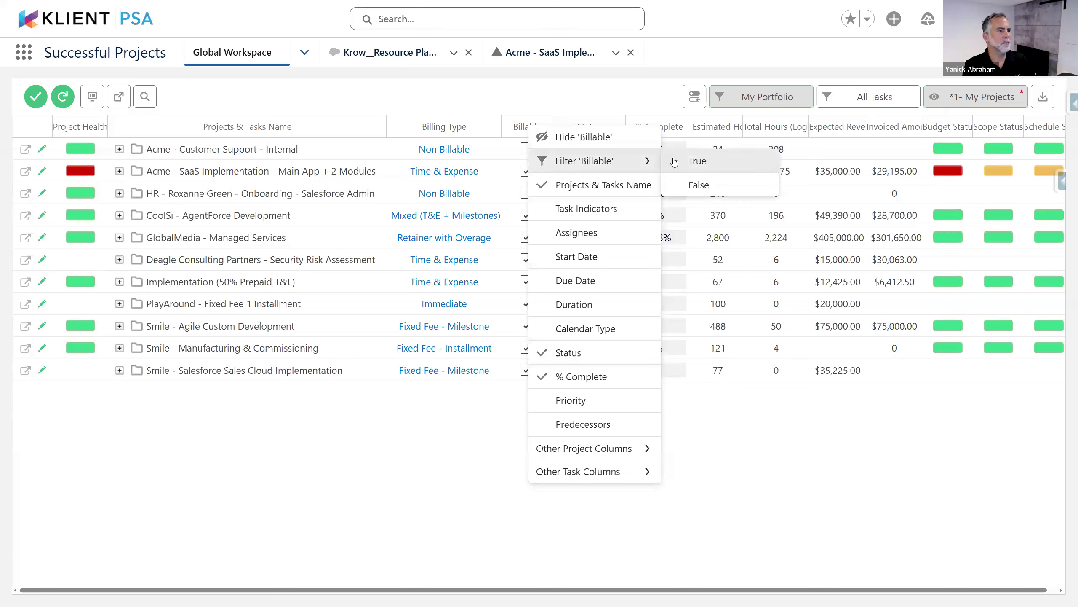
pyautogui.click(827, 493)
pyautogui.click(828, 331)
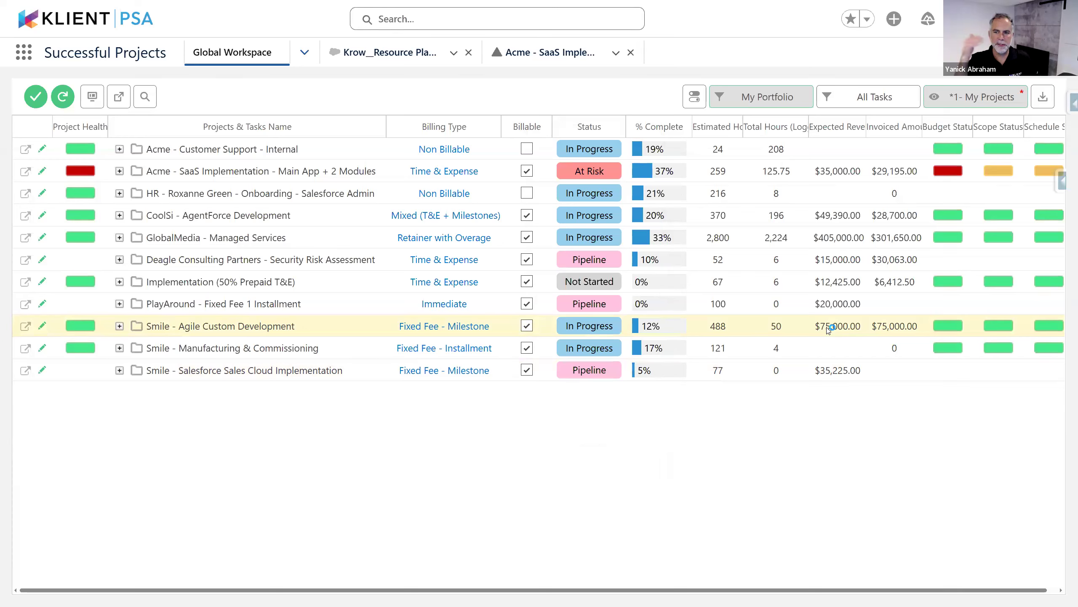
pyautogui.rightClick(527, 128)
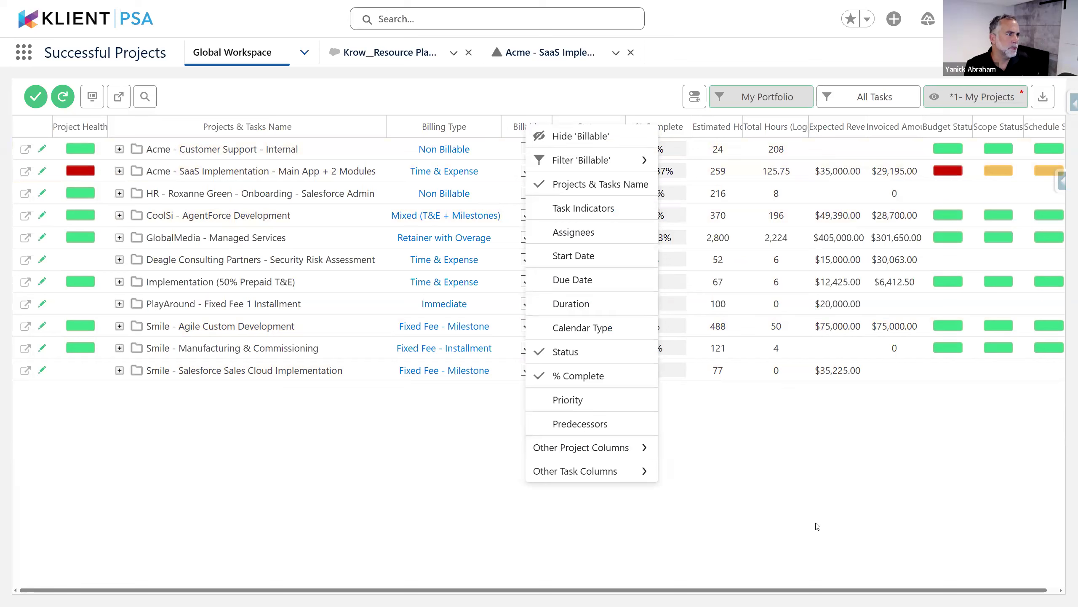
pyautogui.click(902, 487)
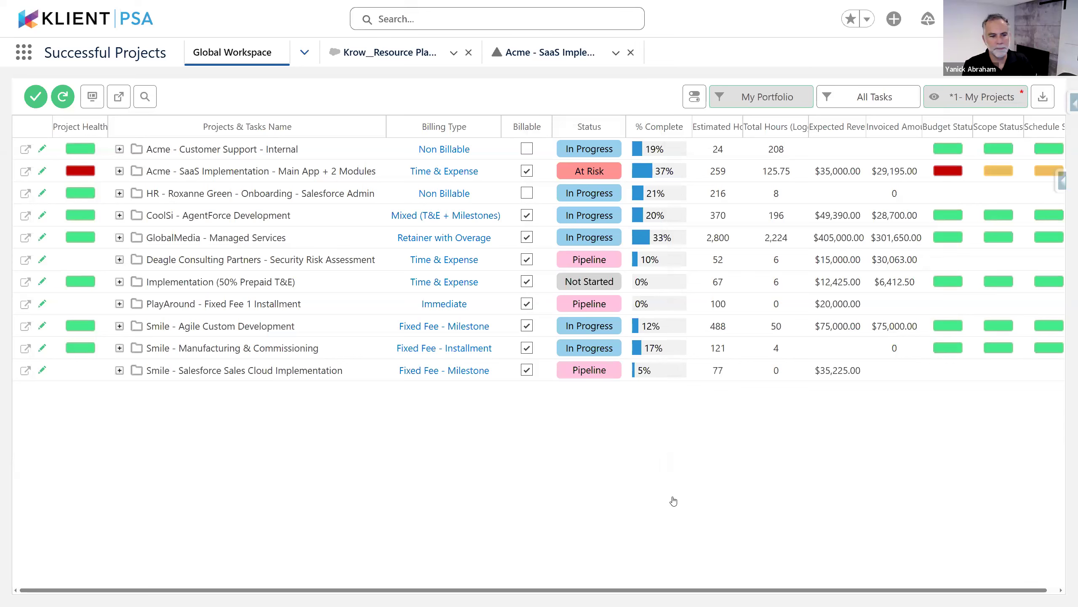
pyautogui.hotkey('alt', 'Tab')
pyautogui.hotkey('alt', 'Tab')
pyautogui.hotkey('alt', 'Tab')
# Advance the slideshow to the Project Status Report slide, then return to the Klient PSA project list
pyautogui.hotkey('shift', 'alt', 'Tab')
pyautogui.hotkey('shift', 'alt', 'Tab')
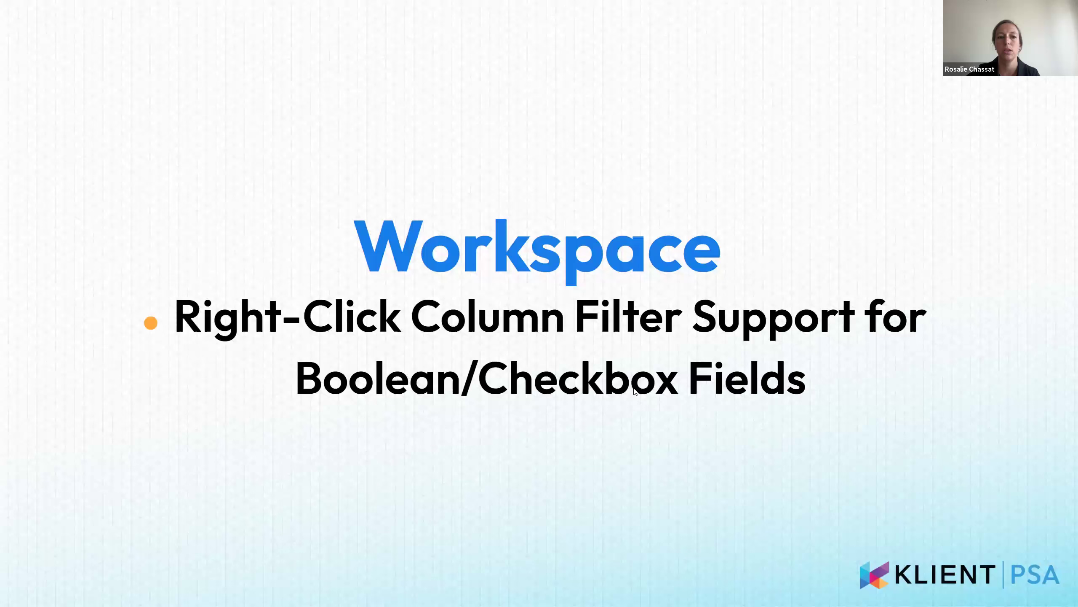
pyautogui.click(634, 388)
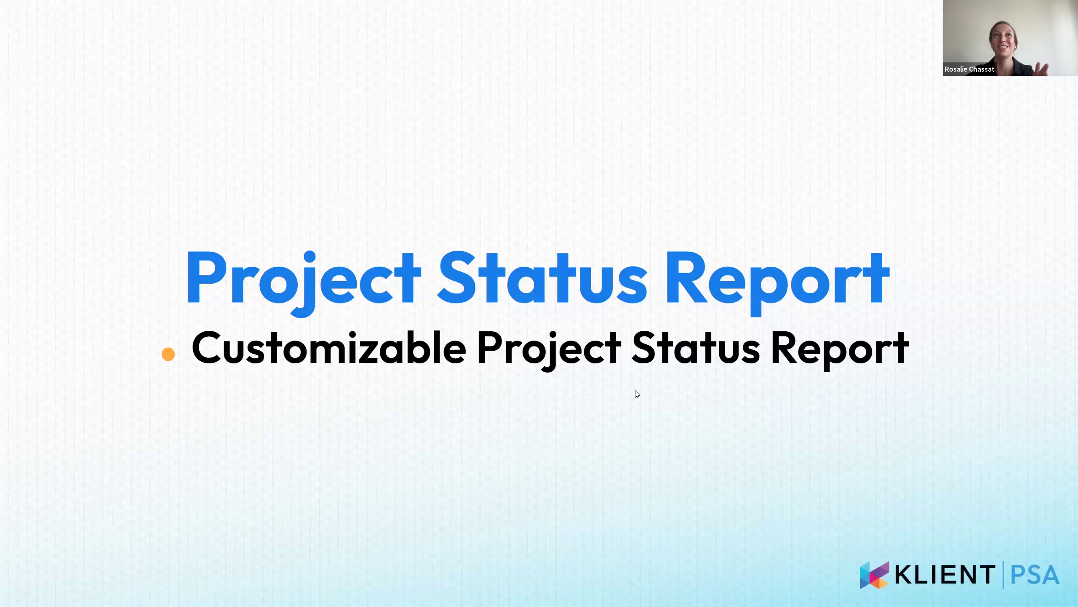
pyautogui.hotkey('alt', 'Tab')
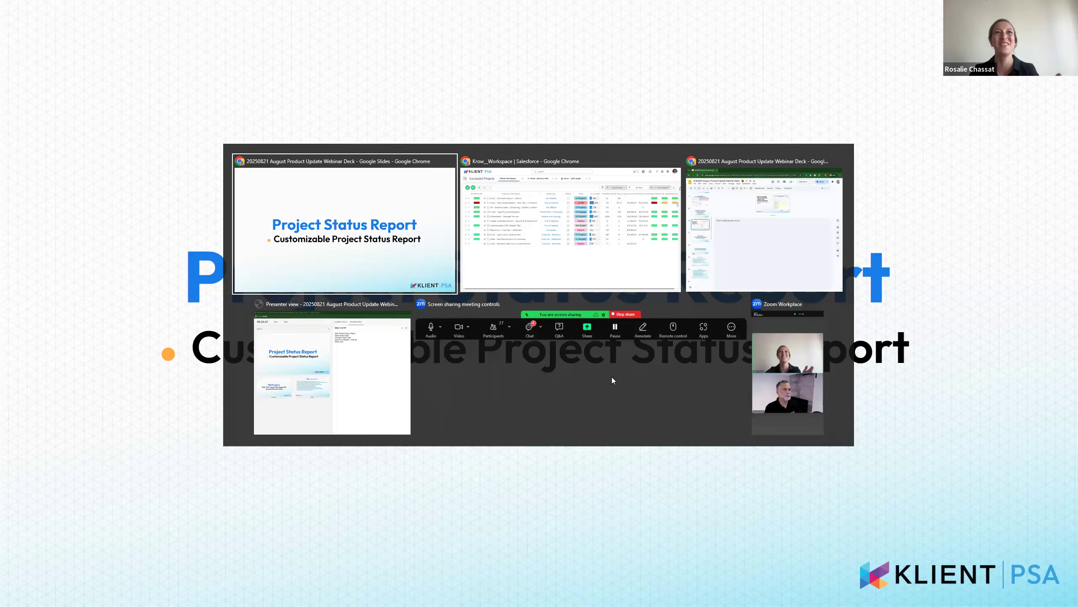
pyautogui.hotkey('alt', 'Tab')
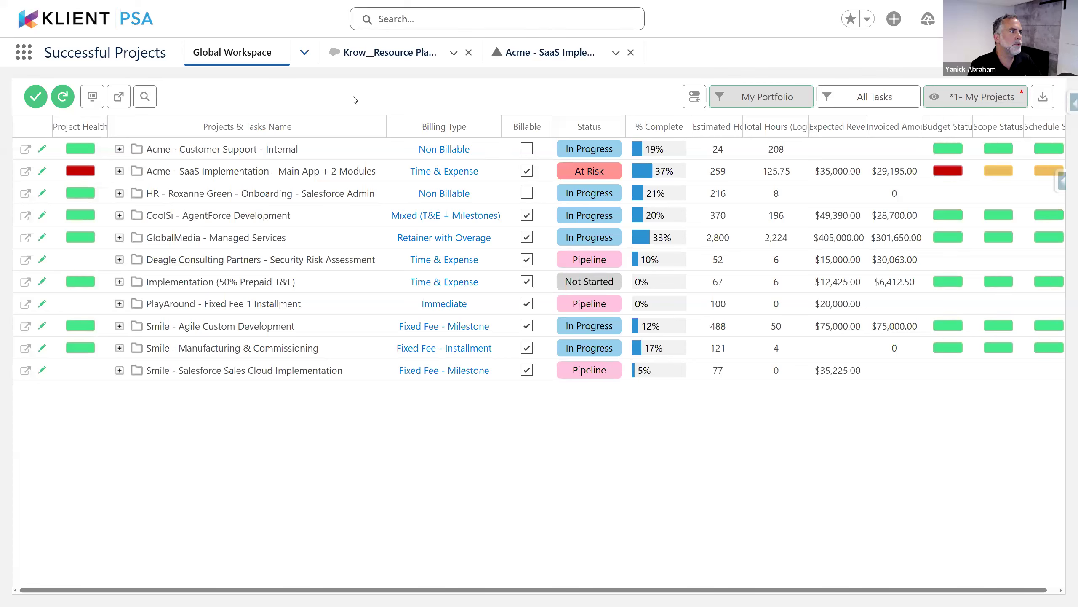
# Search the App Launcher for 'stat' and open Project Status Configurations
pyautogui.click(32, 55)
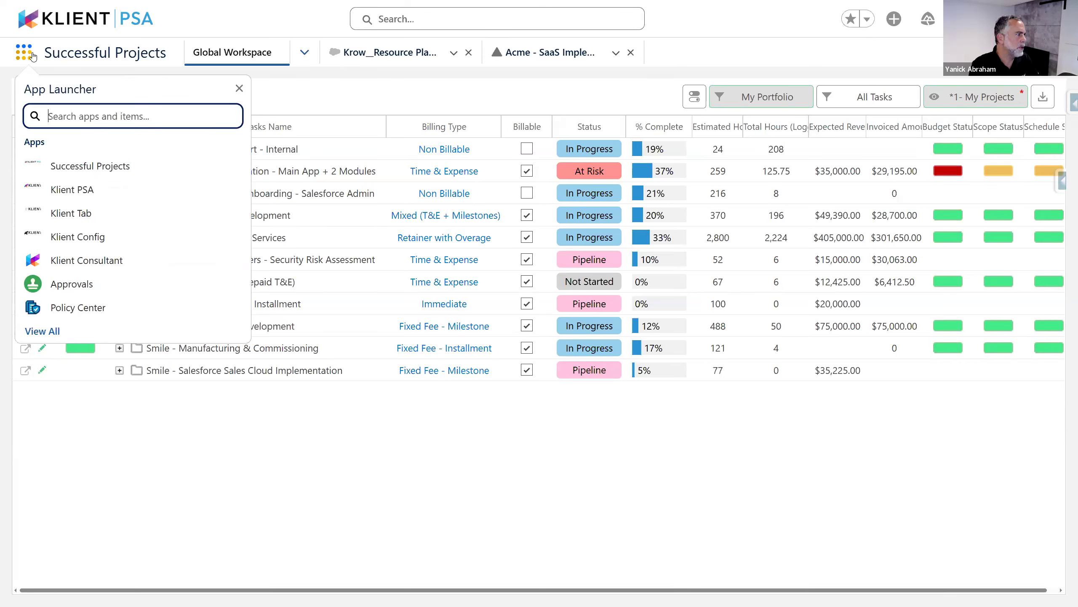
pyautogui.write('con')
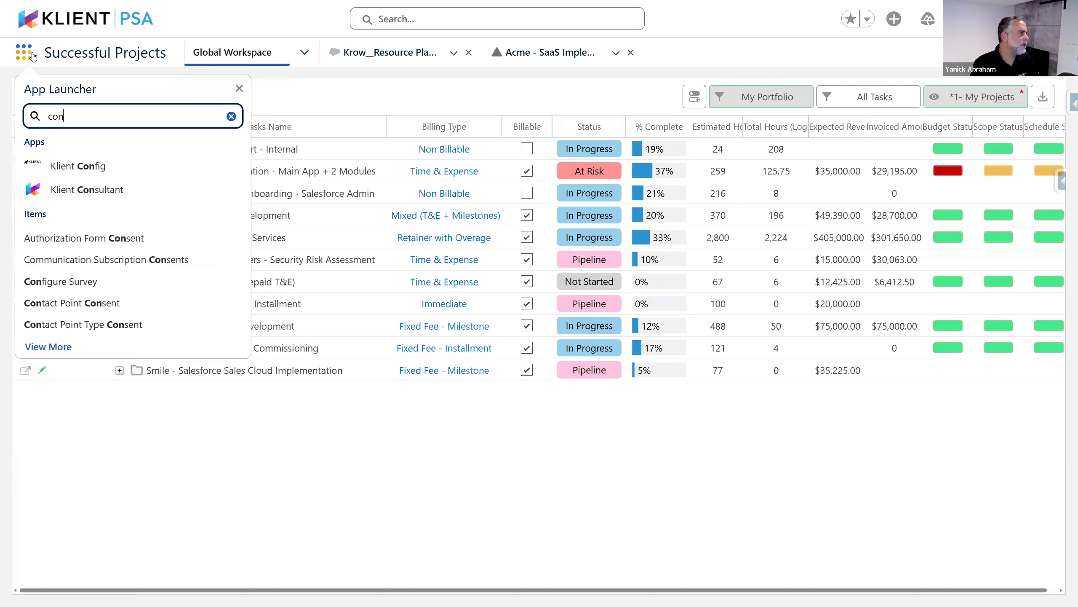
pyautogui.hotkey('ctrl', 'a')
pyautogui.write('stat')
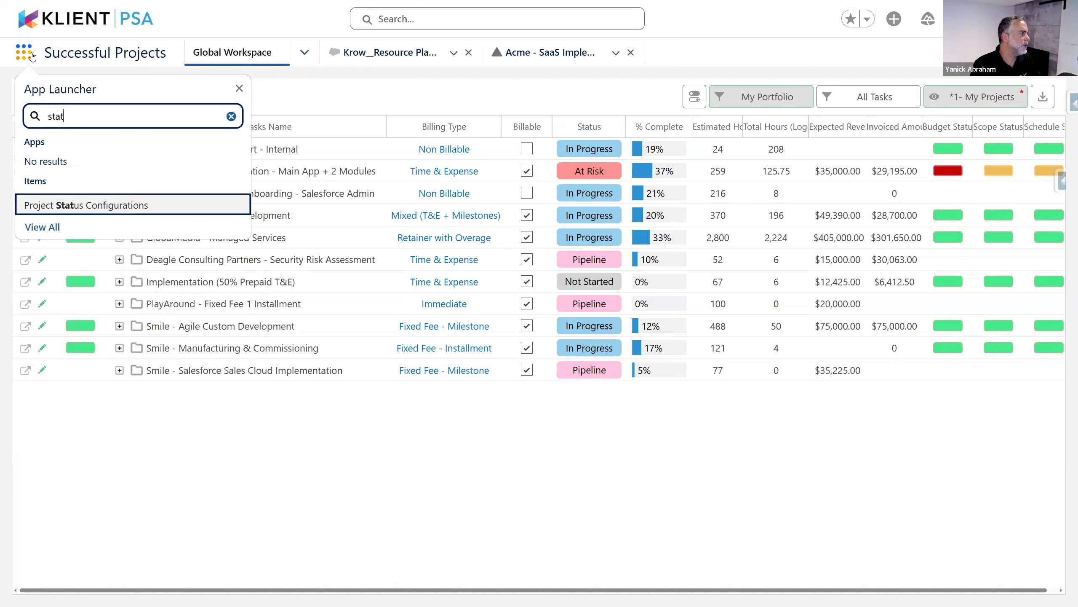
pyautogui.click(98, 204)
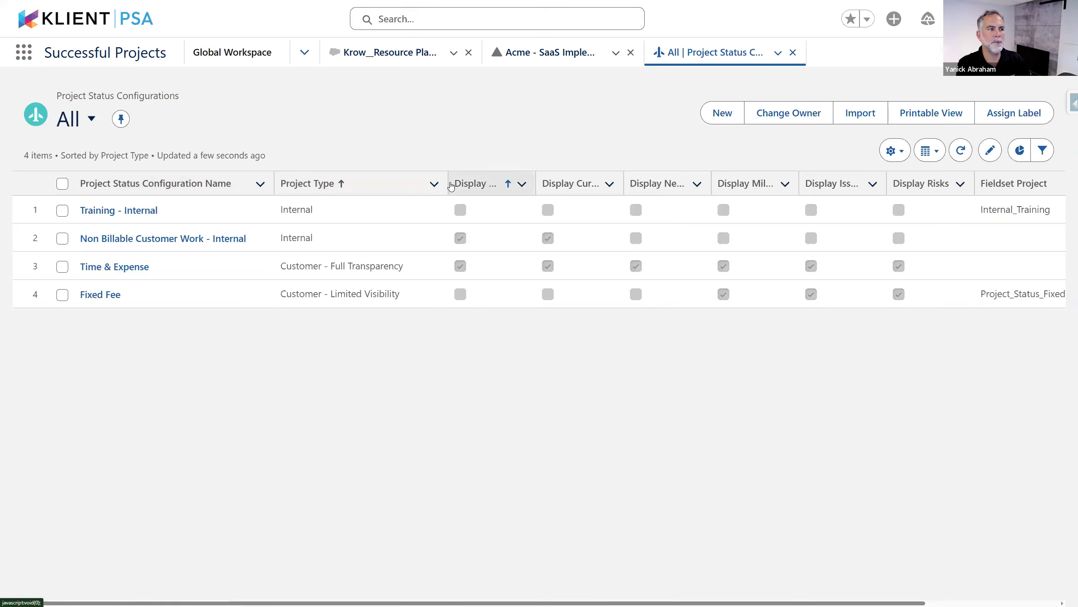
# Reset the configuration list's column widths and sort it by configuration name
pyautogui.moveTo(445, 183); pyautogui.dragTo(433, 182)
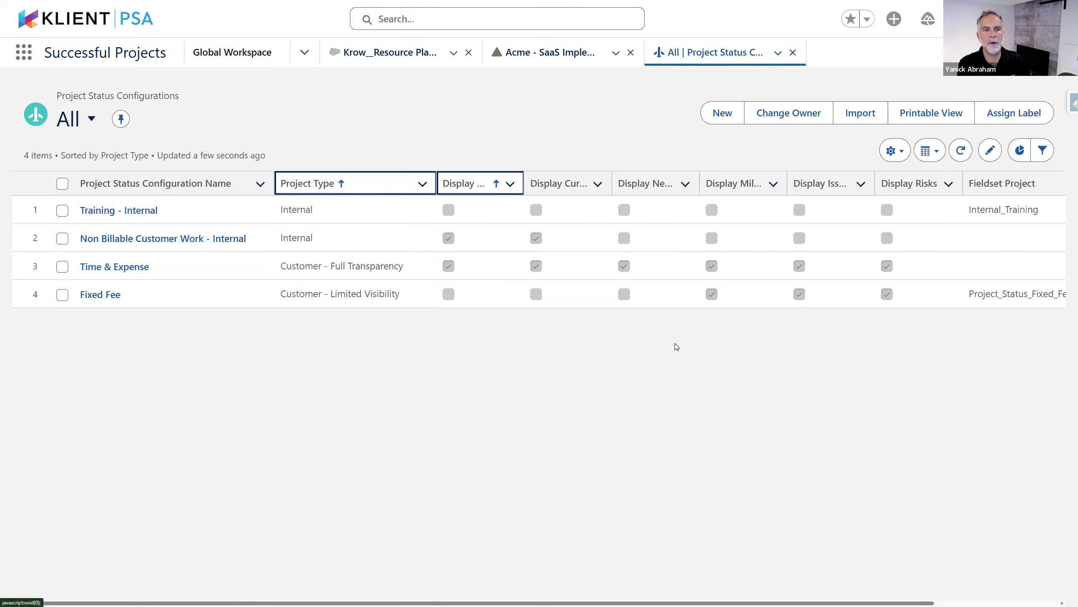
pyautogui.click(895, 151)
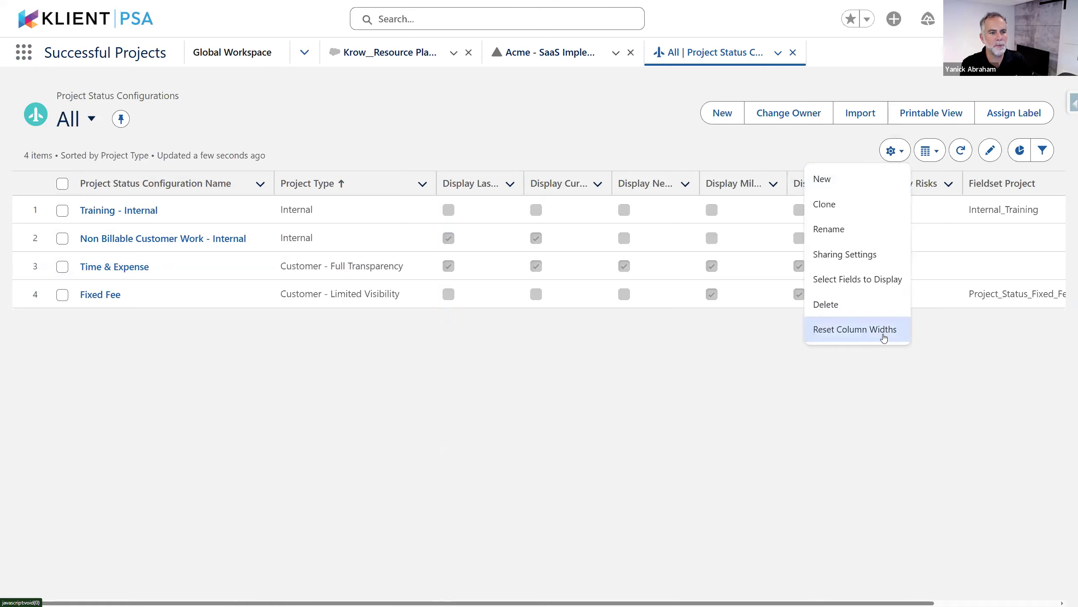
pyautogui.click(885, 338)
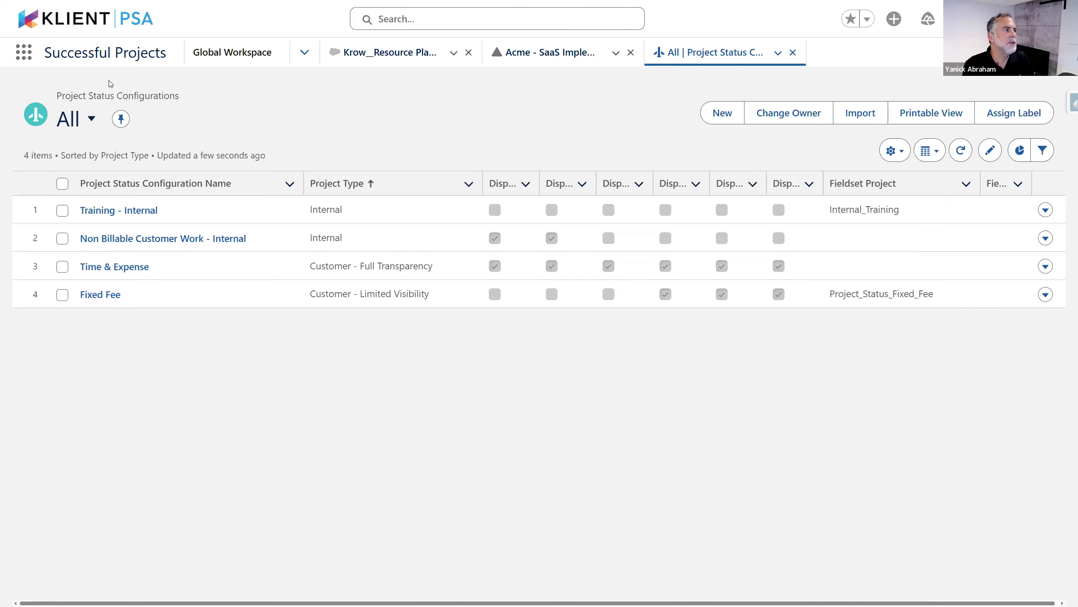
pyautogui.click(174, 186)
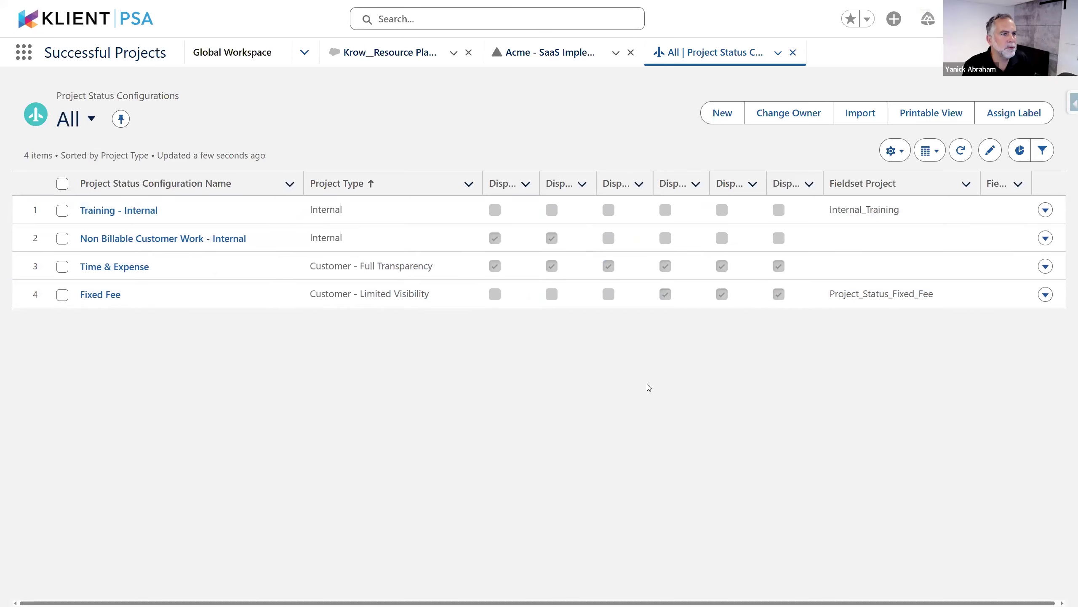
# Widen the week-task columns and sort the configurations by Display Next Week Tasks
pyautogui.hotkey('ctrl', '-')
pyautogui.hotkey('ctrl', '-')
pyautogui.moveTo(541, 132); pyautogui.dragTo(605, 135)
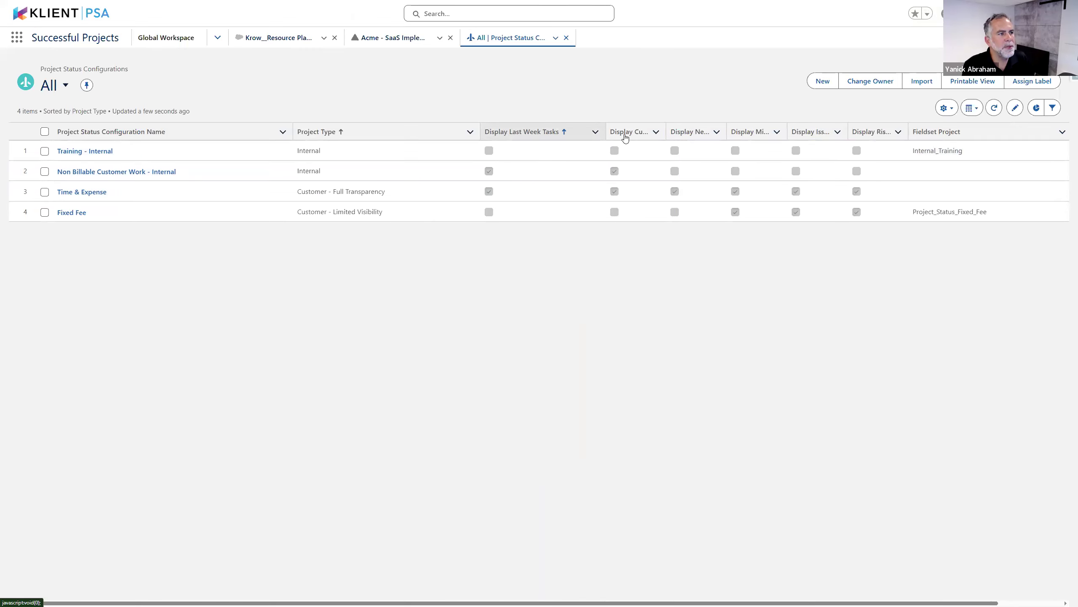
pyautogui.click(690, 131)
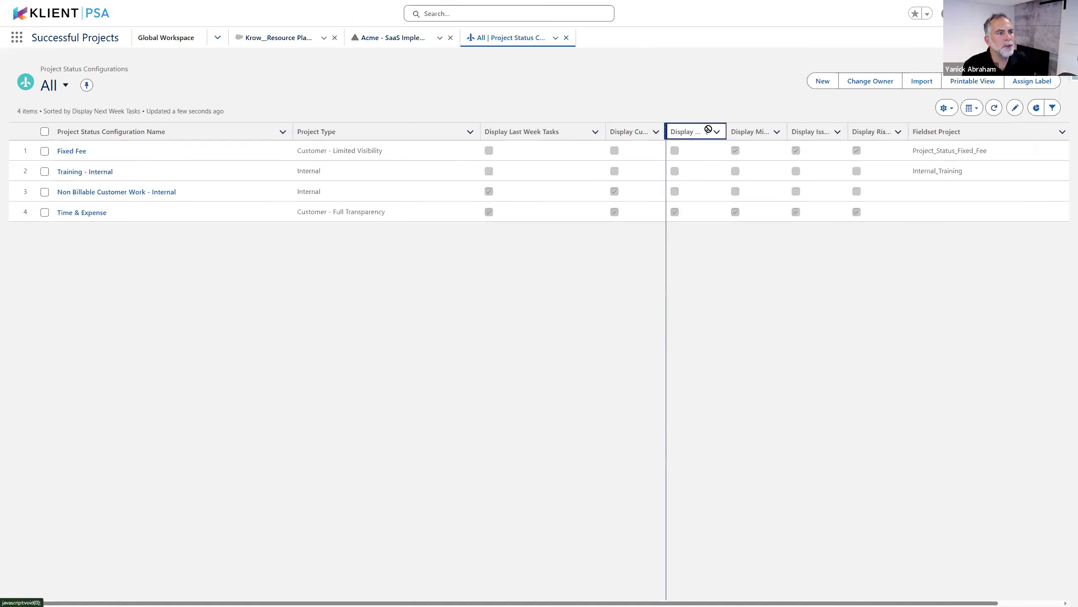
pyautogui.moveTo(666, 131); pyautogui.dragTo(710, 129)
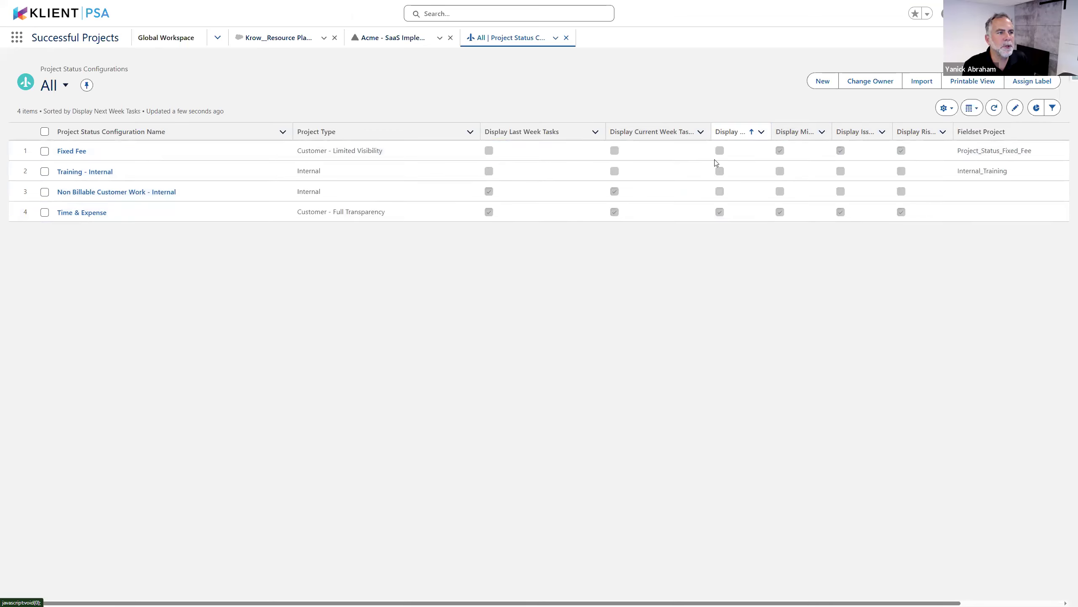
pyautogui.hotkey('ctrl', '+')
pyautogui.hotkey('ctrl', '+')
pyautogui.hscroll(10, 757, 329)
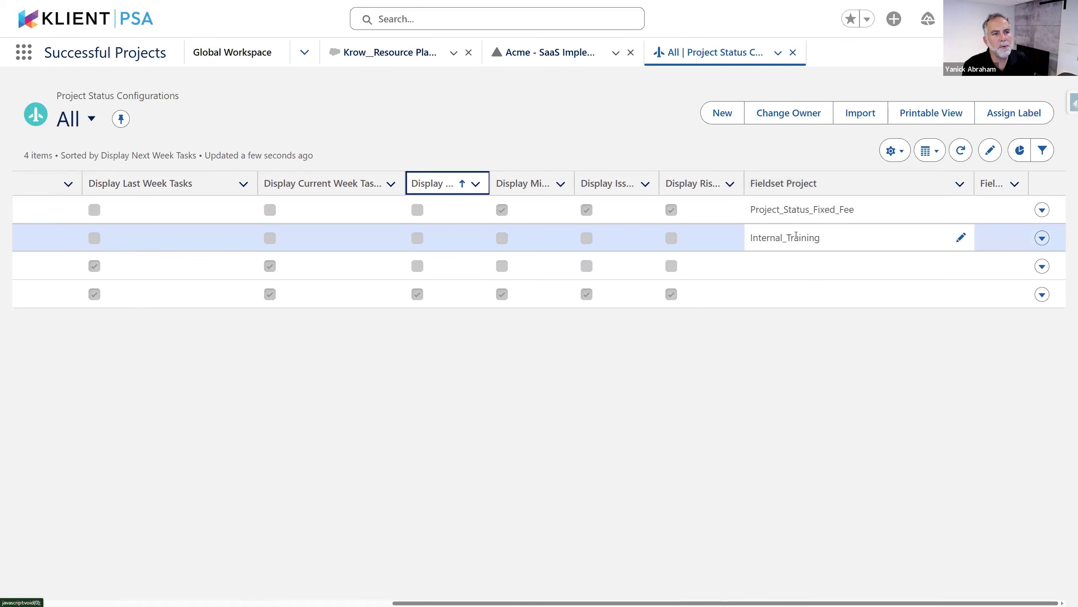
pyautogui.hscroll(-10, 798, 209)
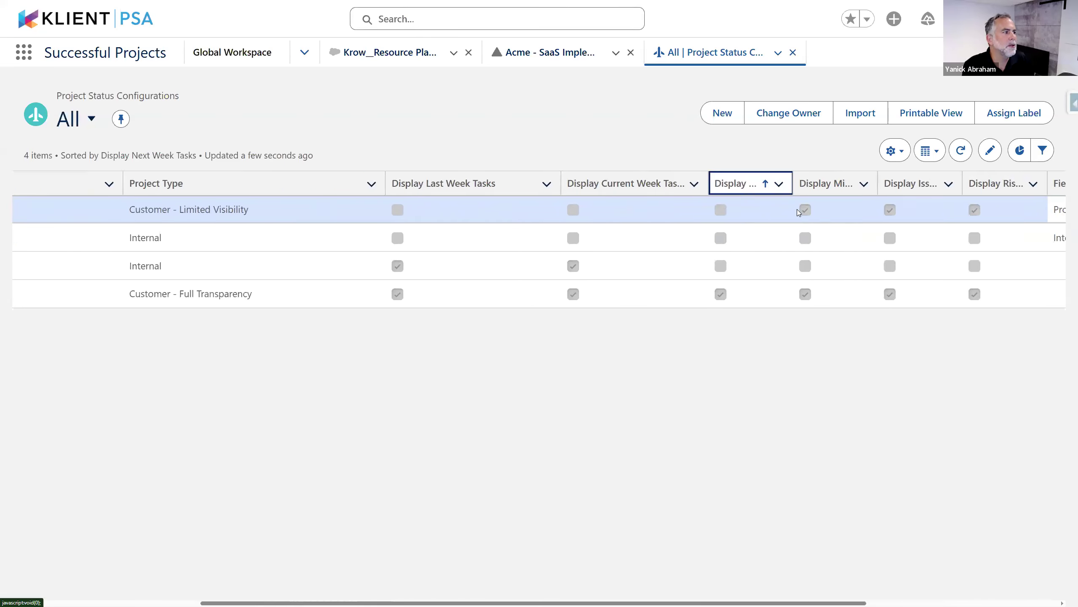
# Open the Fixed Fee configuration record, which displays Issues, Milestones and Risks
pyautogui.click(97, 210)
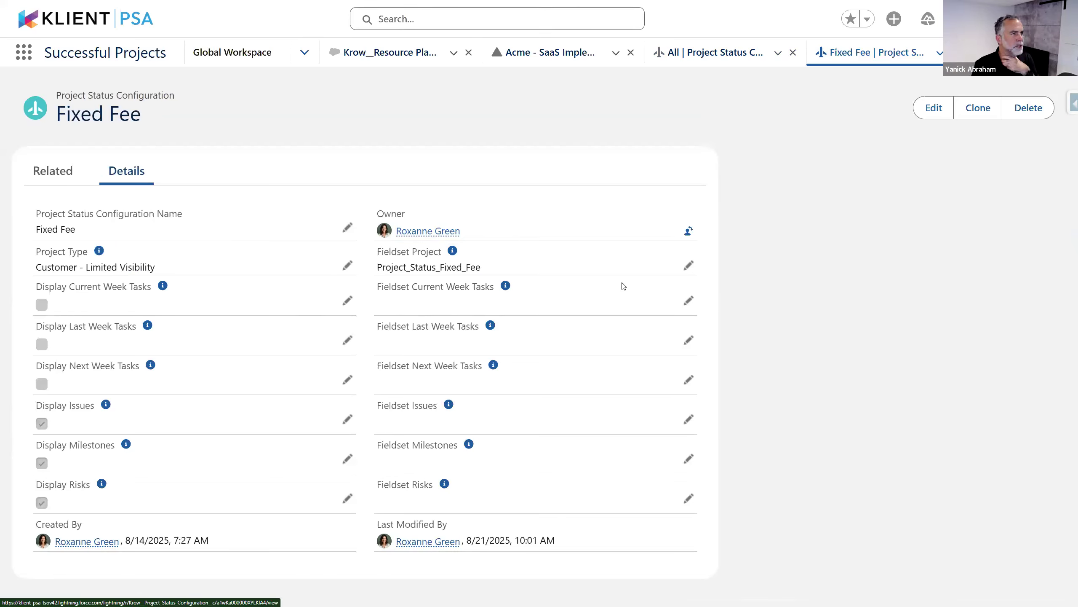
# Return to the Acme - SaaS Implementation project and confirm its Customer - Full Transparency project type
pyautogui.click(549, 59)
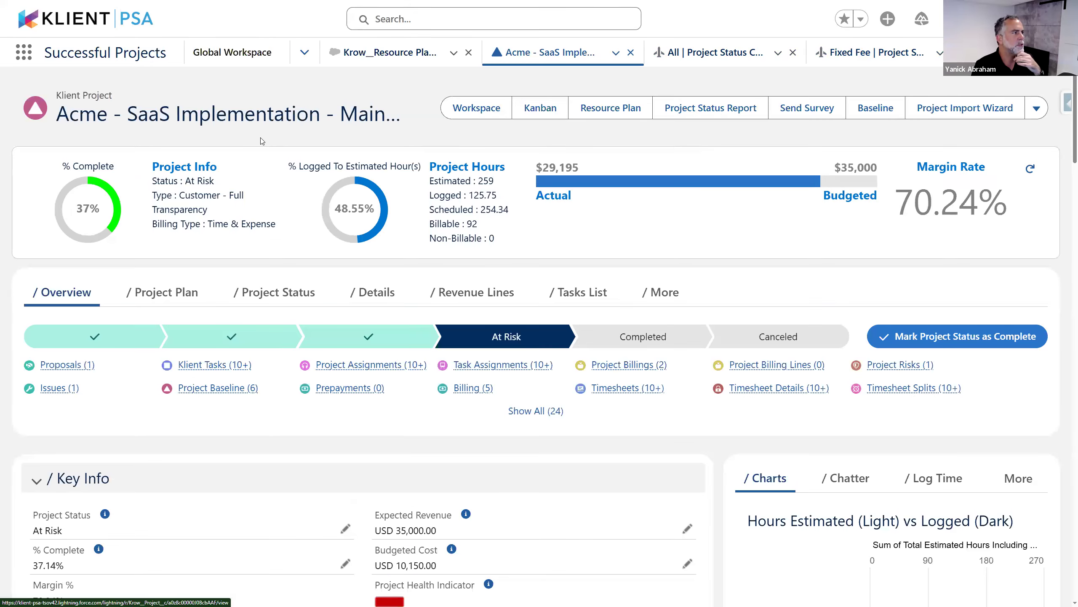
pyautogui.scroll(-8, 393, 312)
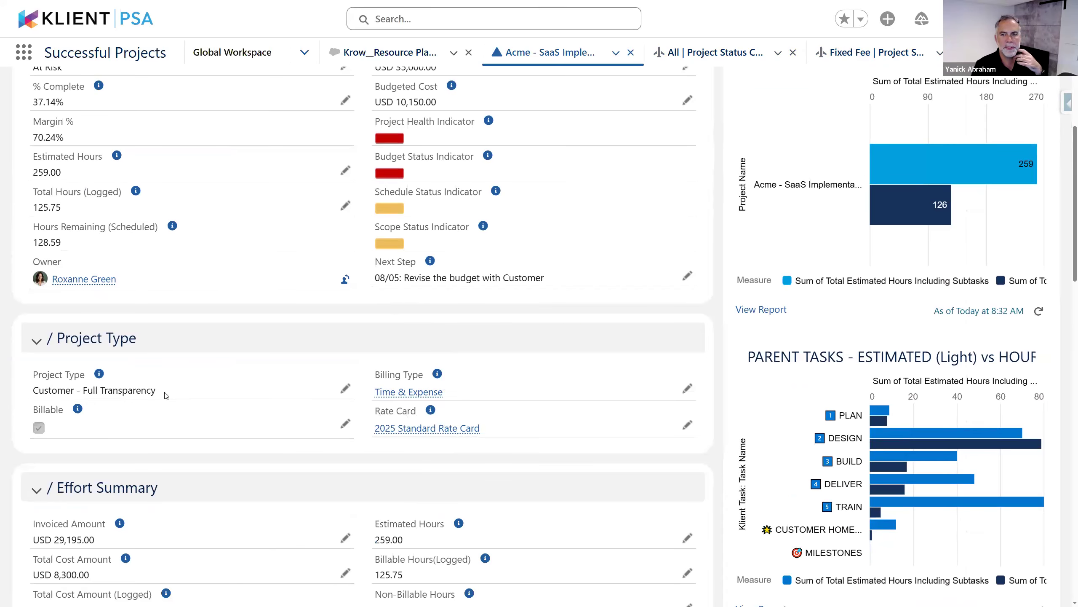
pyautogui.scroll(8, 255, 383)
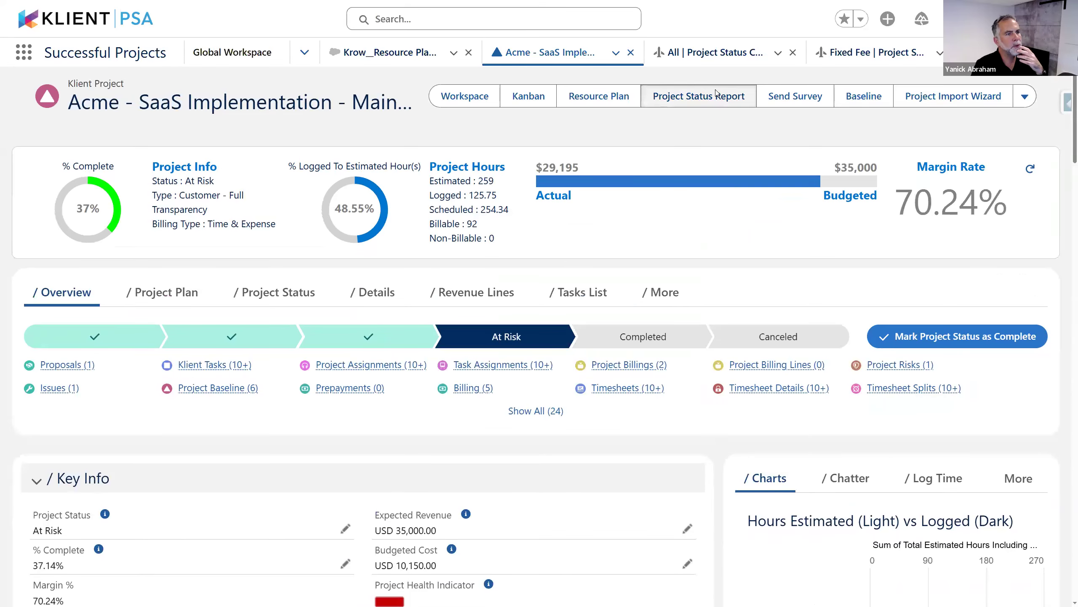
# Generate Acme's status report, expand Next Week's Tasks and Milestone Tasks, then return to the project
pyautogui.click(717, 95)
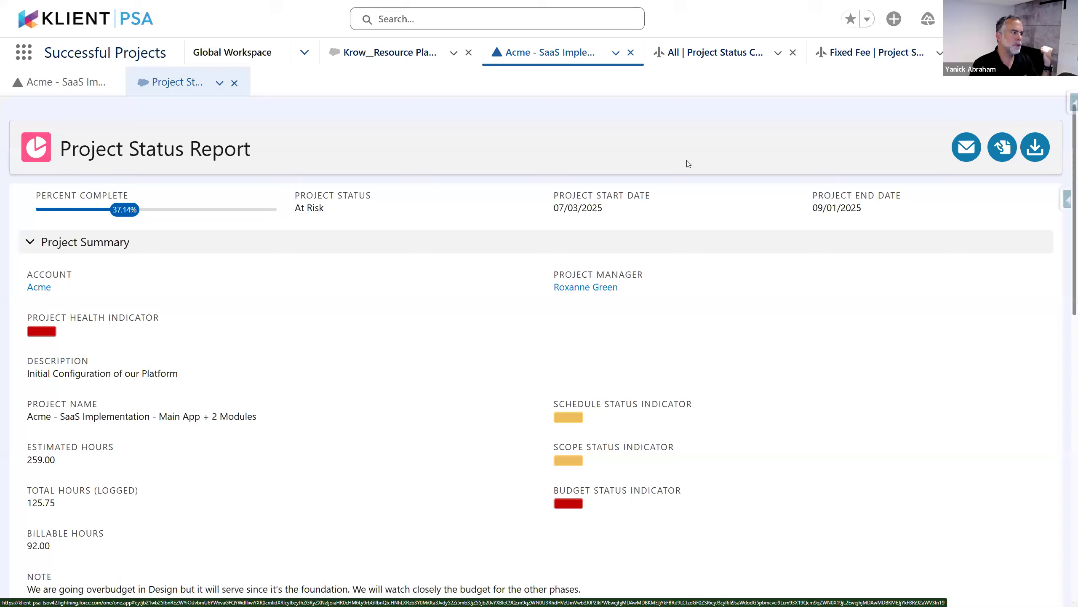
pyautogui.scroll(-3, 369, 289)
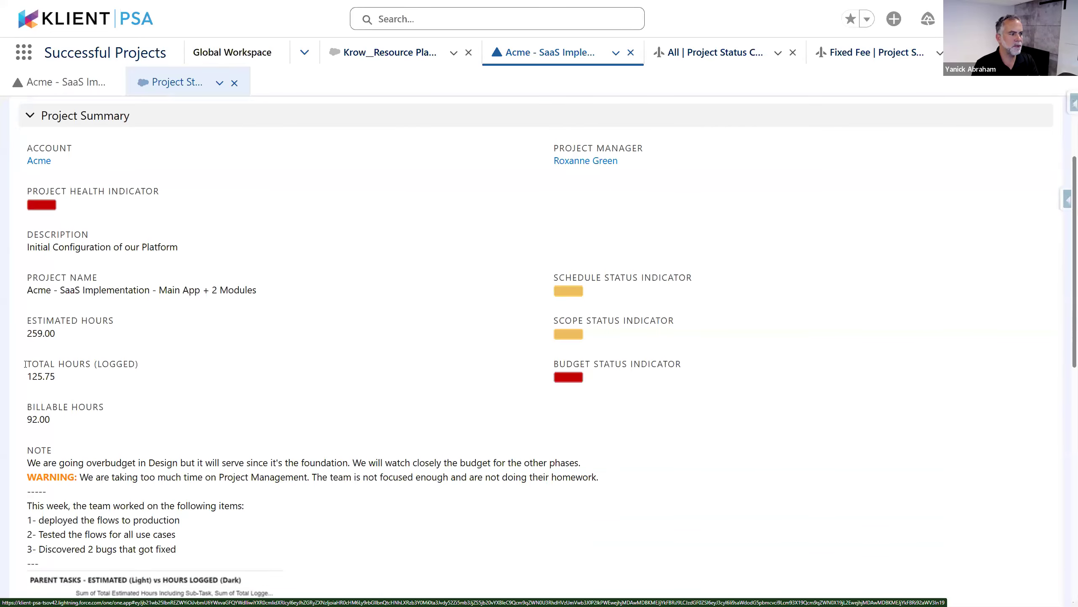
pyautogui.scroll(-12, 328, 406)
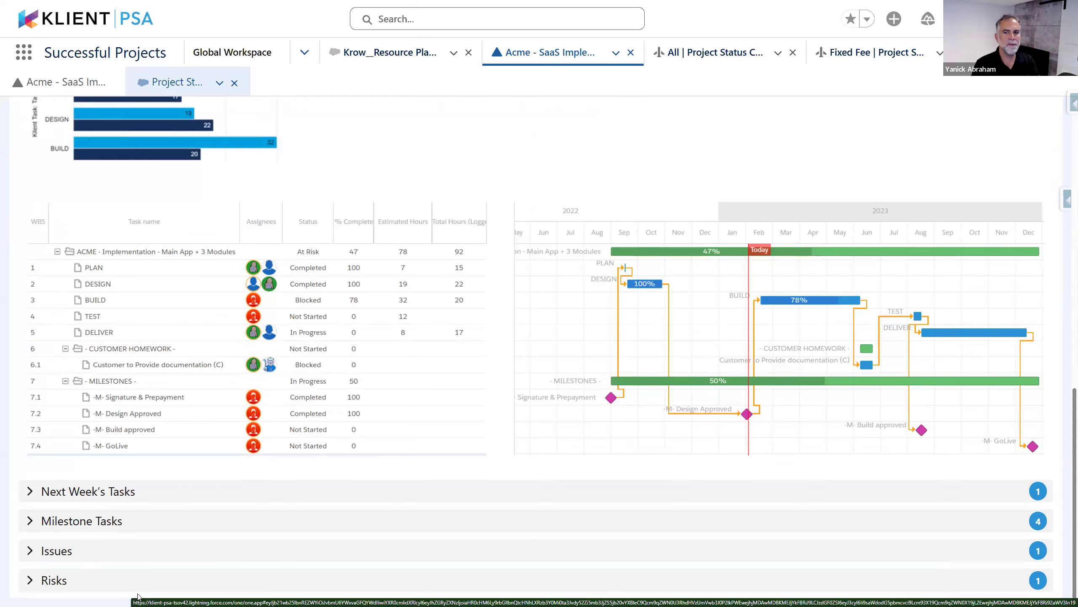
pyautogui.click(86, 491)
pyautogui.scroll(-1, 102, 501)
pyautogui.click(117, 514)
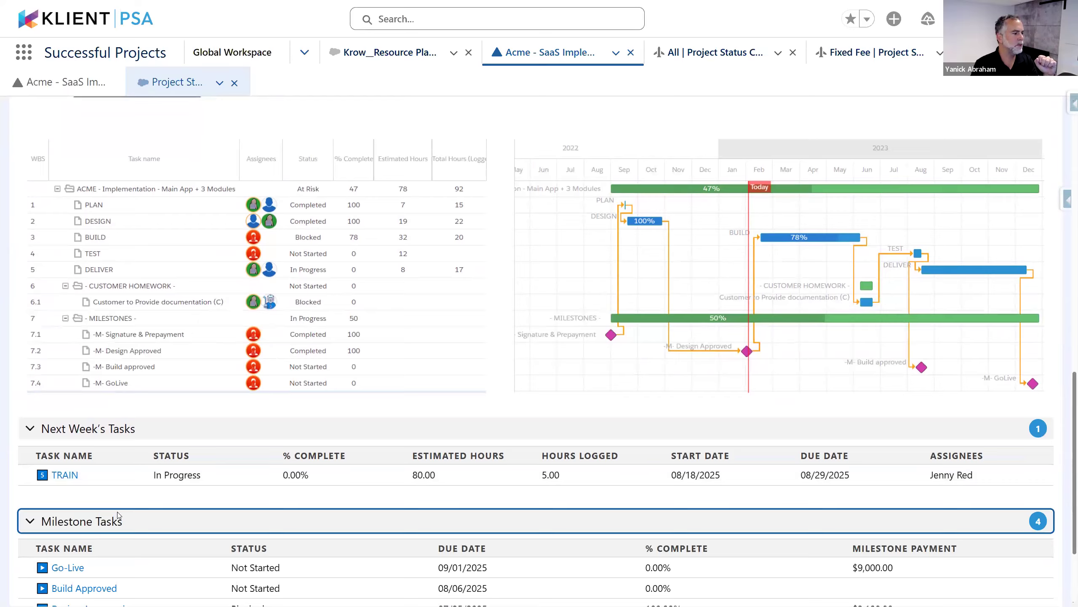
pyautogui.scroll(-2, 117, 512)
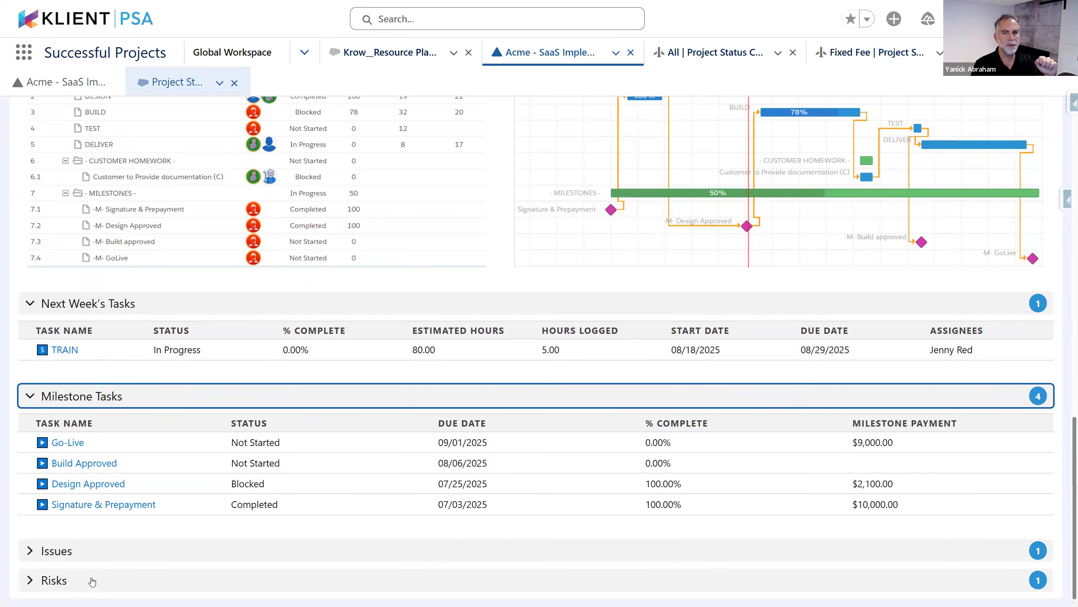
pyautogui.scroll(10, 92, 581)
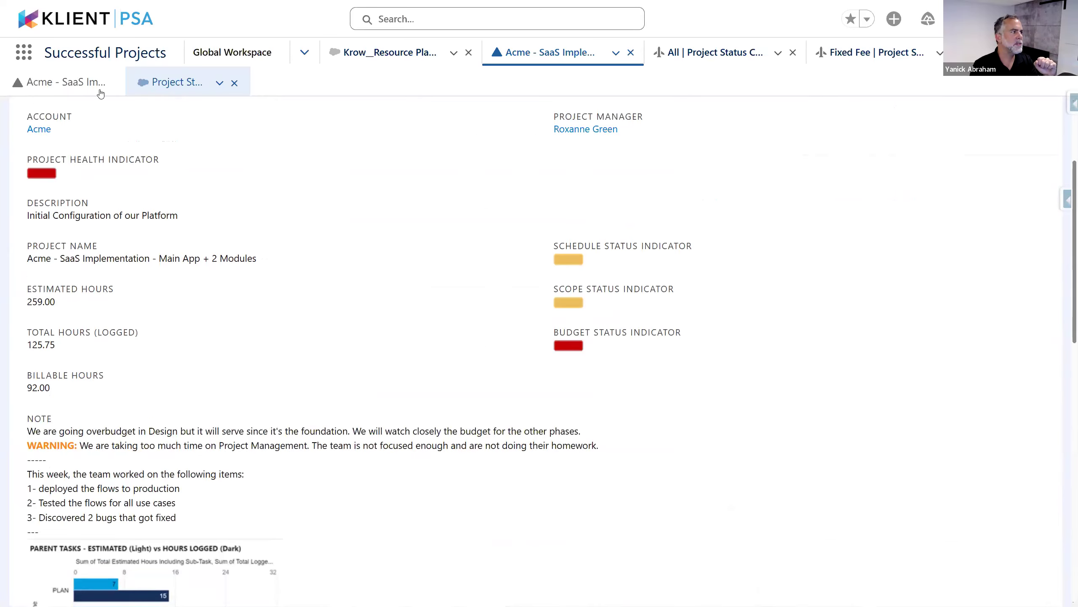
pyautogui.click(88, 91)
pyautogui.scroll(-9, 355, 301)
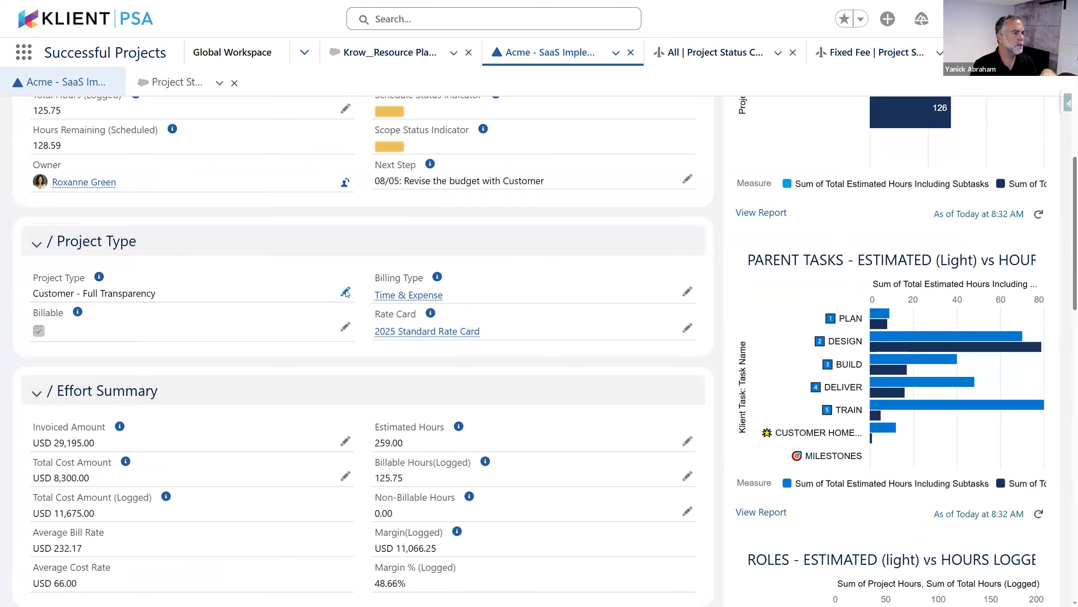
# Change Acme's project type to Customer - Limited Visibility and regenerate its status report
pyautogui.click(345, 292)
pyautogui.click(217, 442)
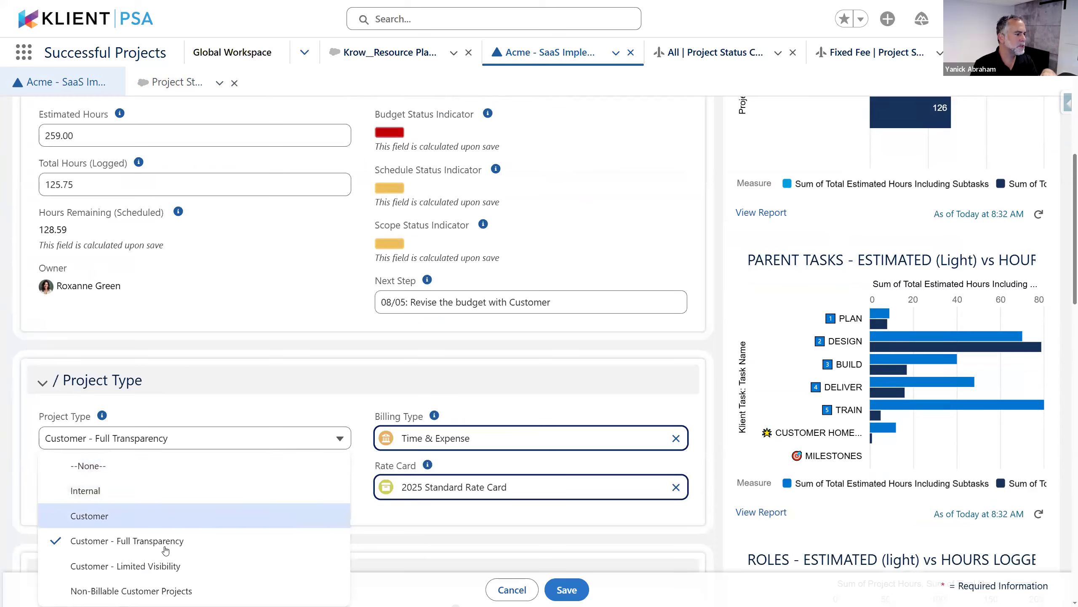
pyautogui.click(166, 571)
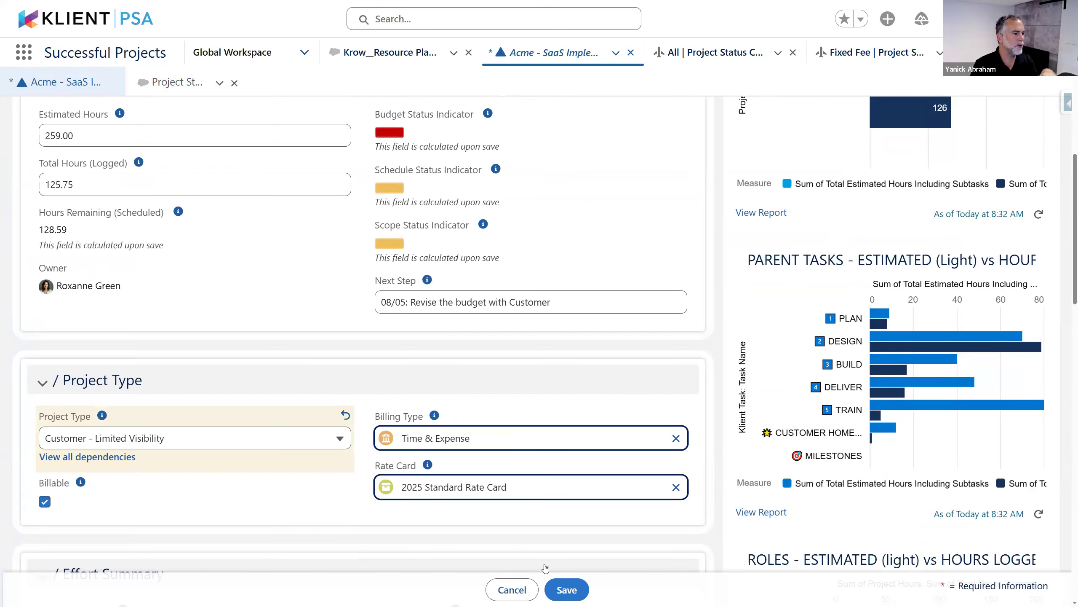
pyautogui.click(565, 589)
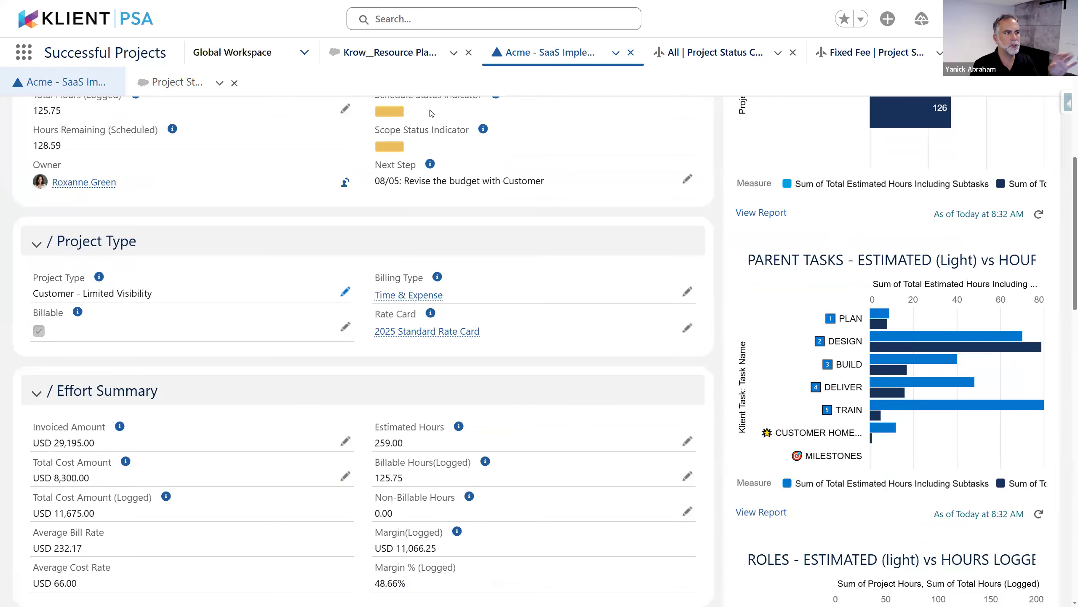
pyautogui.scroll(8, 431, 112)
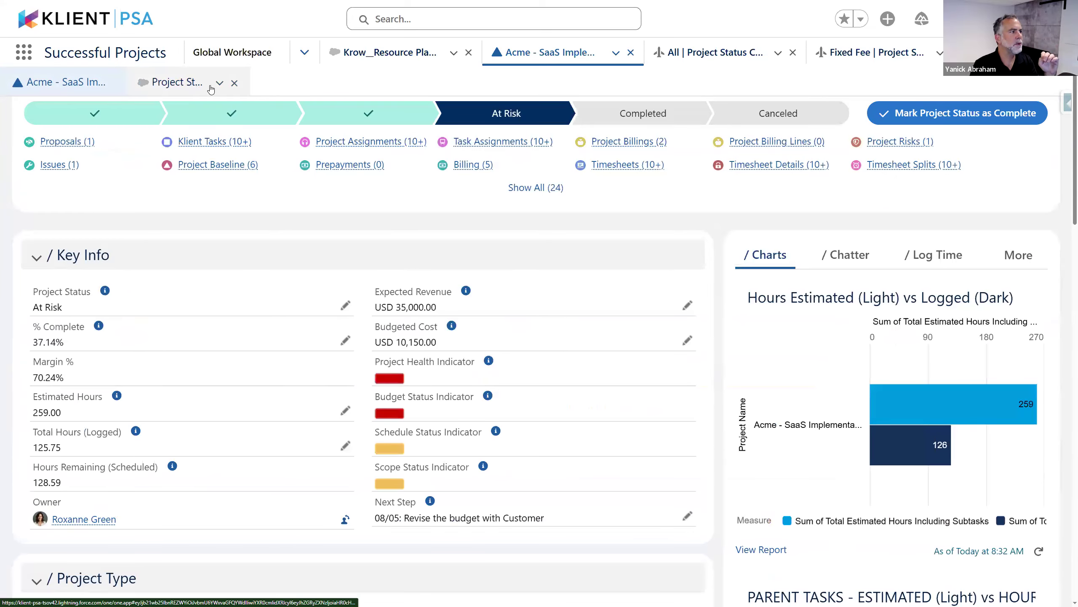
pyautogui.click(234, 83)
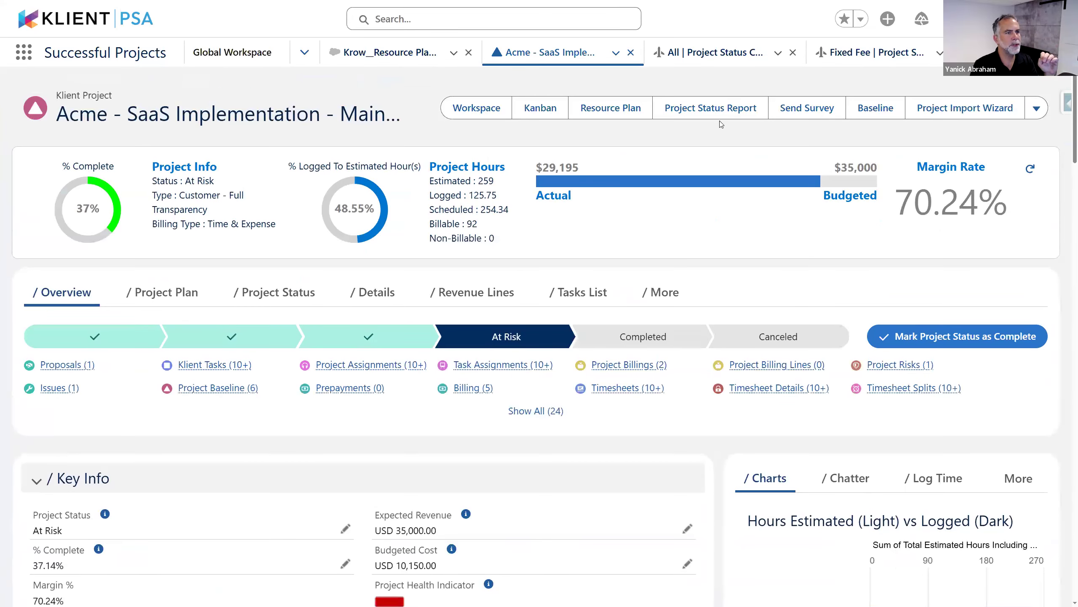
pyautogui.click(719, 116)
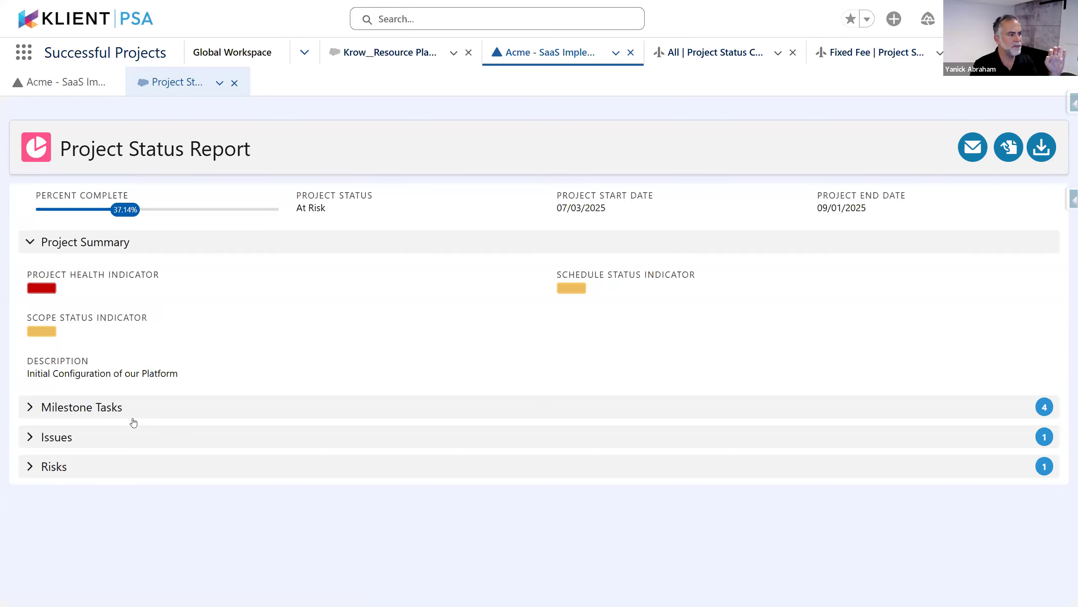
pyautogui.click(93, 415)
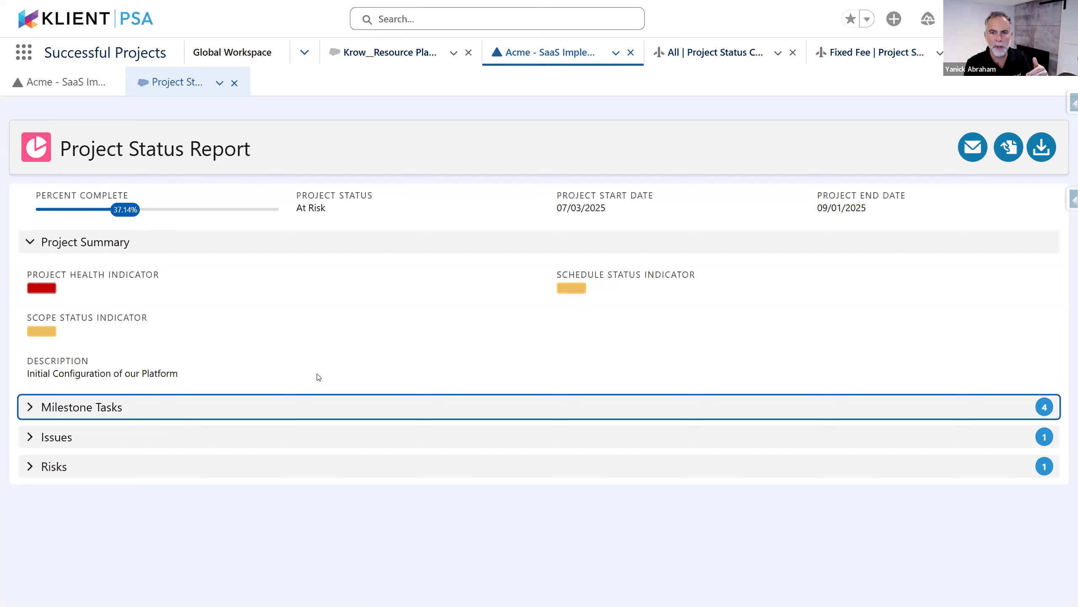
pyautogui.click(127, 411)
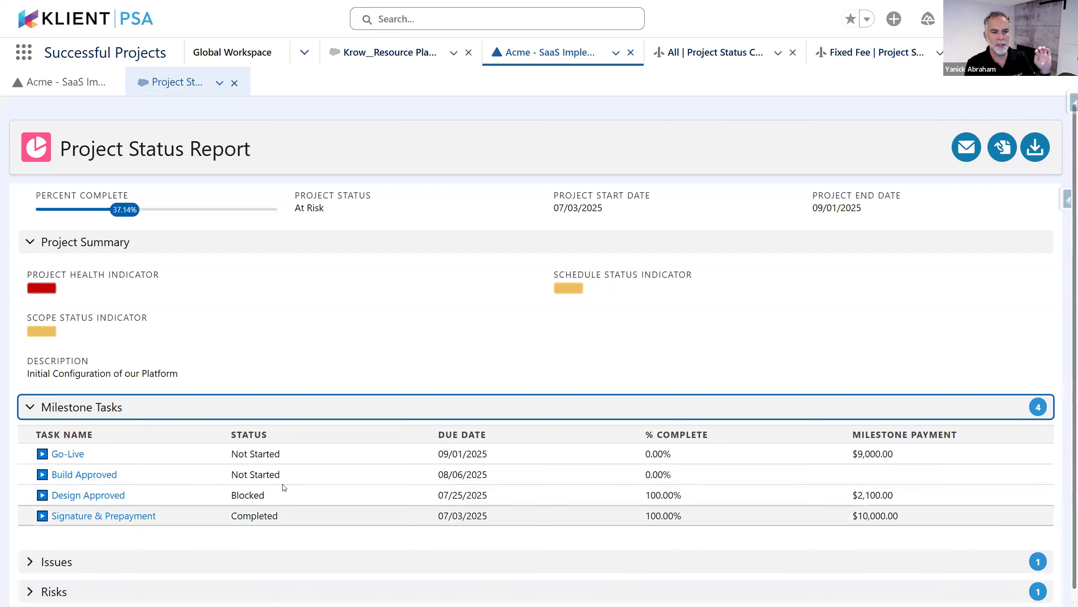
pyautogui.click(127, 408)
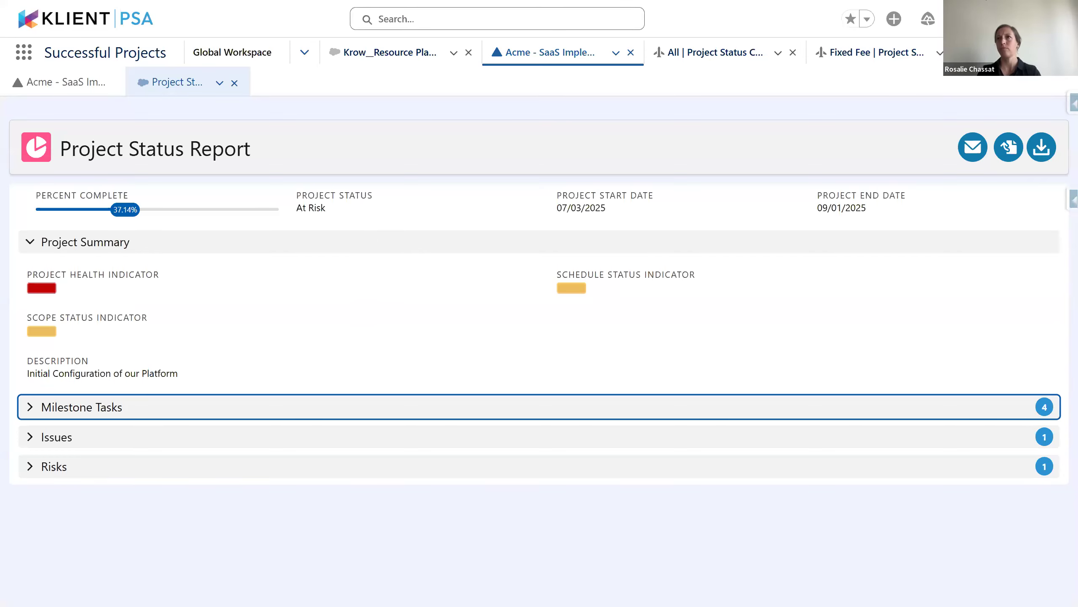
pyautogui.click(559, 126)
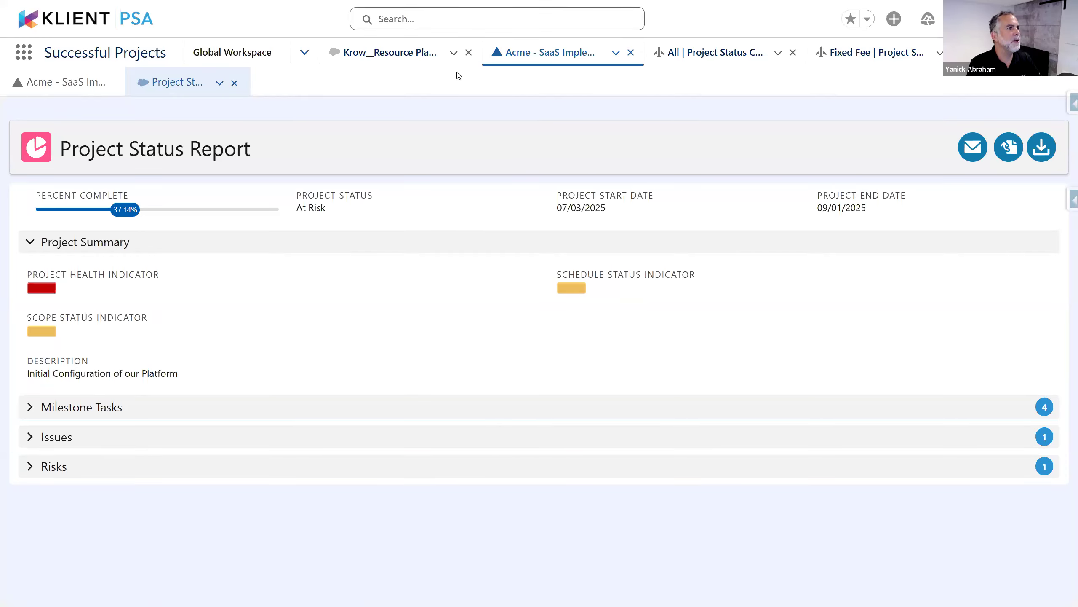
# Search 'non' to open Internal - Non Billable Customer Work and confirm its project type is Internal
pyautogui.click(521, 18)
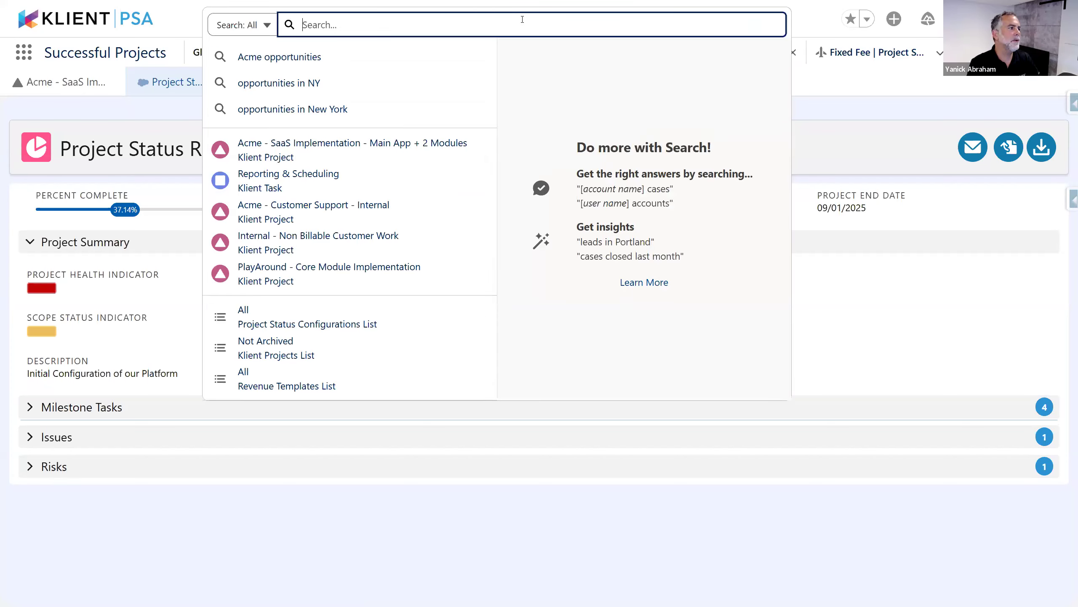
pyautogui.write('non')
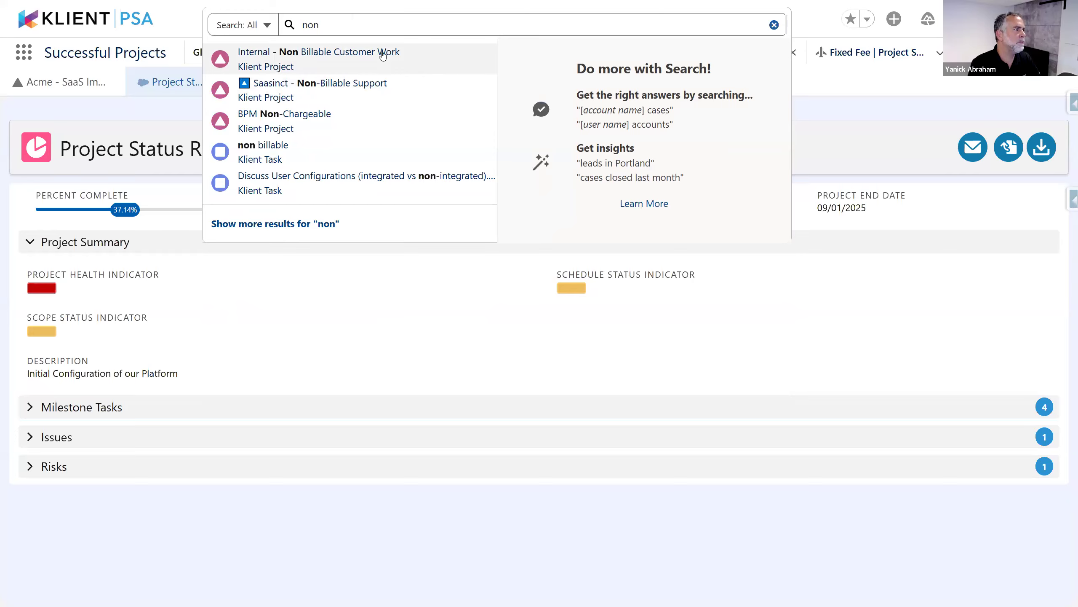
pyautogui.click(382, 54)
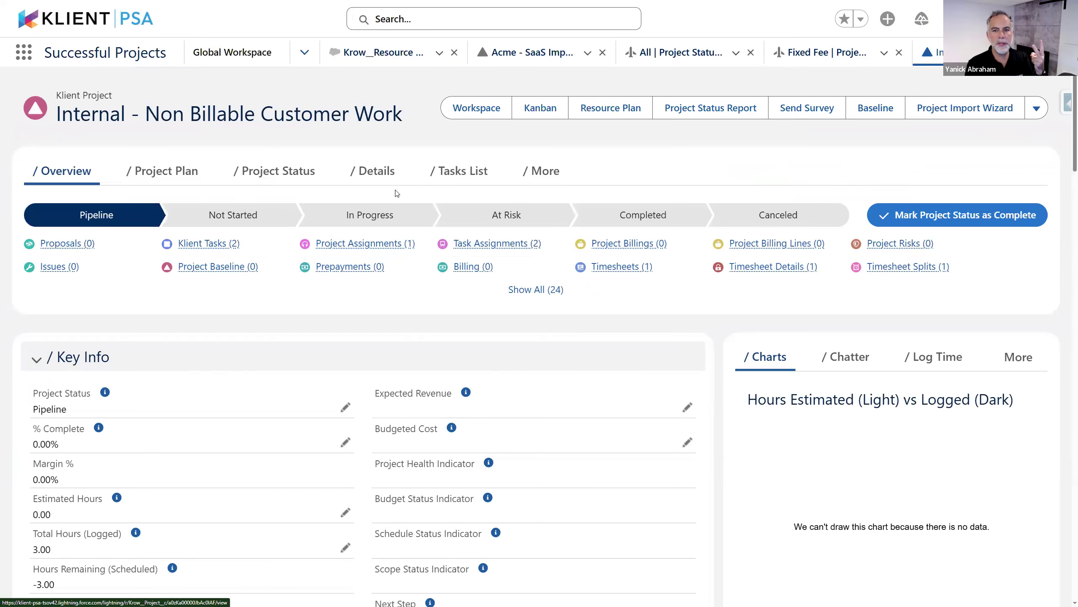
pyautogui.scroll(-10, 398, 193)
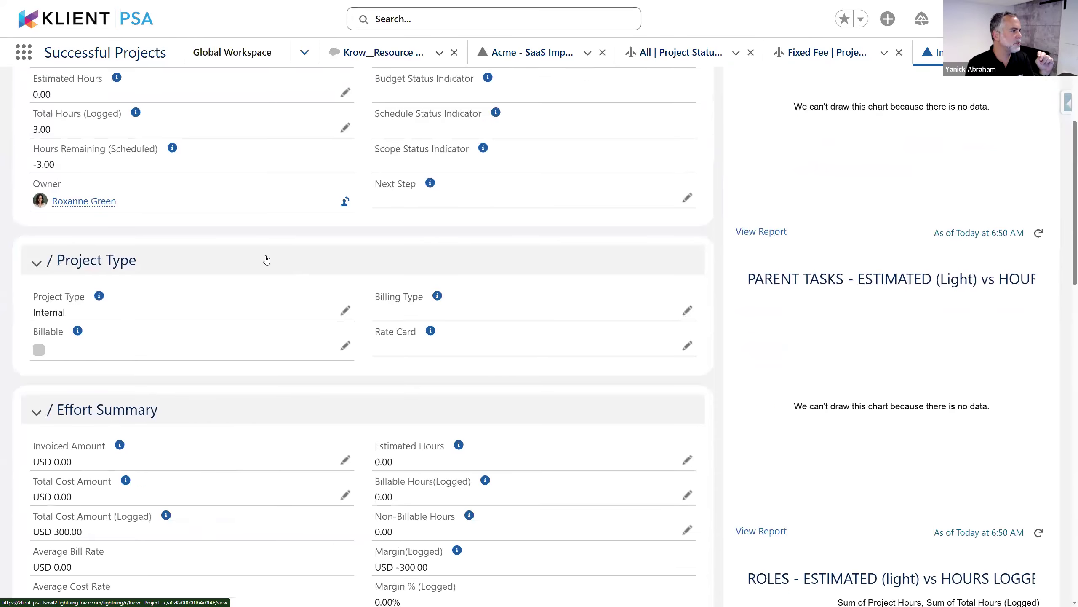
pyautogui.moveTo(38, 295); pyautogui.dragTo(69, 295)
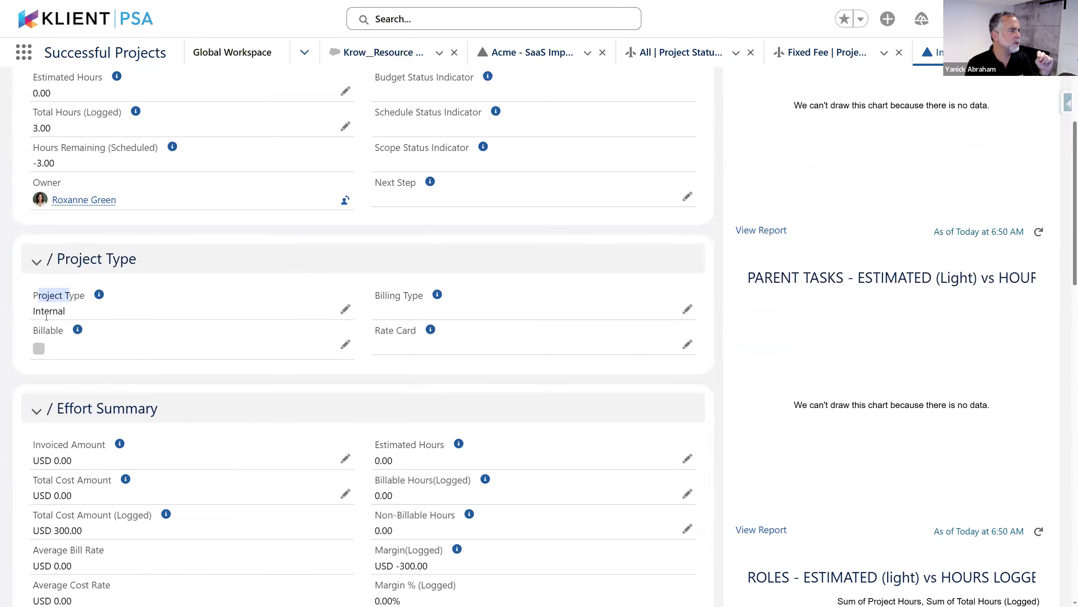
pyautogui.scroll(10, 356, 318)
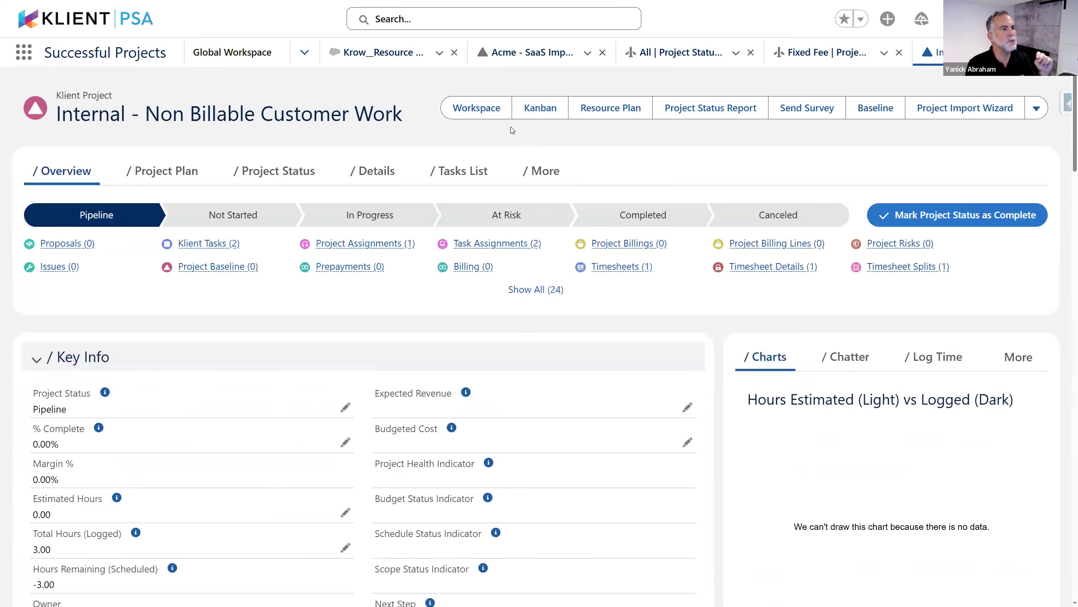
# Compare configurations, then generate the status report using Non Billable Customer Work - Internal
pyautogui.click(738, 112)
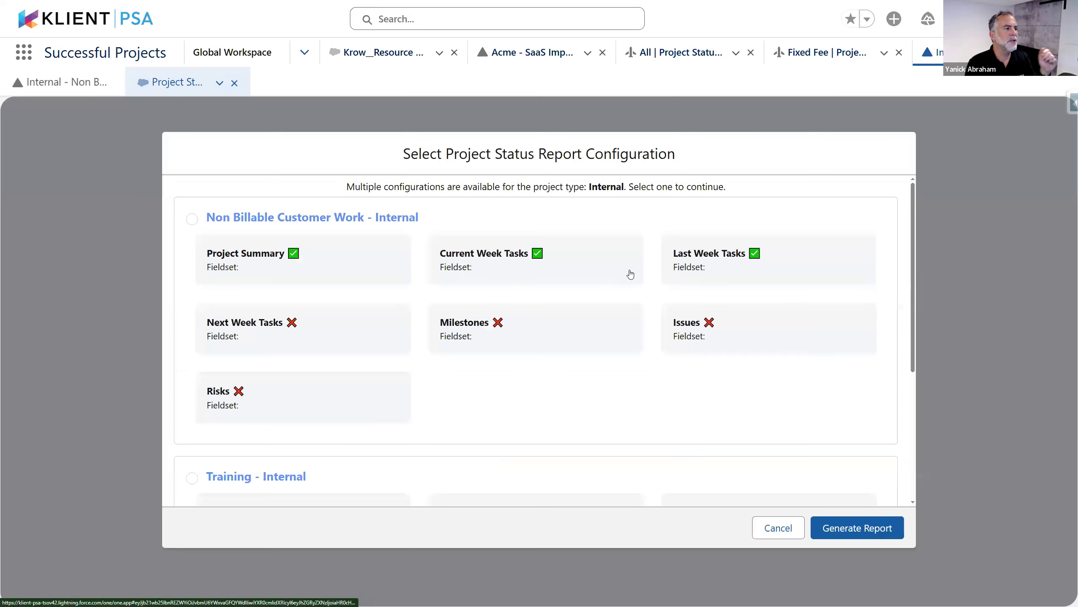
pyautogui.scroll(-5, 733, 292)
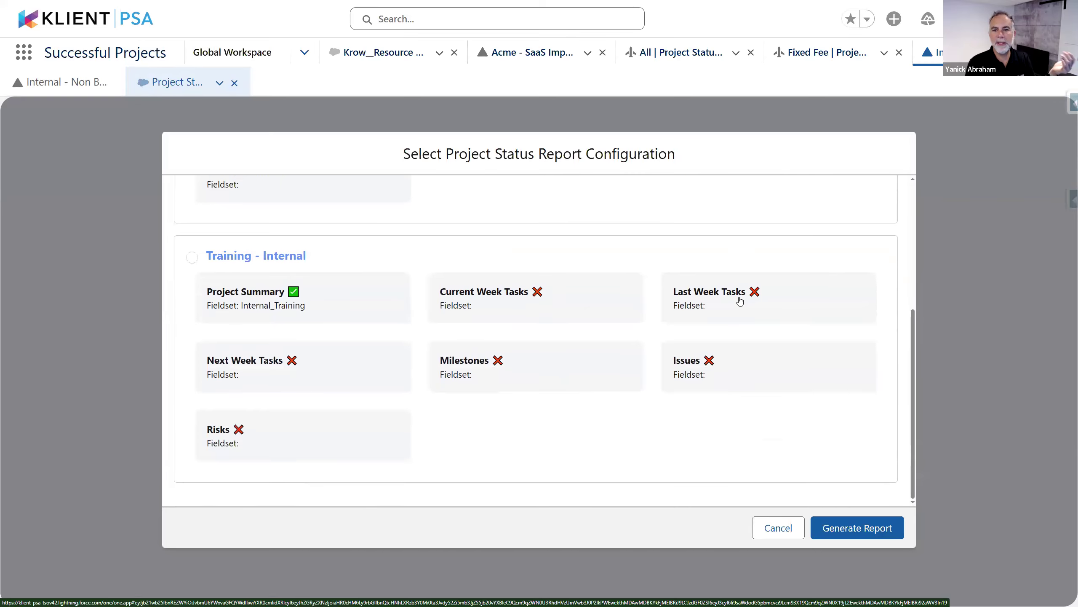
pyautogui.scroll(3, 729, 322)
pyautogui.scroll(3, 728, 322)
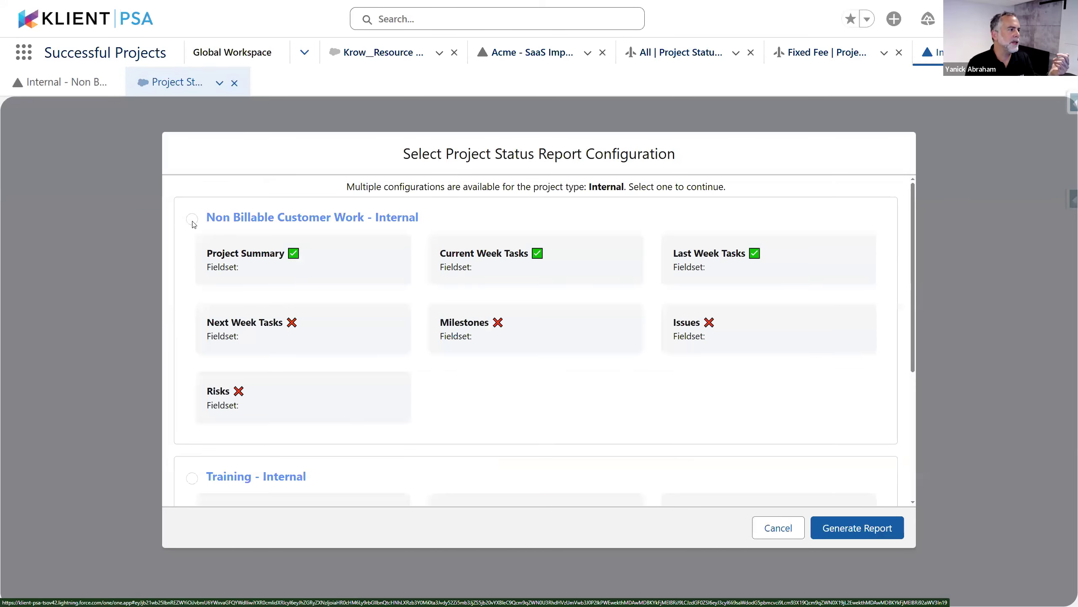
pyautogui.click(197, 225)
pyautogui.scroll(-2, 239, 328)
pyautogui.scroll(-3, 239, 328)
pyautogui.click(324, 301)
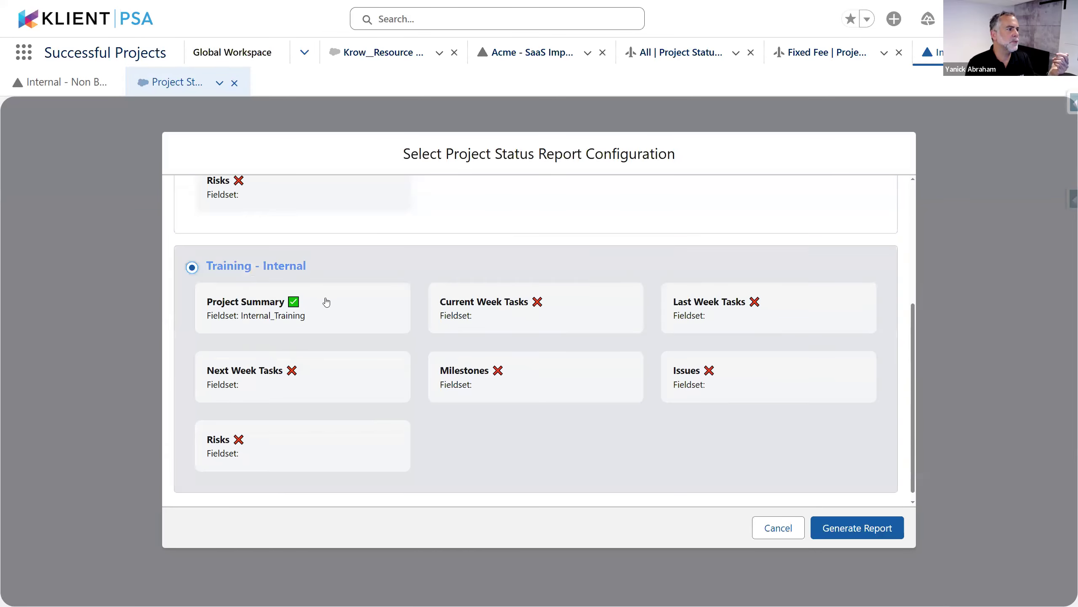
pyautogui.scroll(5, 272, 289)
pyautogui.click(183, 214)
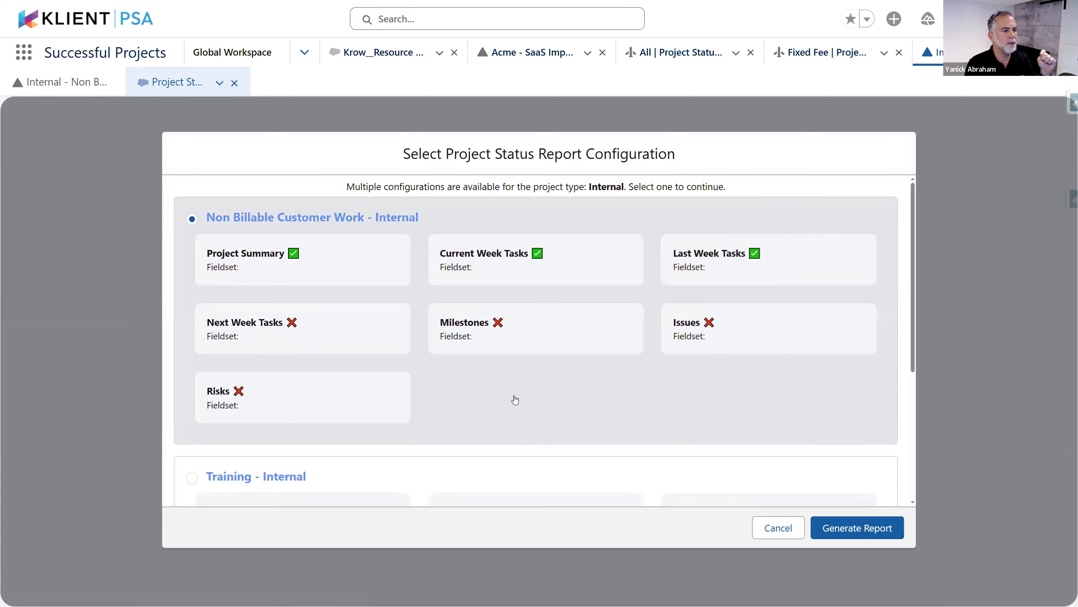
pyautogui.scroll(-5, 516, 397)
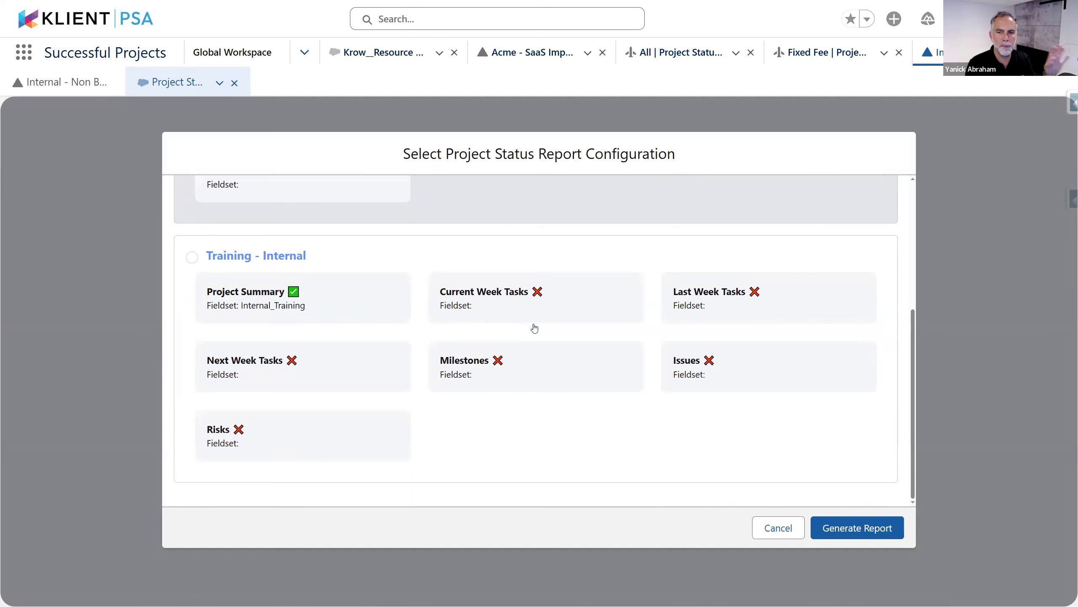
pyautogui.scroll(5, 540, 330)
pyautogui.click(870, 529)
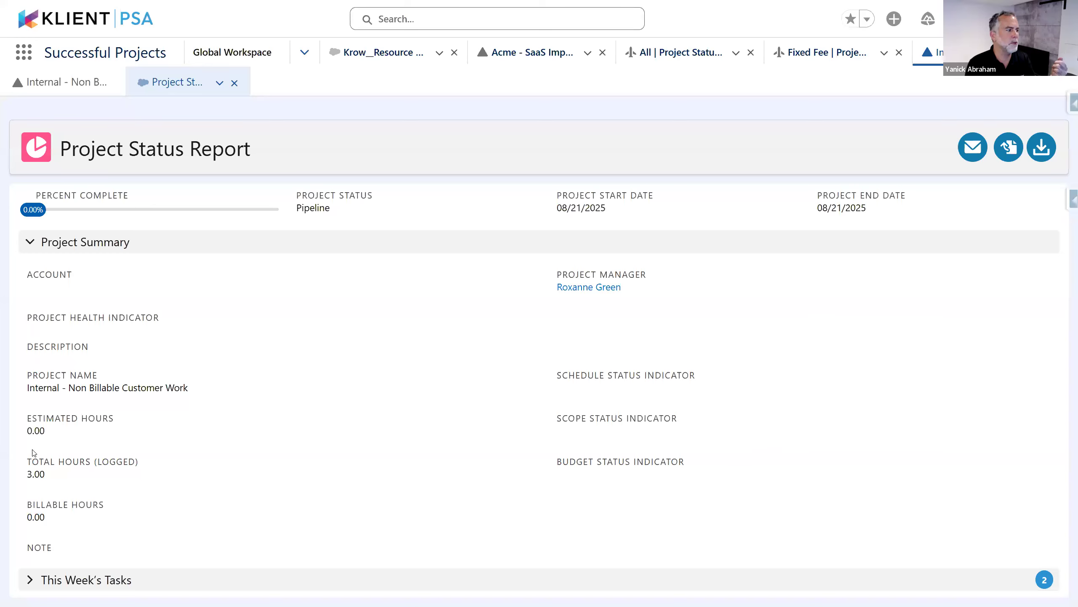
# Review the report's 3.00 logged hours and project name, then close it and start a new report
pyautogui.moveTo(62, 483); pyautogui.dragTo(23, 476)
pyautogui.moveTo(220, 387); pyautogui.dragTo(58, 388)
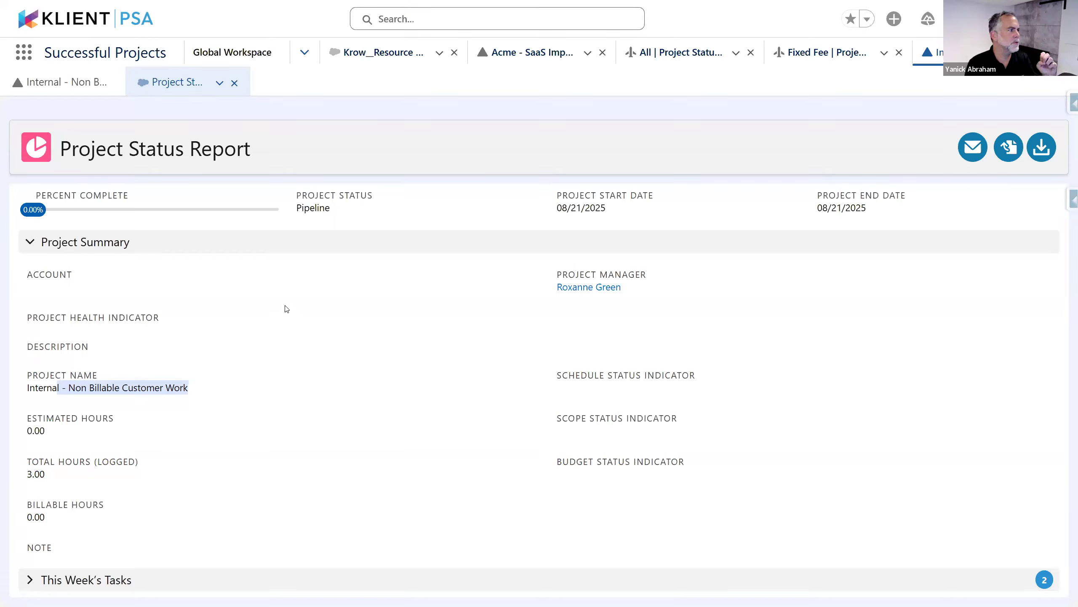
pyautogui.click(235, 84)
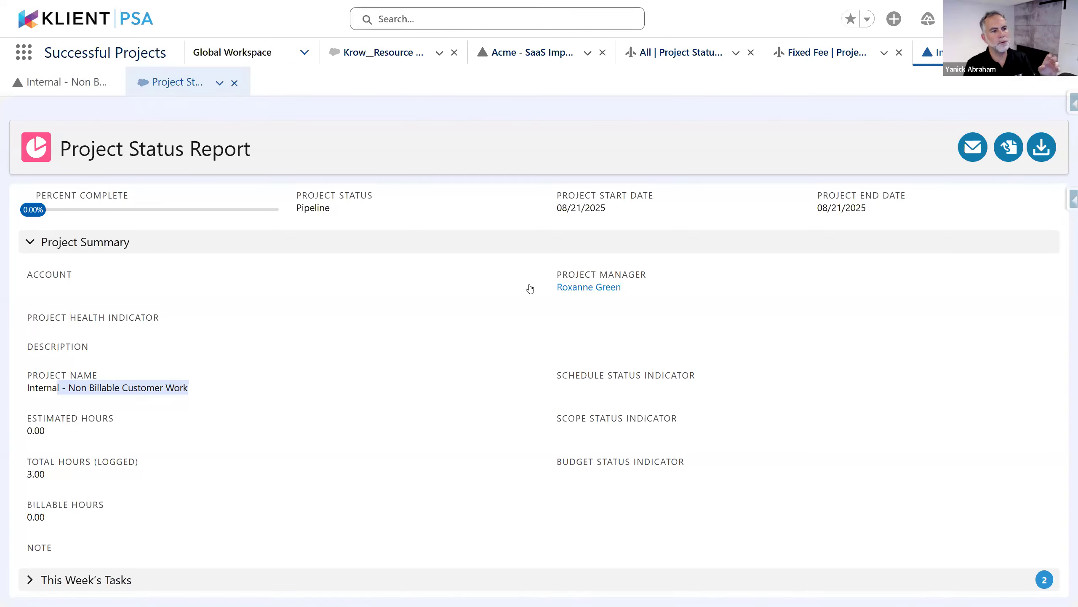
pyautogui.click(715, 109)
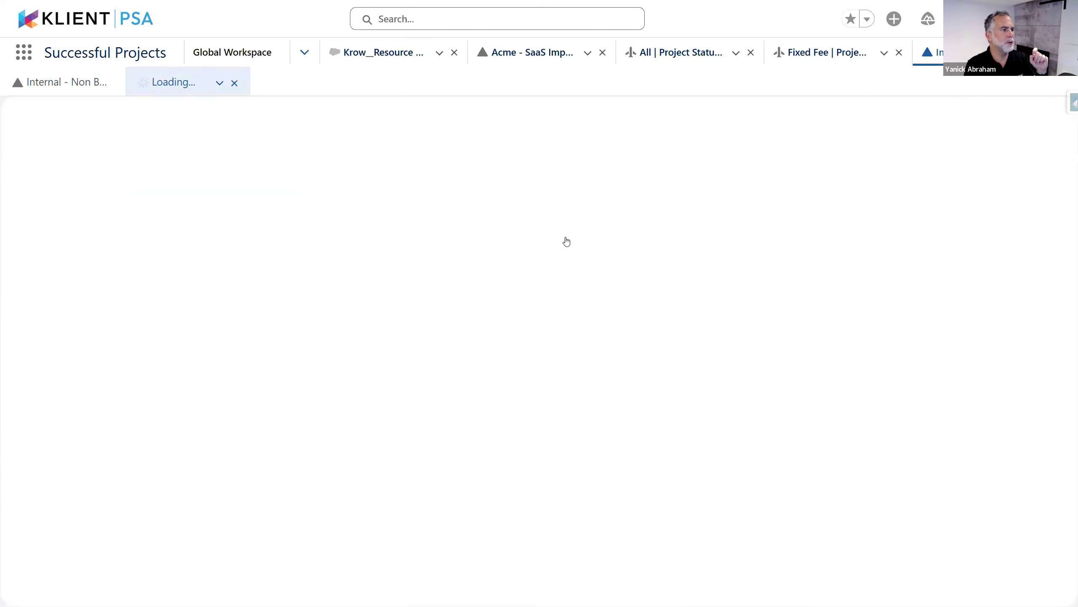
# Cancel the configuration dialog, close all open project tabs, and return to the My Projects list
pyautogui.scroll(-4, 565, 336)
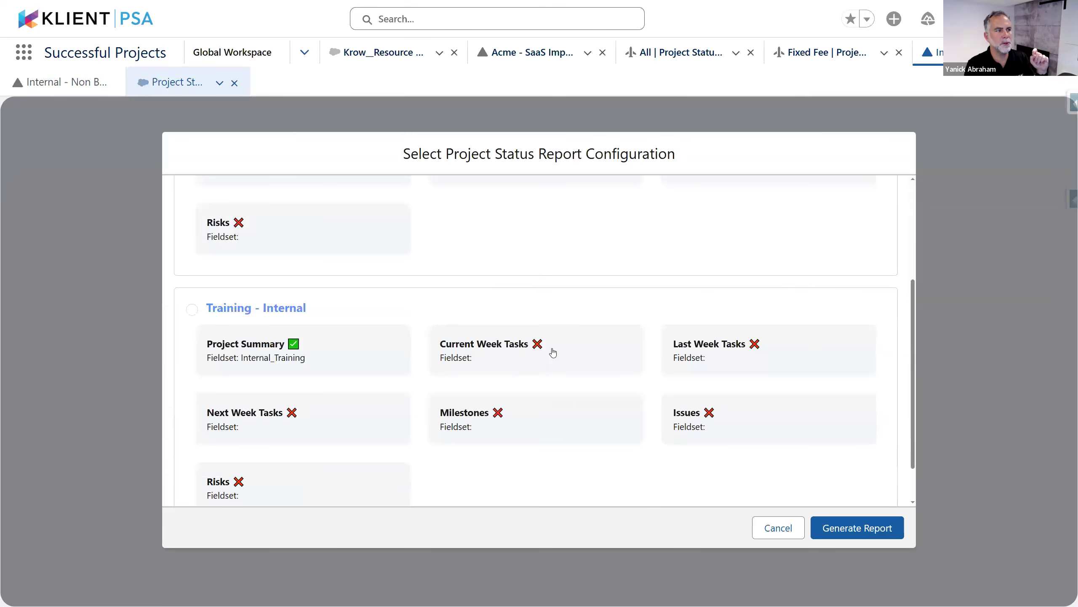
pyautogui.scroll(3, 561, 350)
pyautogui.scroll(1, 569, 348)
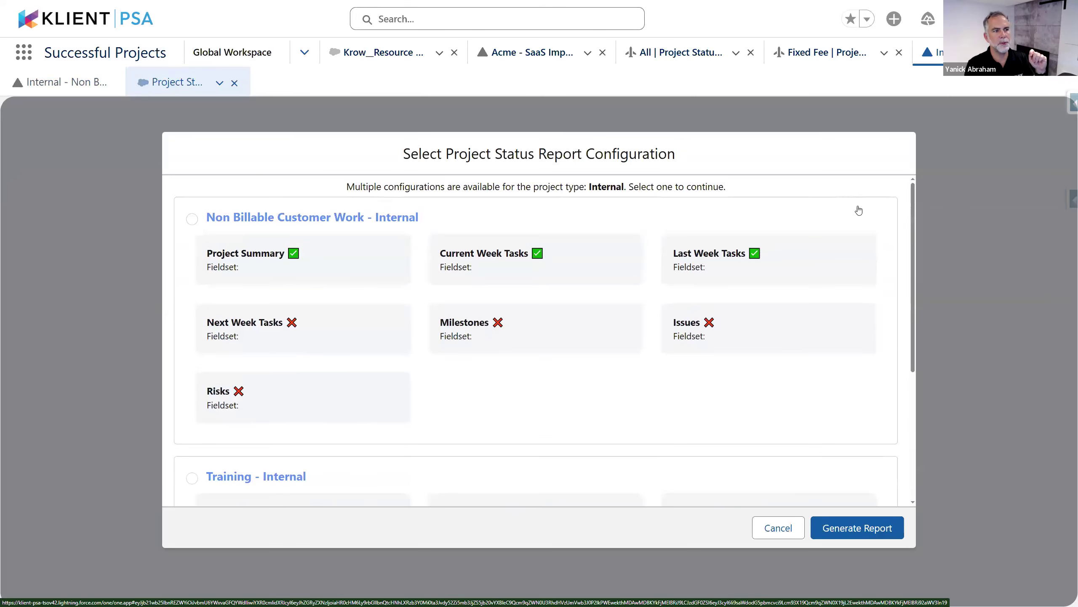
pyautogui.click(788, 529)
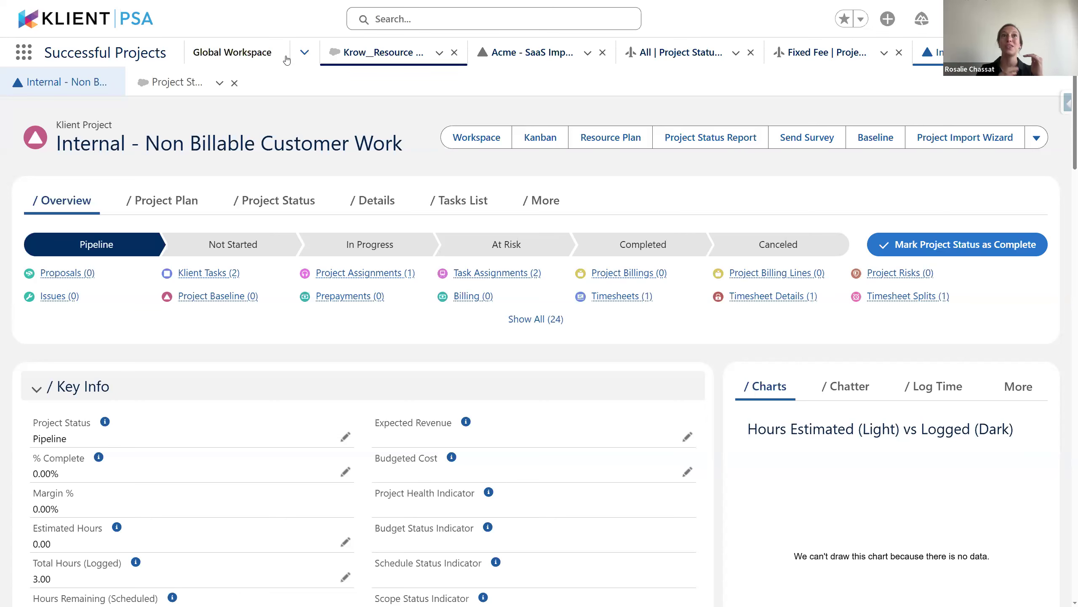
pyautogui.click(178, 83)
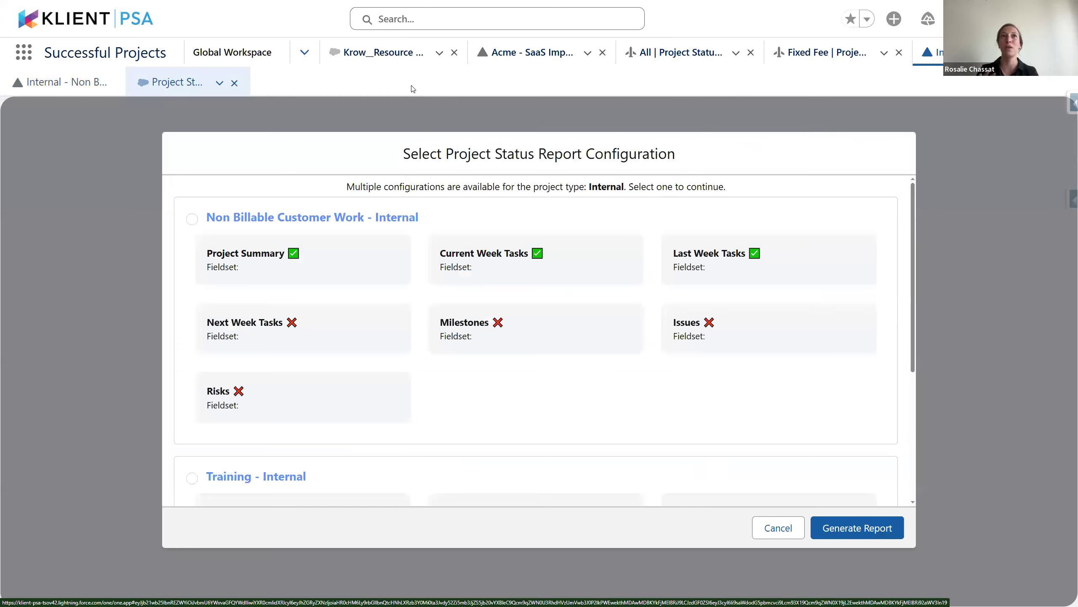
pyautogui.click(455, 53)
pyautogui.click(455, 53)
pyautogui.click(455, 53)
pyautogui.click(455, 53)
pyautogui.click(455, 53)
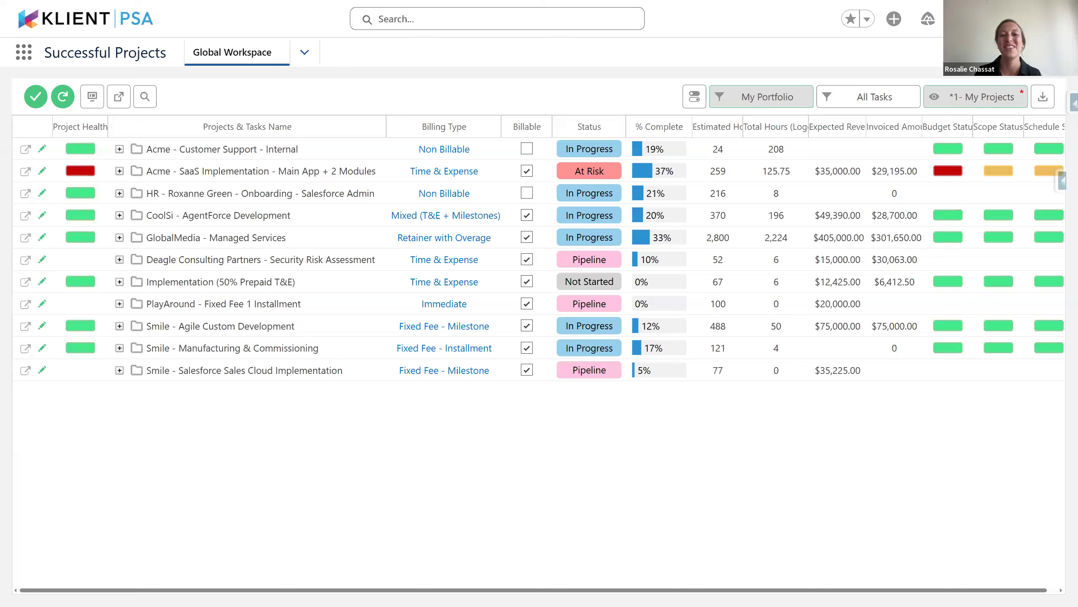
pyautogui.hotkey('alt', 'Tab')
pyautogui.hotkey('alt', 'Tab')
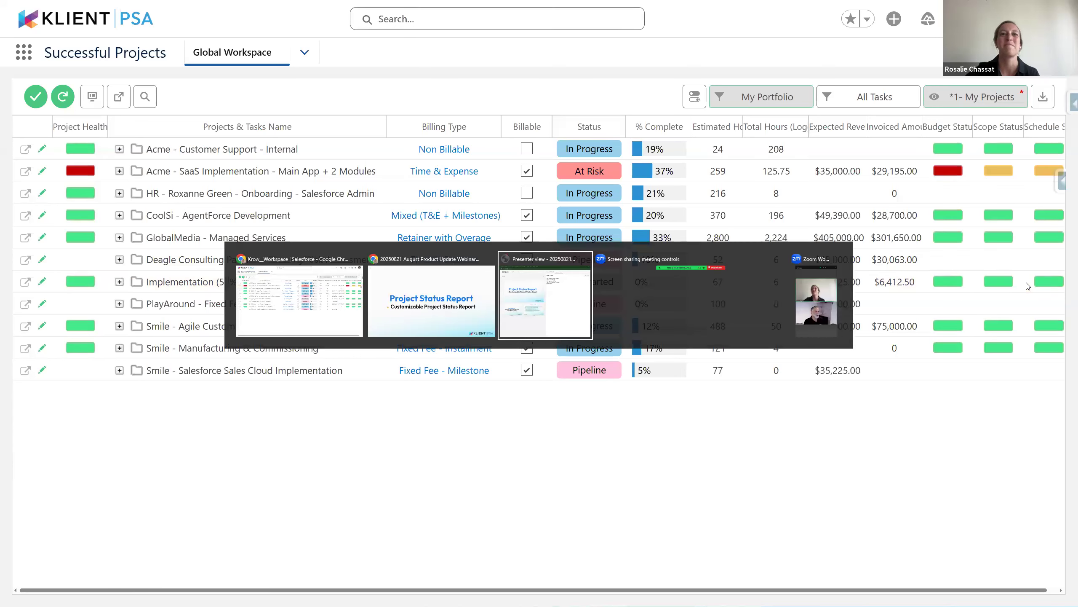